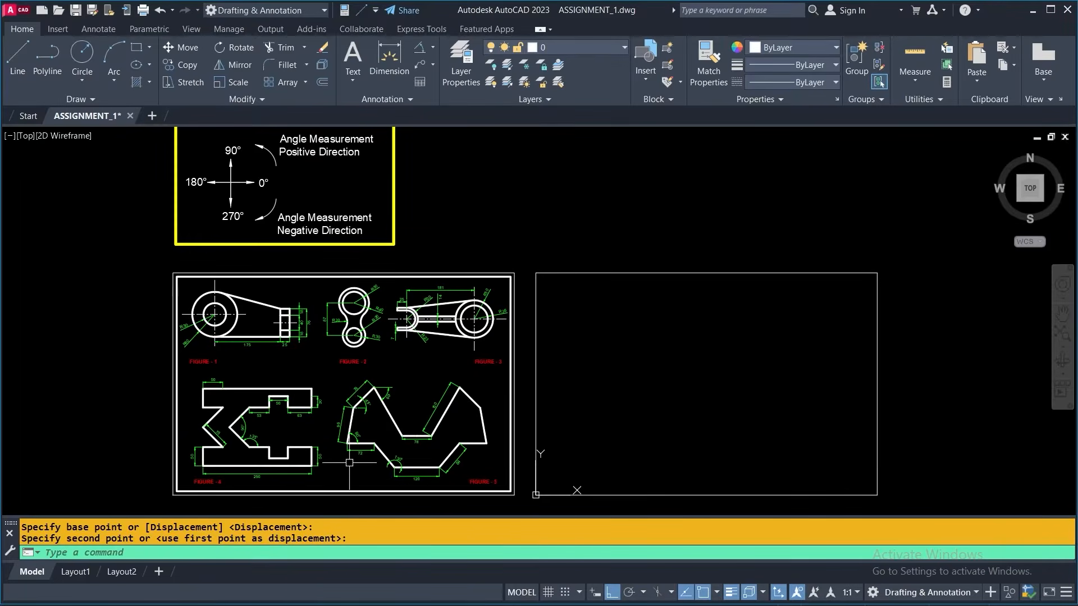
- Start a line in the empty area beside Figure 4, with object snap tracking off and Ortho on, running 50 units left
{"action": "scroll", "coordinate": [340, 458], "scroll_direction": "up", "scroll_amount": 4}
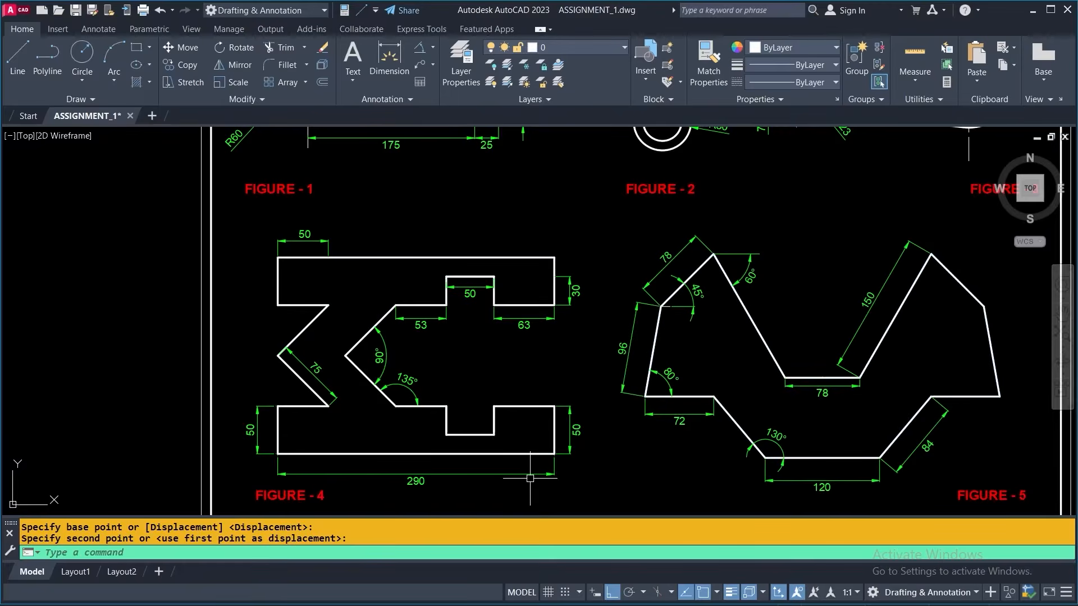
{"action": "scroll", "coordinate": [530, 479], "scroll_direction": "down", "scroll_amount": 3}
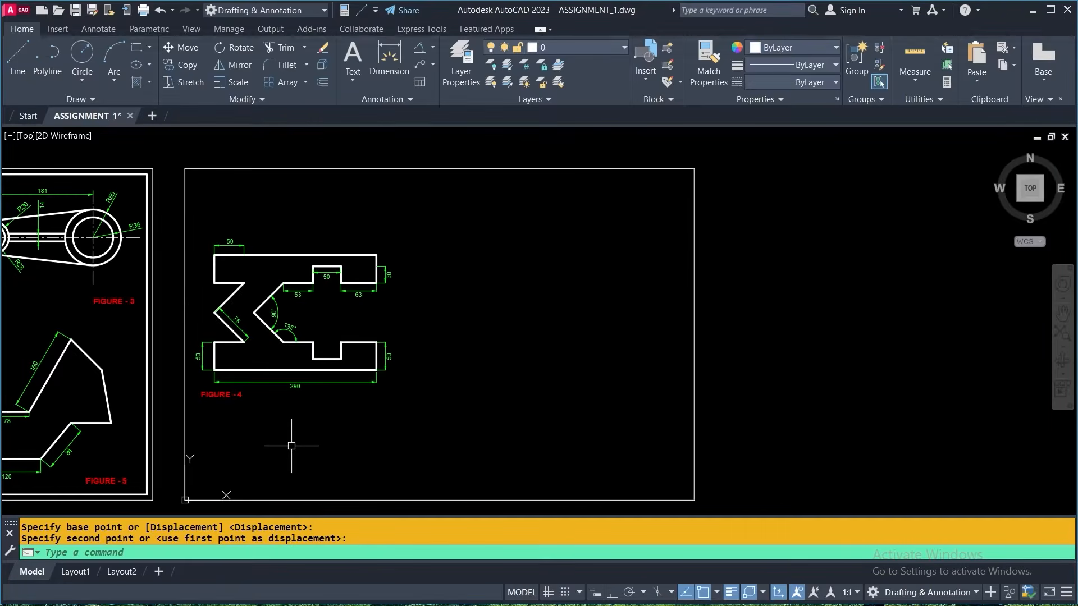
{"action": "left_click", "coordinate": [17, 54]}
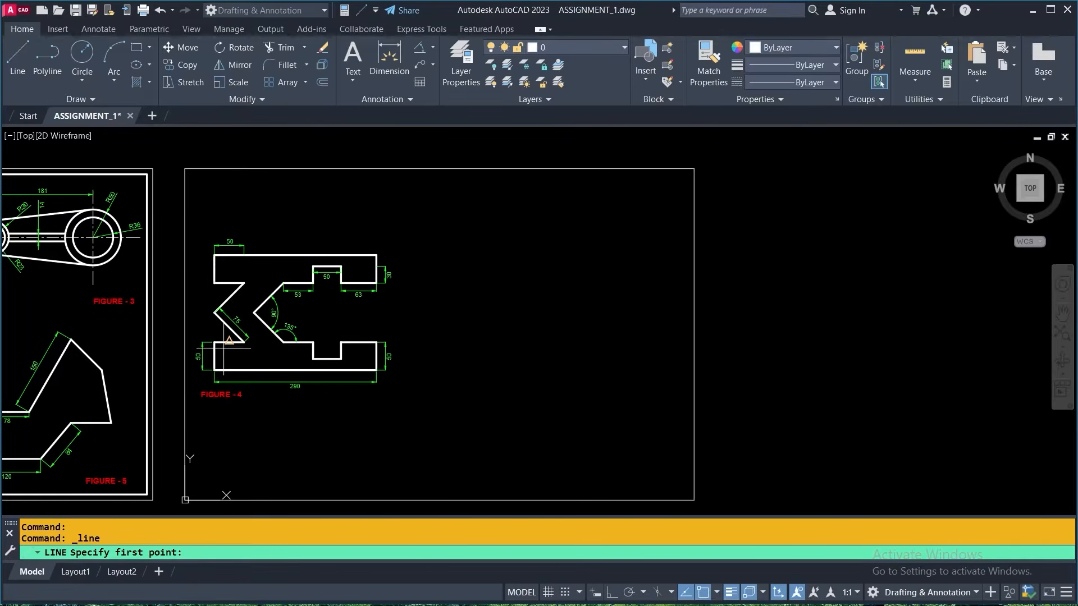
{"action": "scroll", "coordinate": [223, 338], "scroll_direction": "up", "scroll_amount": 4}
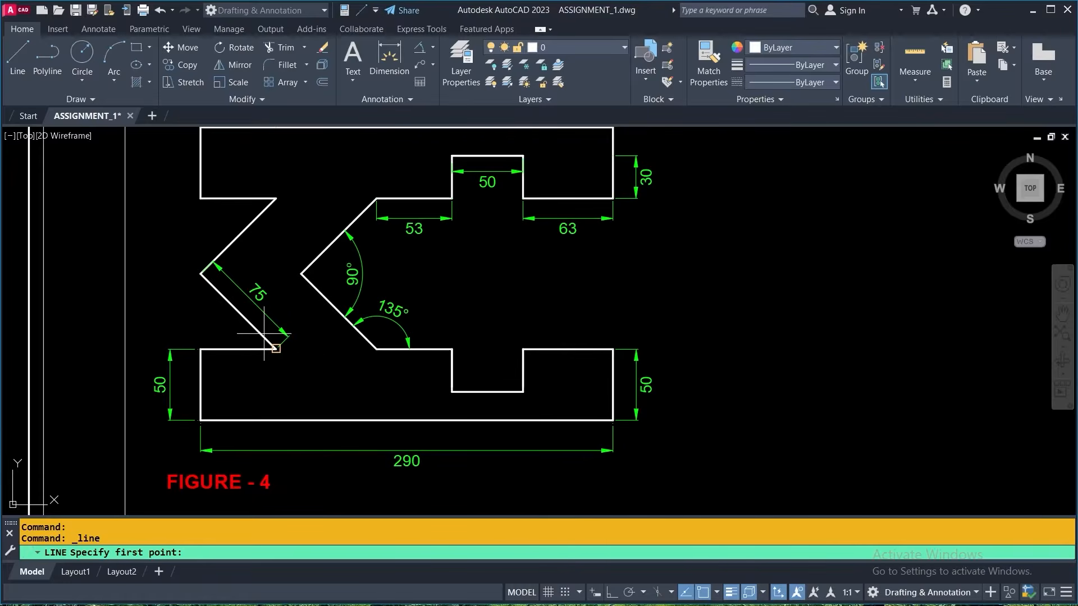
{"action": "key", "text": "ctrl"}
{"action": "scroll", "coordinate": [264, 362], "scroll_direction": "down", "scroll_amount": 2}
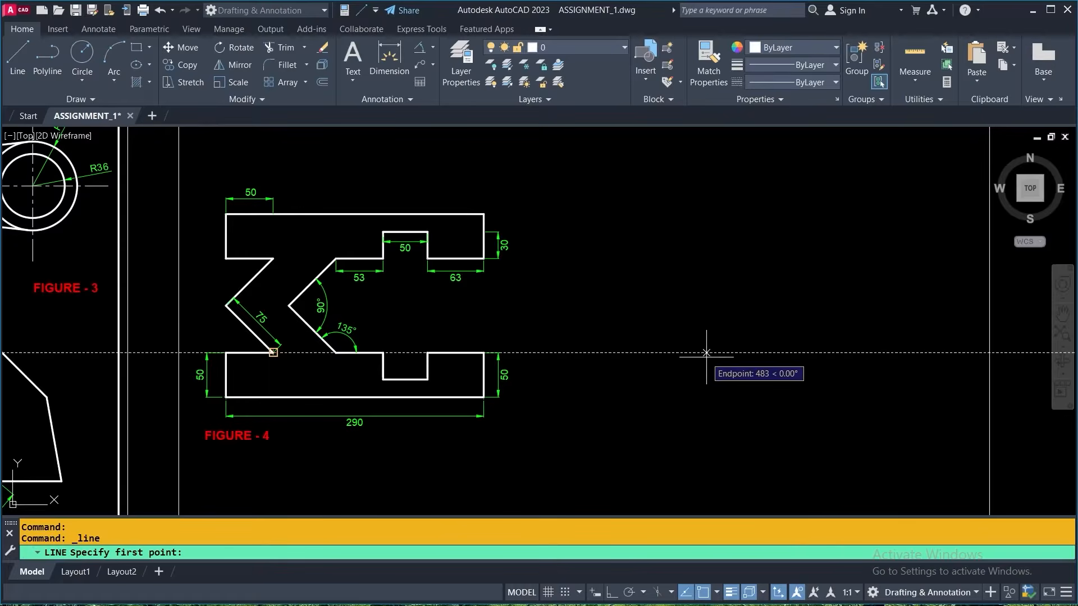
{"action": "key", "text": "F11"}
{"action": "left_click", "coordinate": [712, 321]}
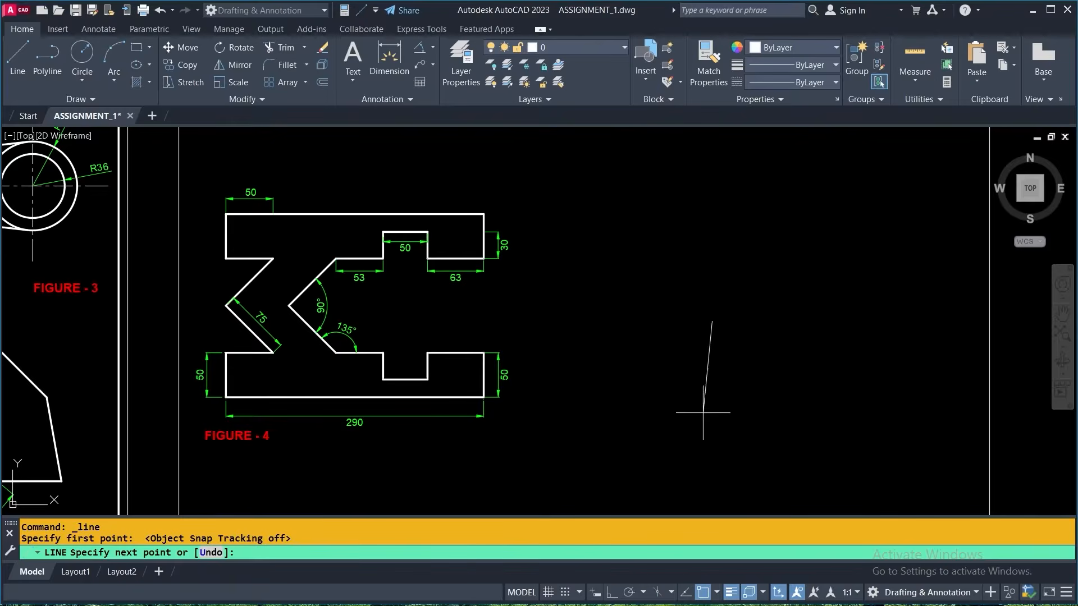
{"action": "left_click", "coordinate": [612, 593]}
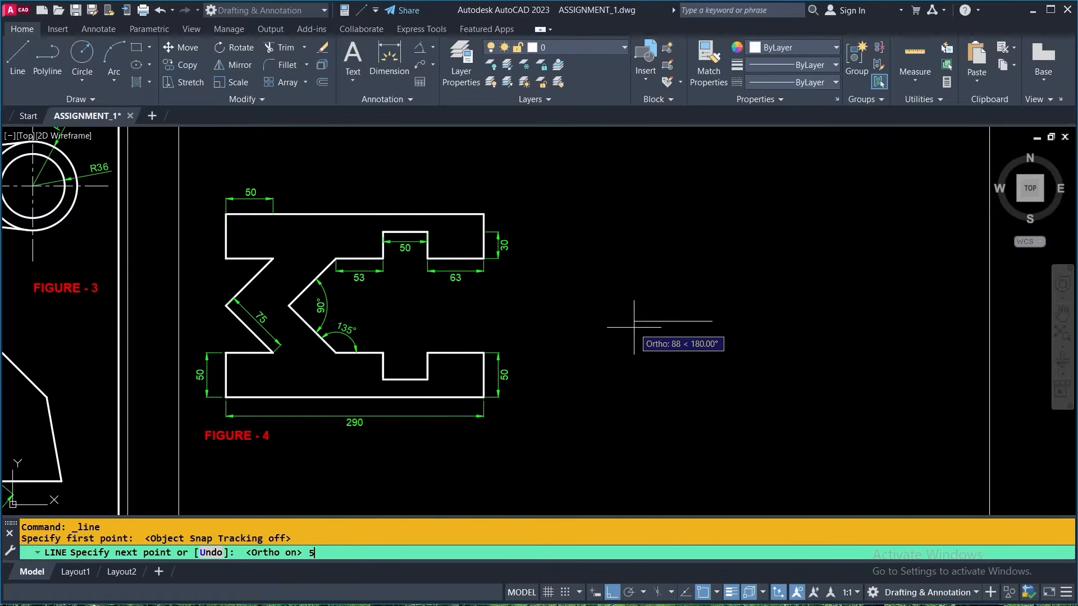
{"action": "type", "text": "0"}
{"action": "key", "text": "Return"}
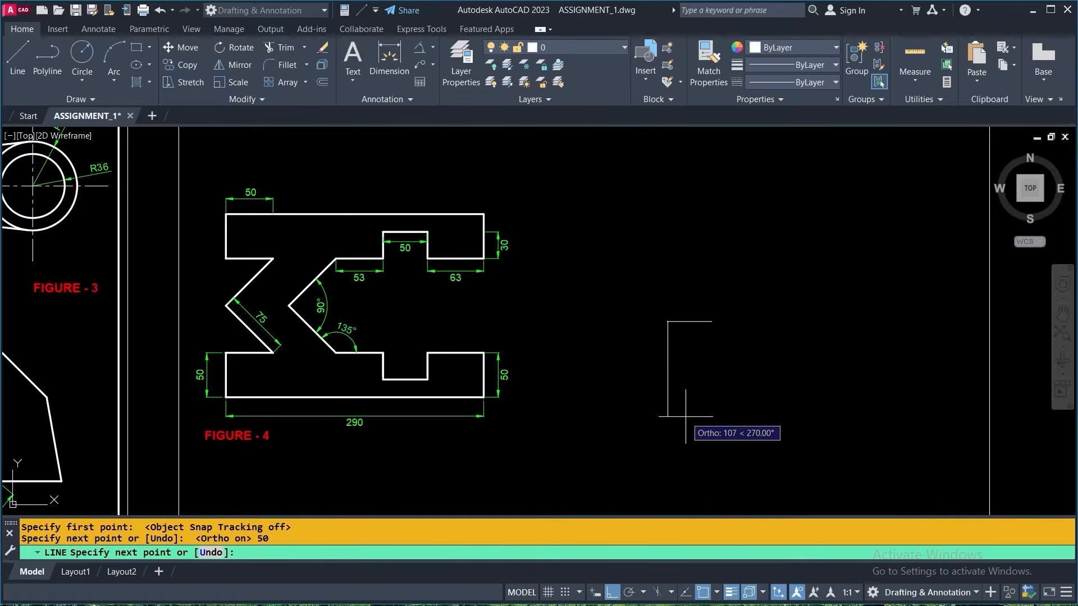
- Continue the outline with segments 50 units down, 290 units right and 50 units up
{"action": "type", "text": "50"}
{"action": "key", "text": "Return"}
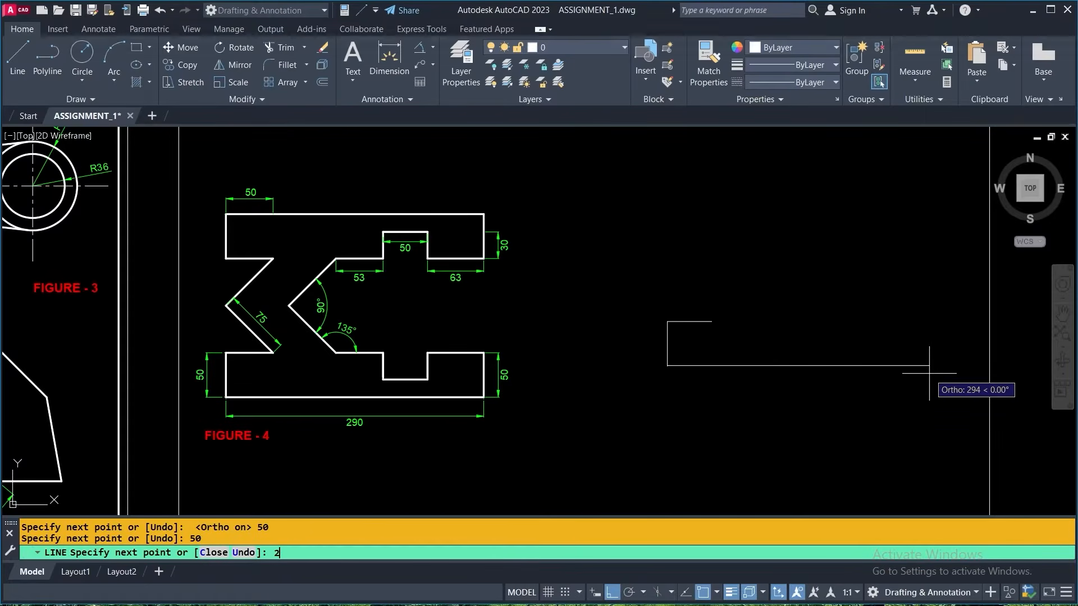
{"action": "type", "text": "90"}
{"action": "key", "text": "Return"}
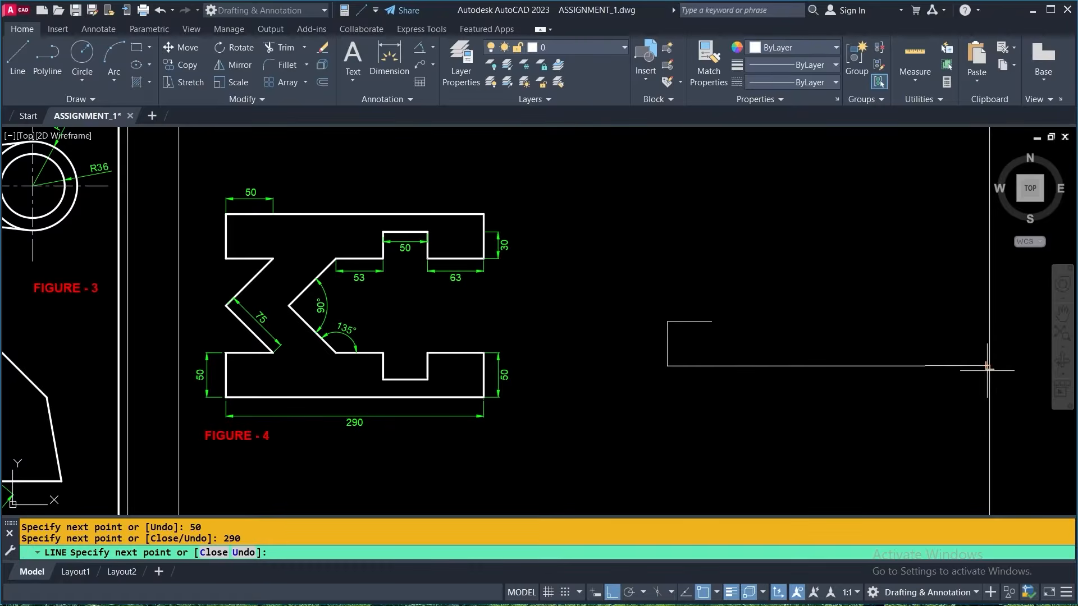
{"action": "type", "text": "50"}
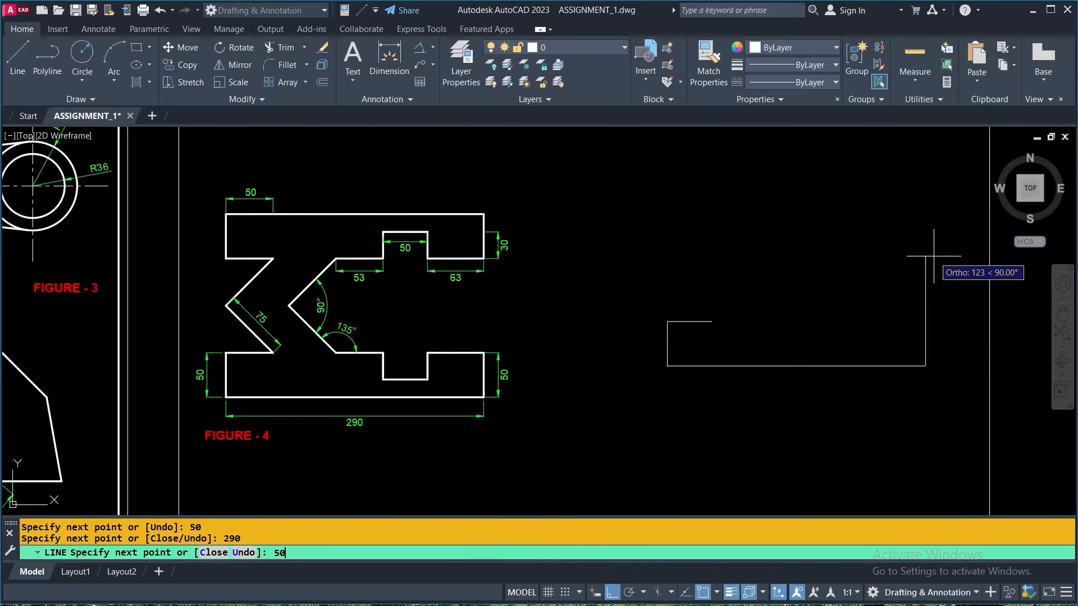
{"action": "key", "text": "Return"}
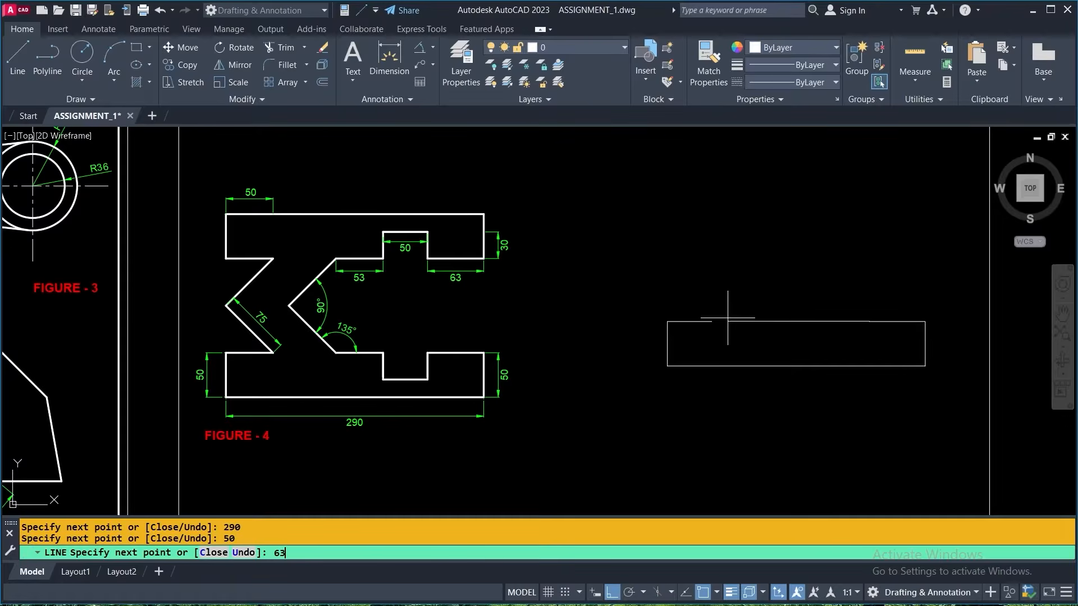
- Continue the outline 63 units left, and form the notch with segments 30 down, 50 left and 30 up
{"action": "key", "text": "Return"}
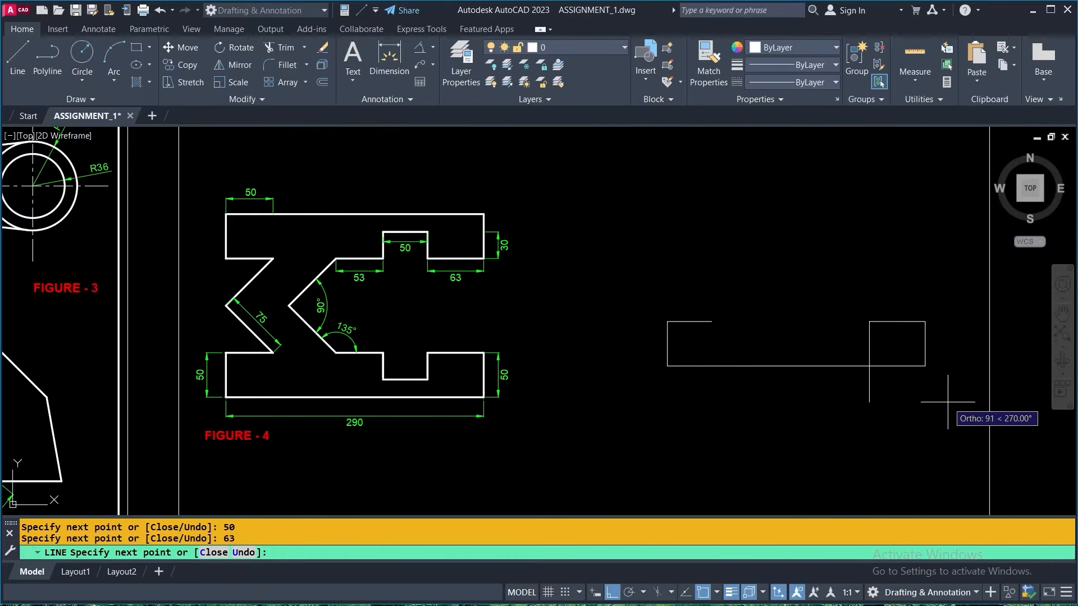
{"action": "type", "text": "0"}
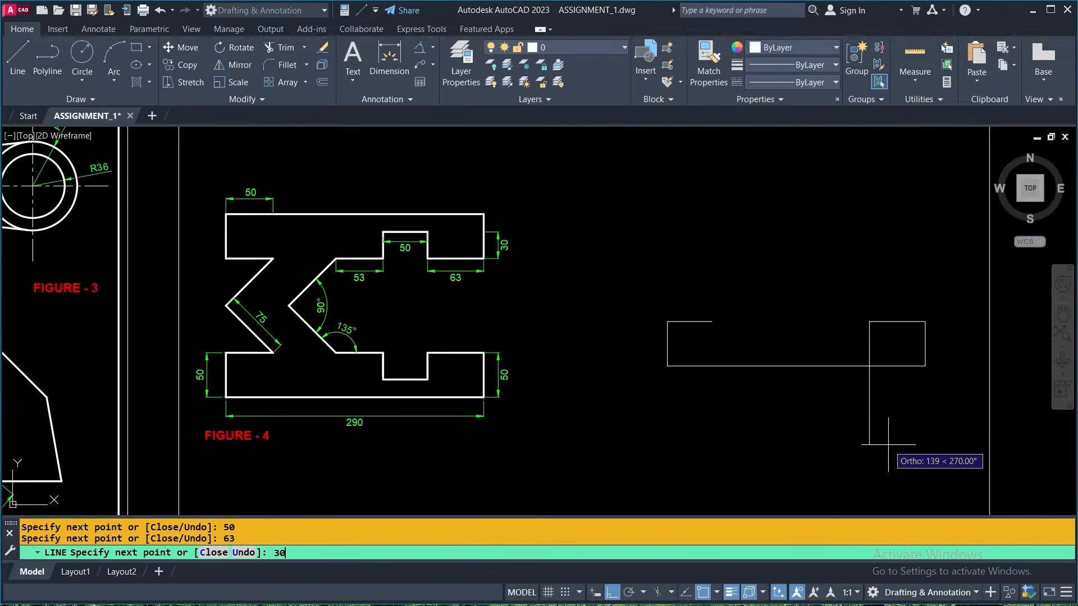
{"action": "key", "text": "Return"}
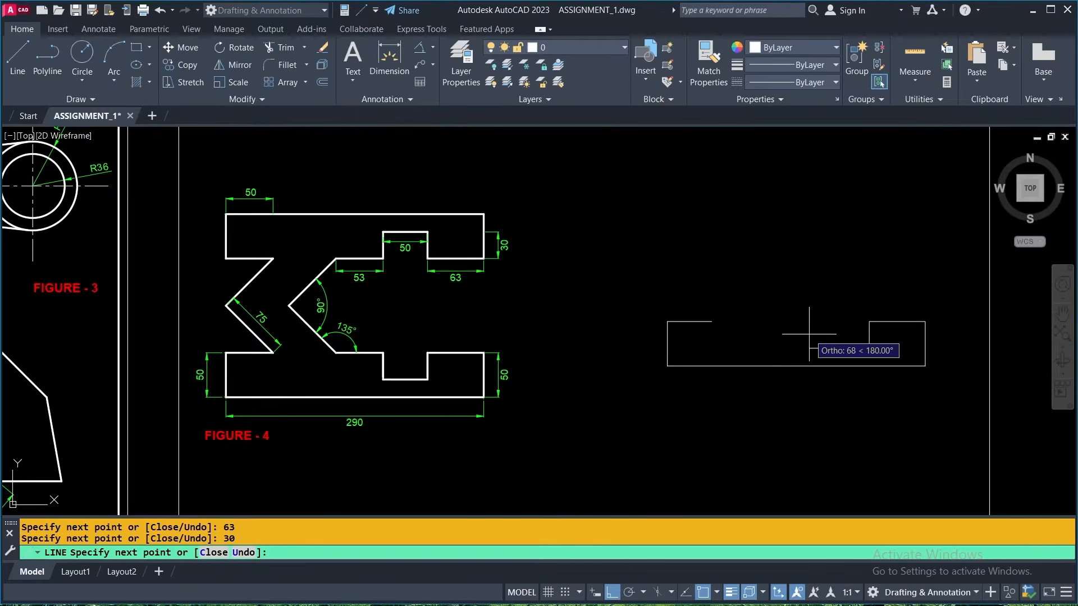
{"action": "type", "text": "50"}
{"action": "key", "text": "Return"}
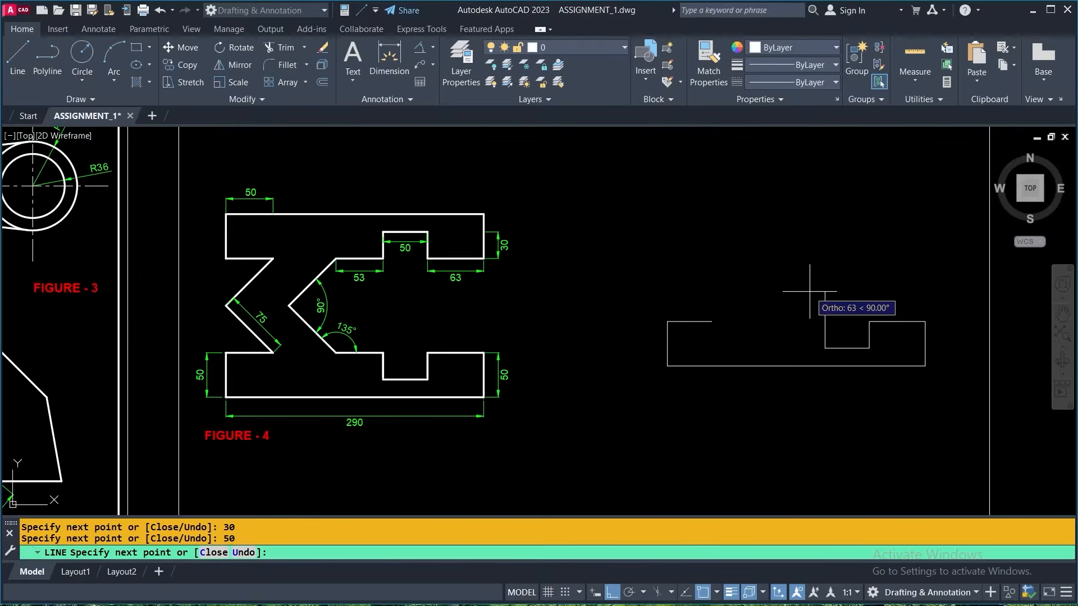
{"action": "type", "text": "30"}
{"action": "key", "text": "Return"}
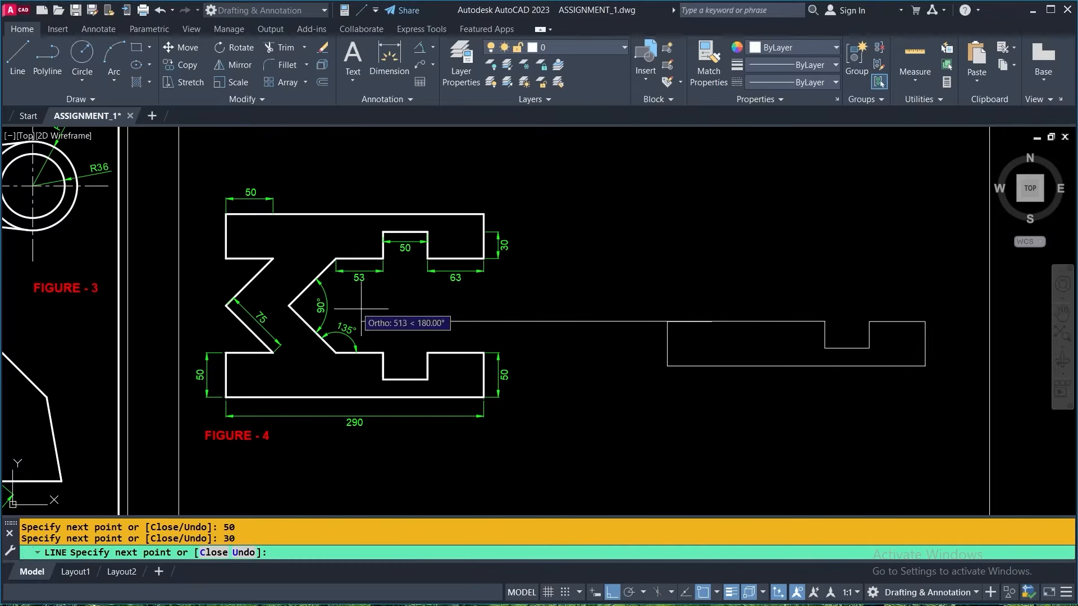
- Add a 53-unit horizontal segment running left from the notch's upper end
{"action": "scroll", "coordinate": [355, 289], "scroll_direction": "up", "scroll_amount": 3}
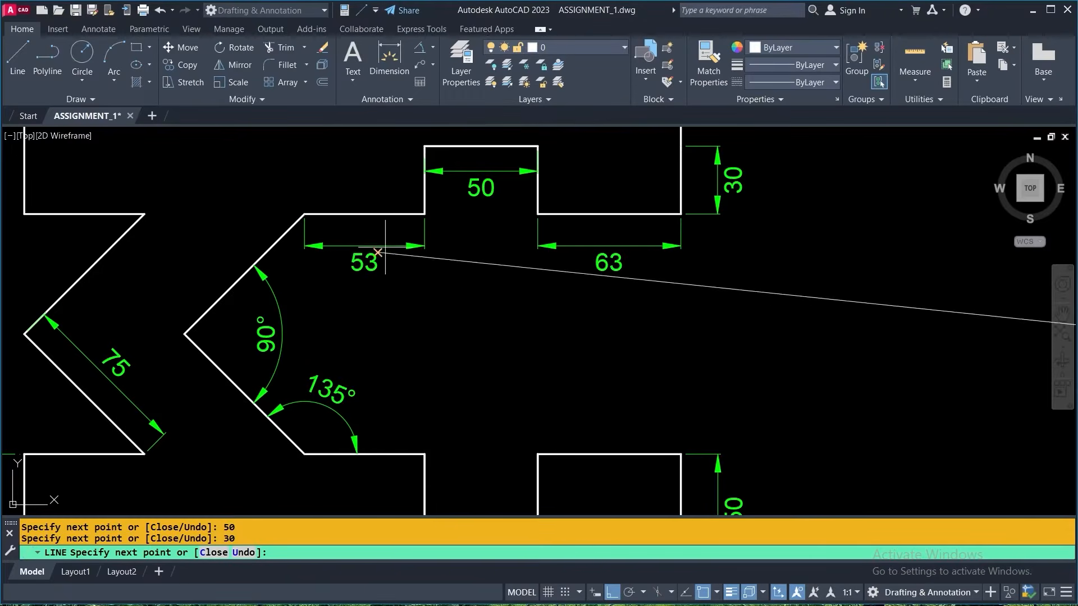
{"action": "scroll", "coordinate": [364, 264], "scroll_direction": "down", "scroll_amount": 4}
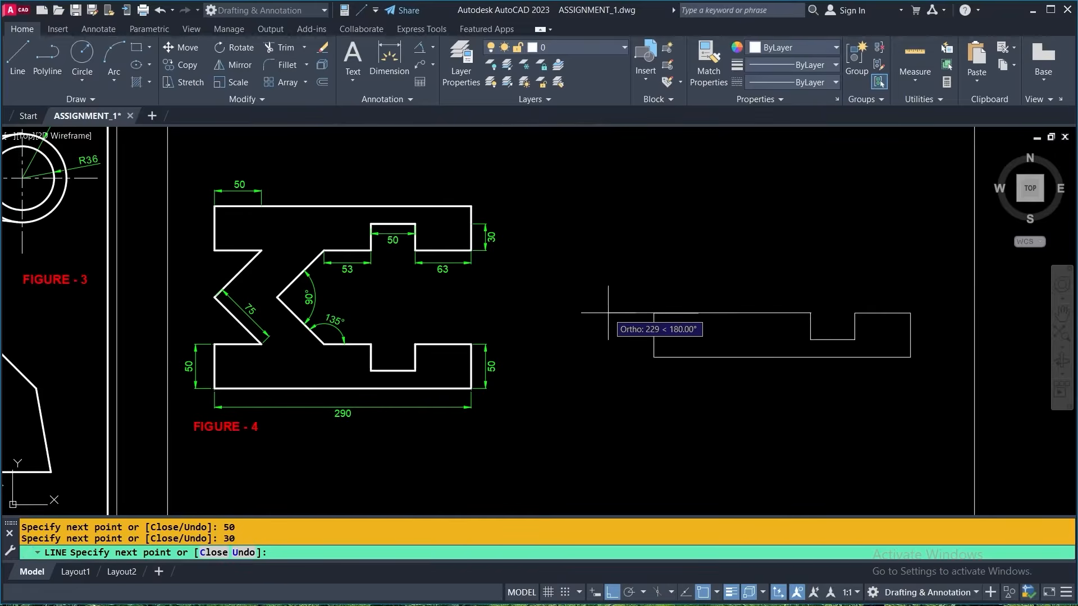
{"action": "type", "text": "3"}
{"action": "key", "text": "Return"}
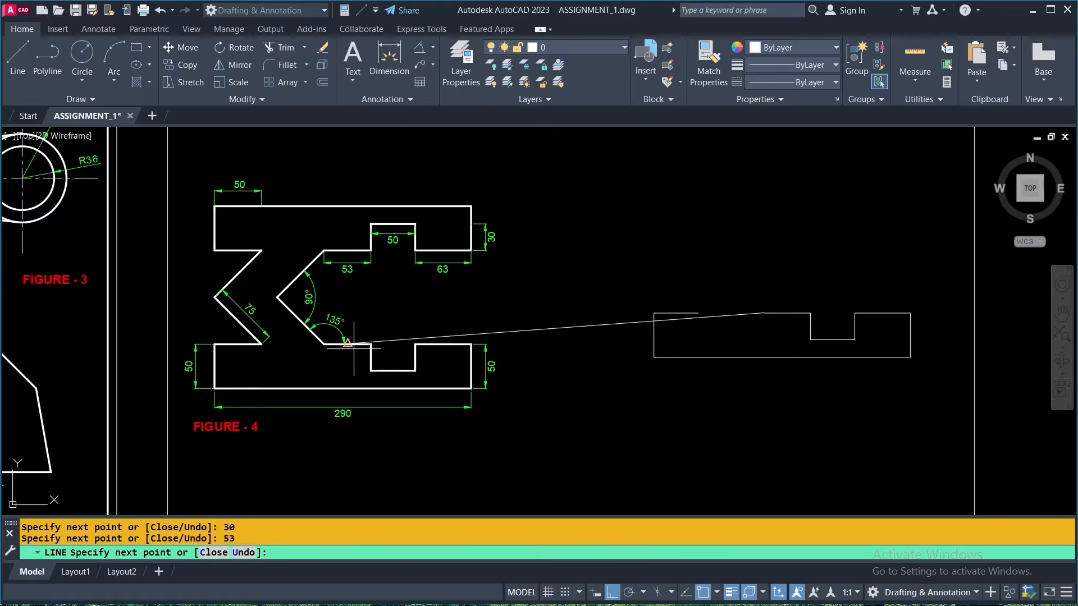
{"action": "scroll", "coordinate": [206, 289], "scroll_direction": "up", "scroll_amount": 2}
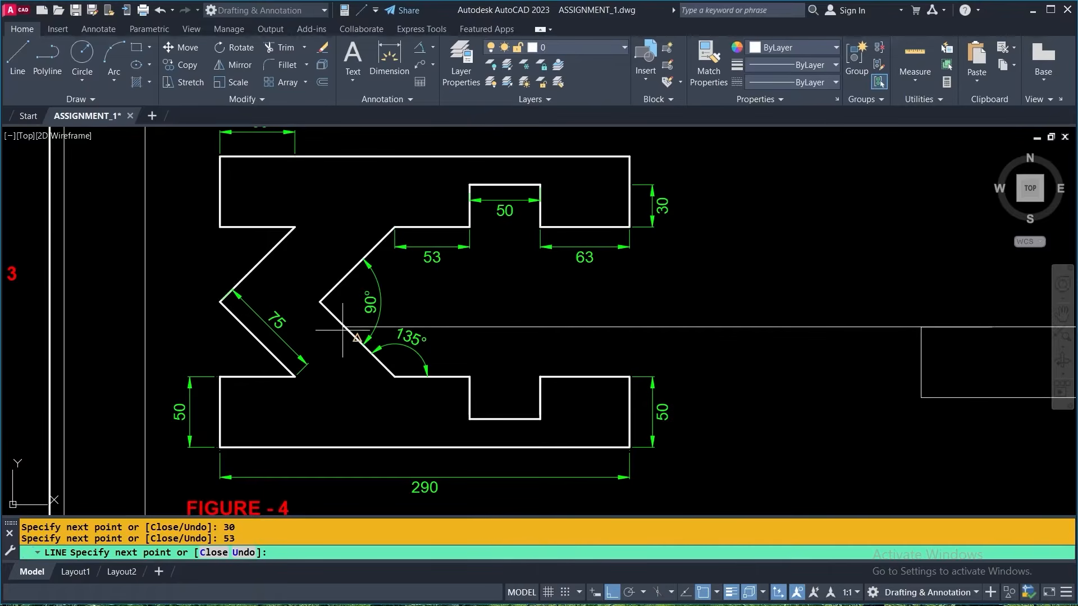
{"action": "scroll", "coordinate": [427, 314], "scroll_direction": "down", "scroll_amount": 2}
{"action": "middle_click_drag", "start_coordinate": [594, 307], "coordinate": [480, 330]}
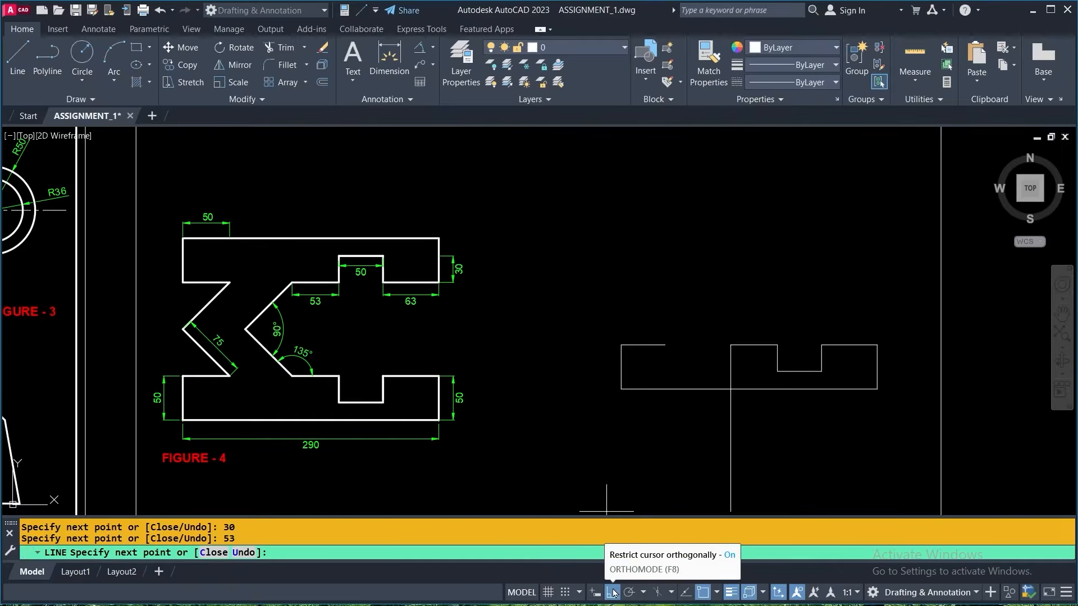
{"action": "left_click", "coordinate": [613, 592]}
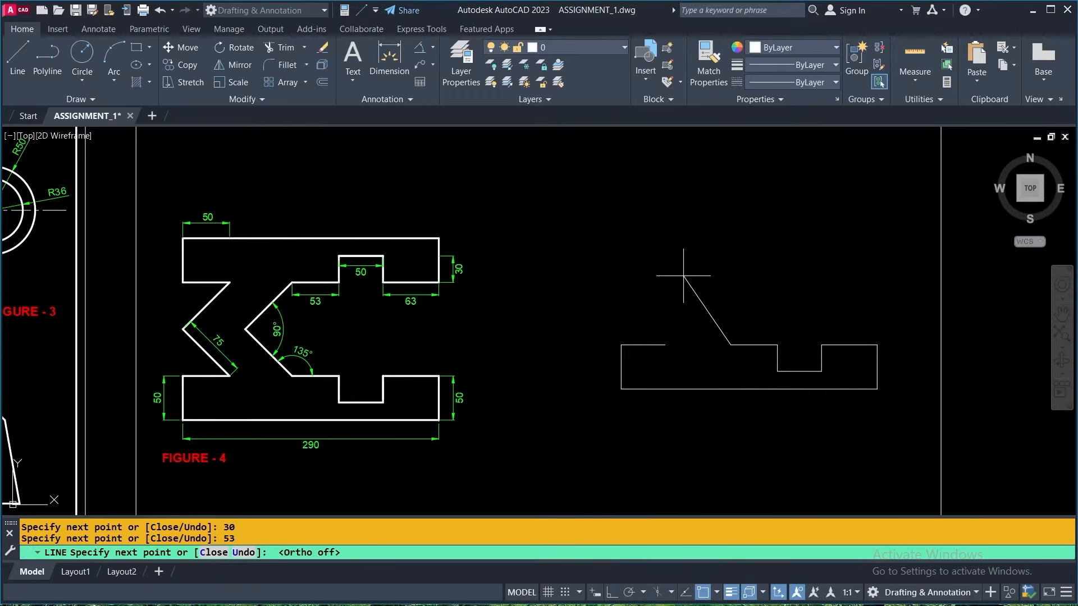
{"action": "type", "text": "@"}
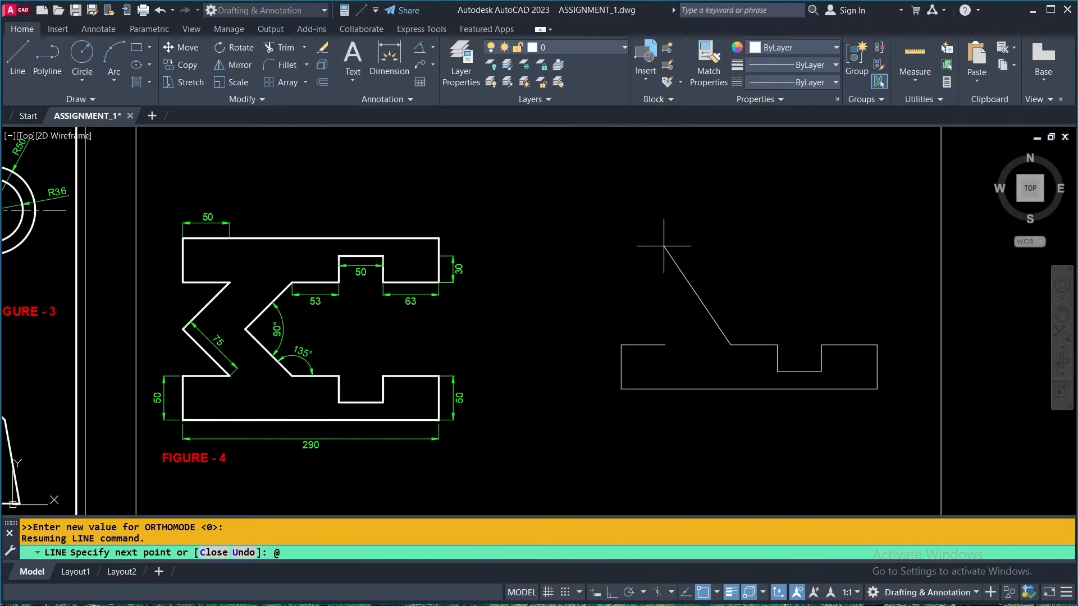
{"action": "type", "text": "75"}
{"action": "type", "text": "<135"}
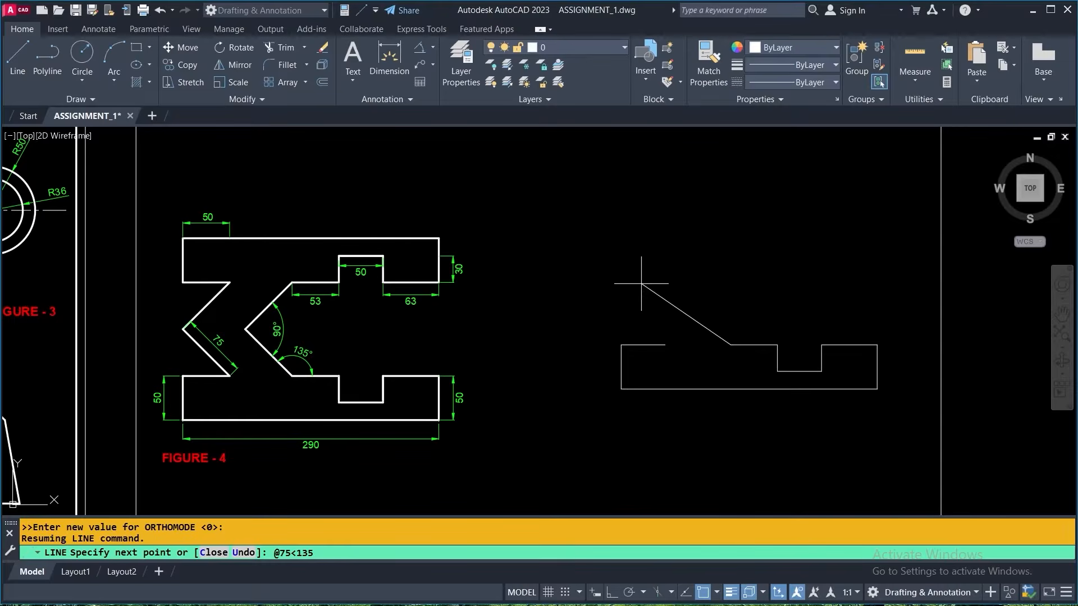
{"action": "key", "text": "Return"}
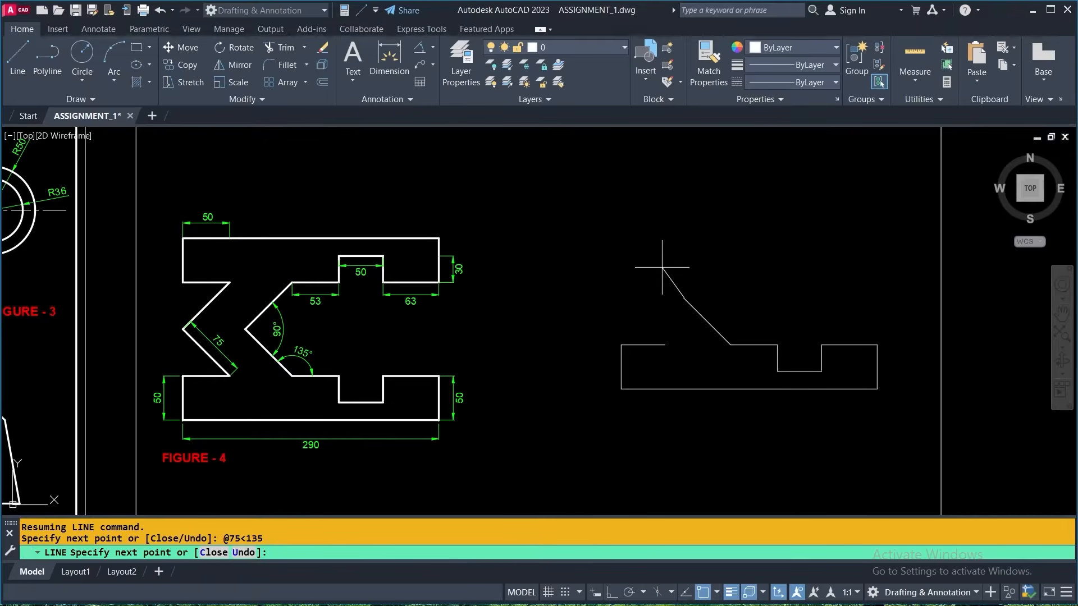
{"action": "key", "text": "Escape"}
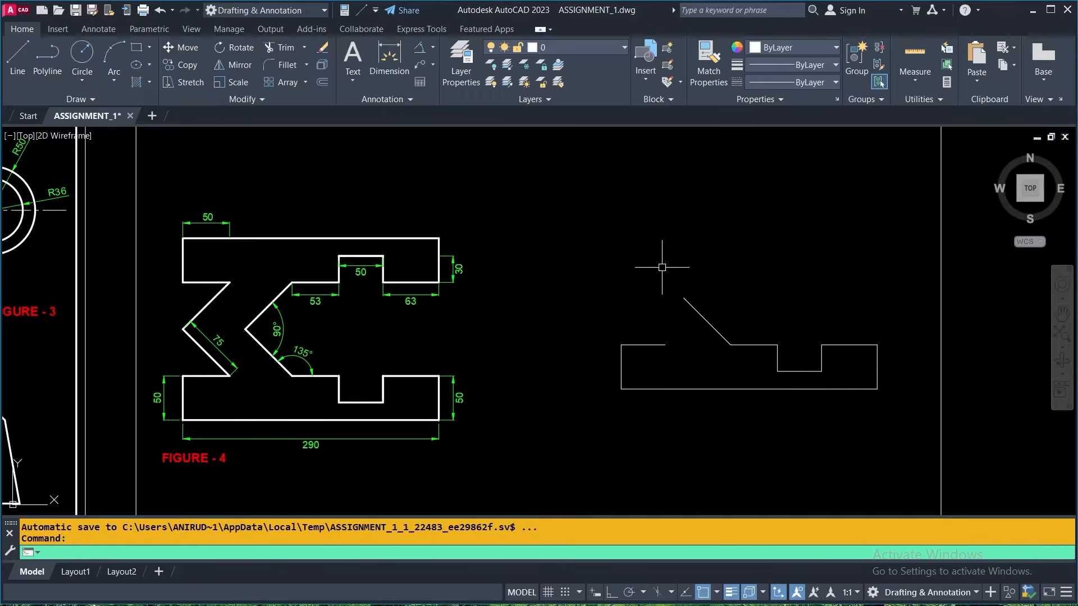
{"action": "key", "text": "Return"}
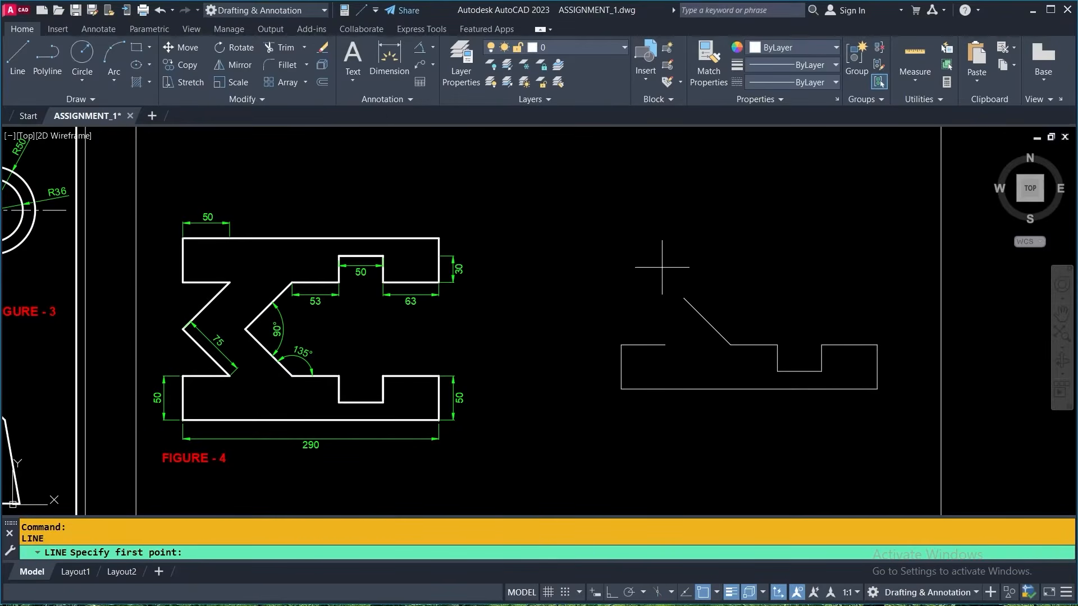
{"action": "left_click", "coordinate": [666, 345]}
{"action": "key", "text": "ctrl+2"}
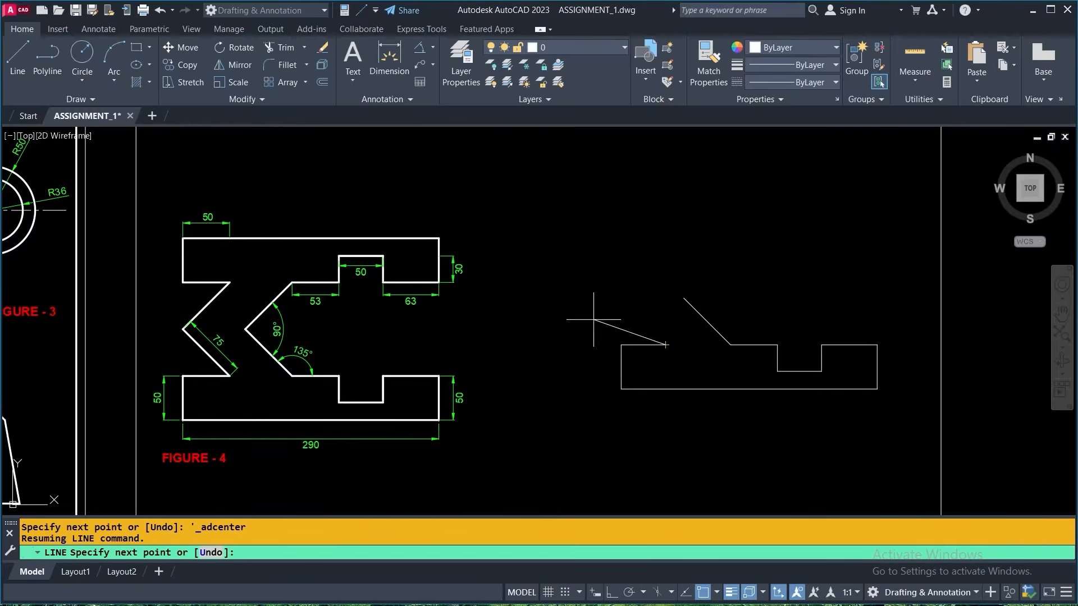
{"action": "key", "text": "F8"}
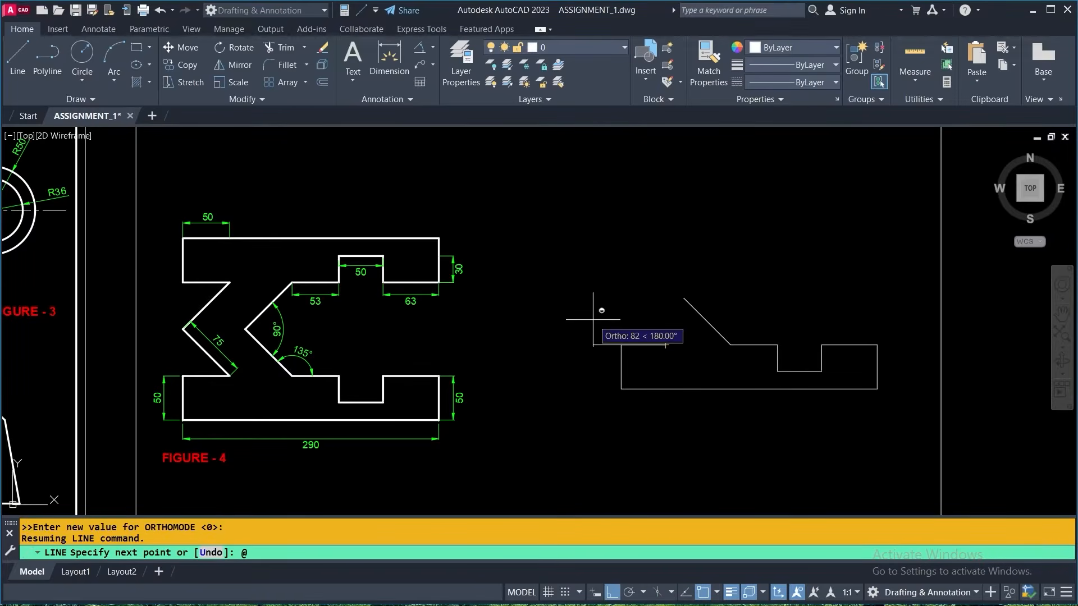
{"action": "type", "text": "@75"}
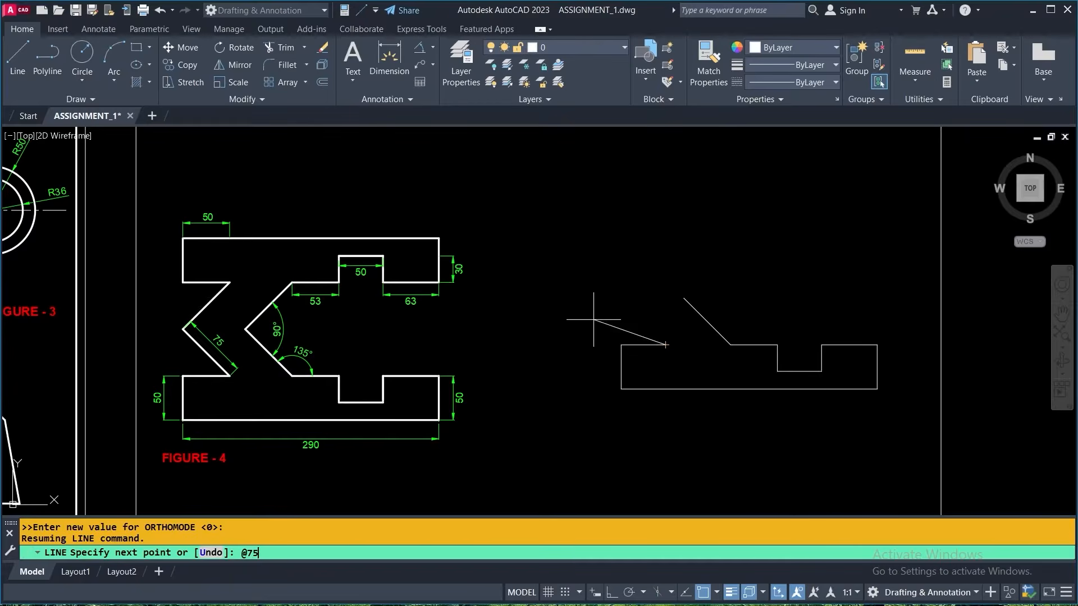
{"action": "type", "text": "<135"}
{"action": "key", "text": "Return"}
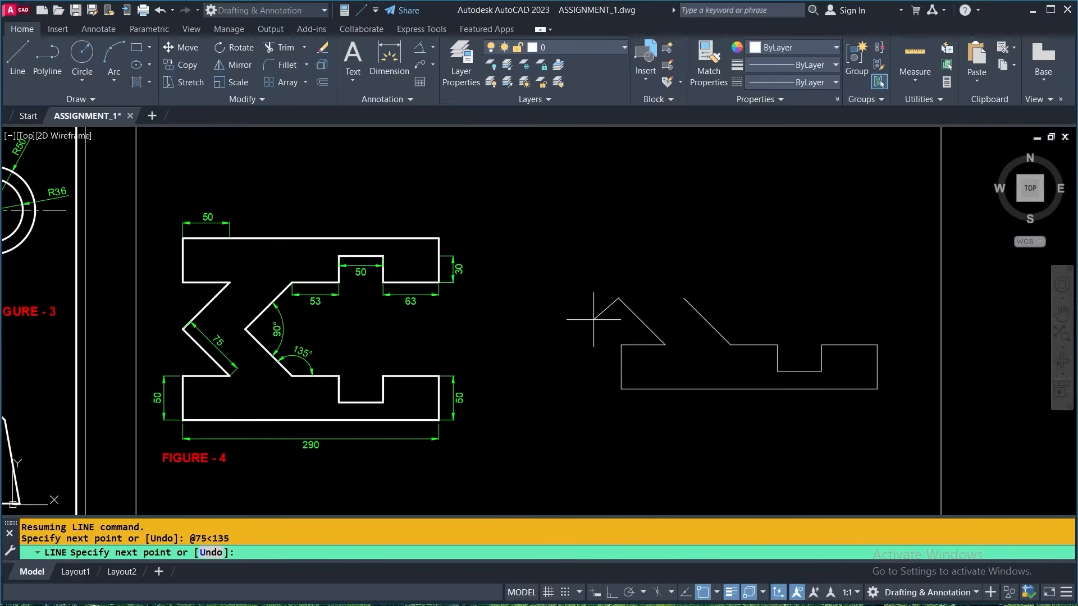
{"action": "key", "text": "Return"}
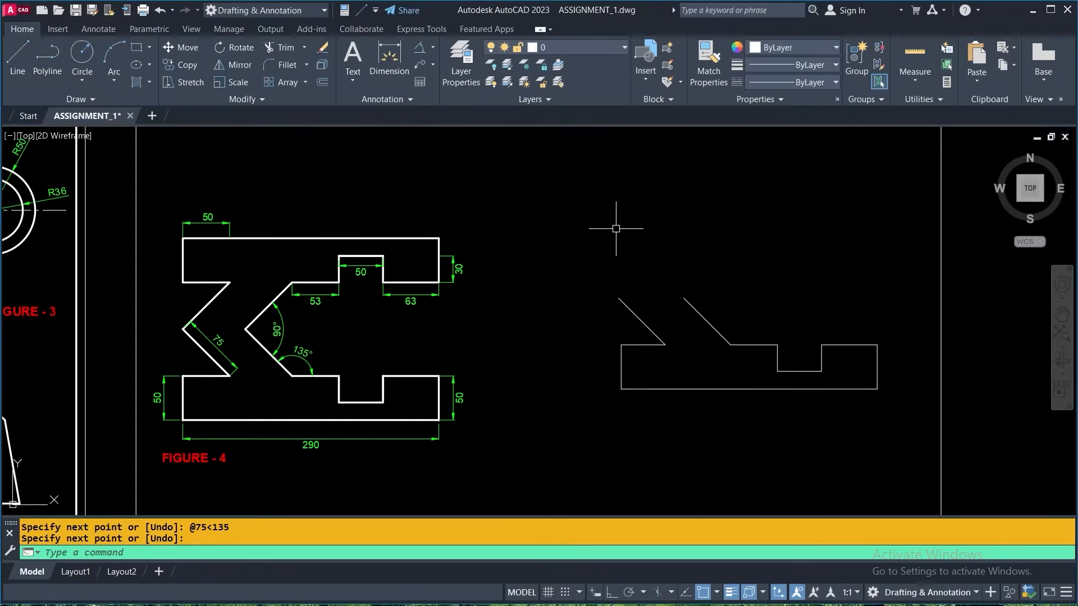
- Mirror the whole lower half about a horizontal line through the upper end of the outer slanted segment, keeping the source objects
{"action": "left_click", "coordinate": [235, 65]}
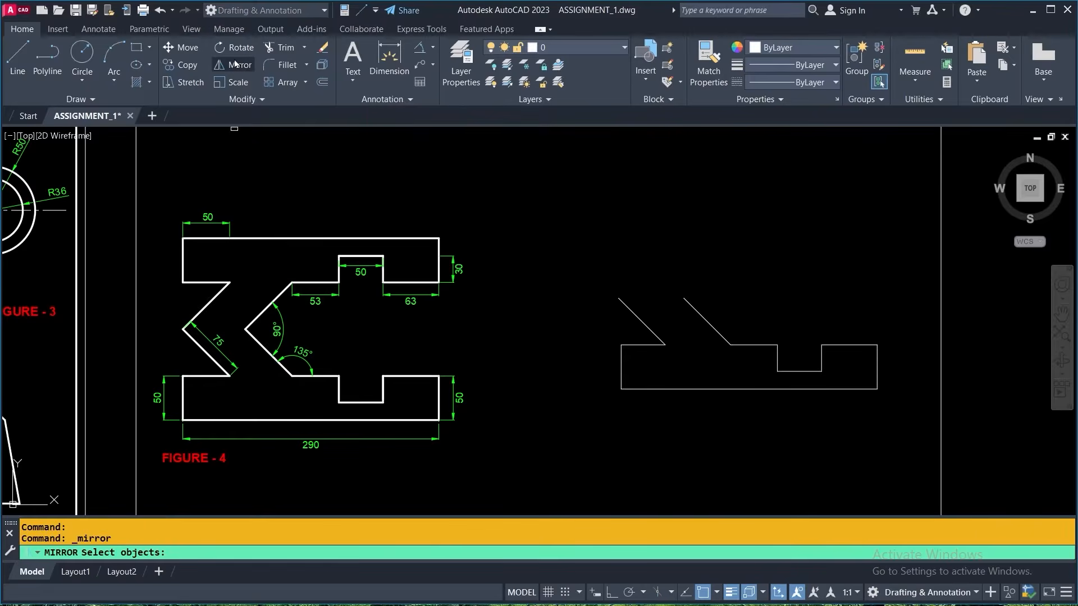
{"action": "middle_click_drag", "start_coordinate": [866, 267], "coordinate": [650, 277]}
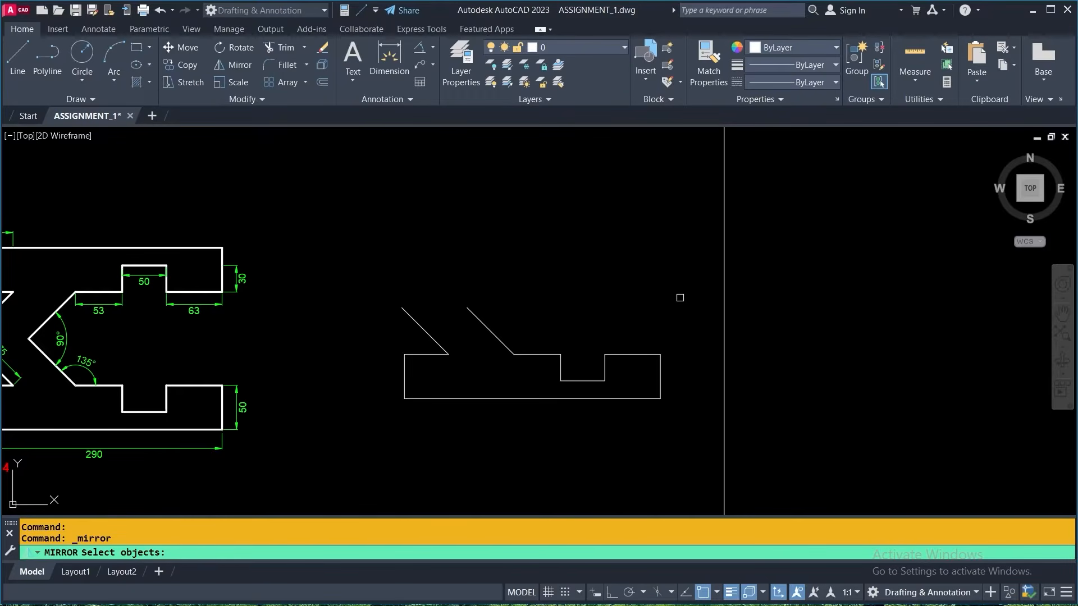
{"action": "left_click", "coordinate": [678, 283]}
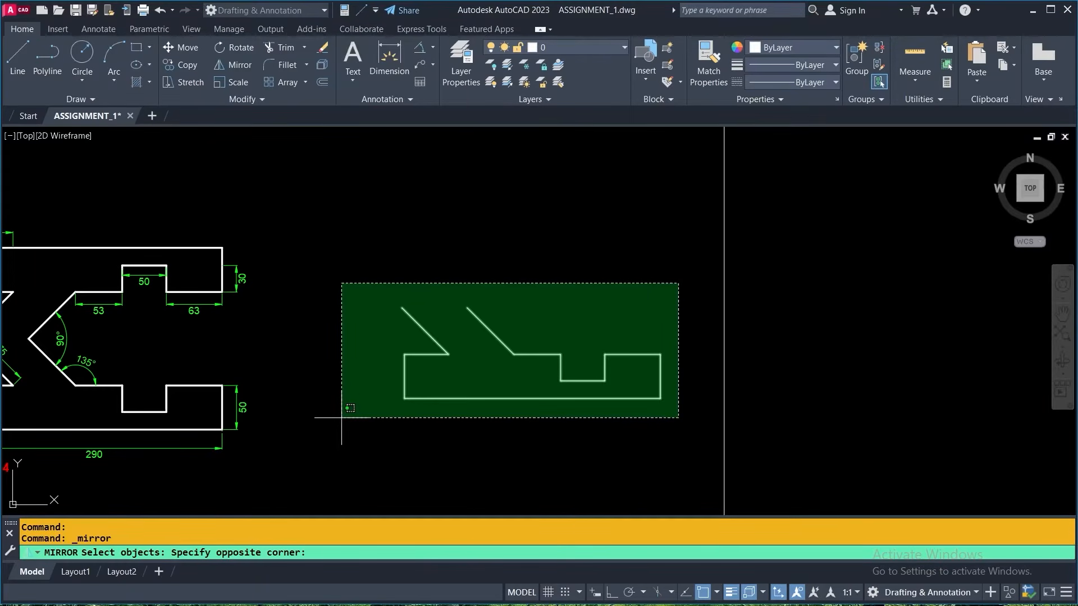
{"action": "left_click", "coordinate": [341, 418]}
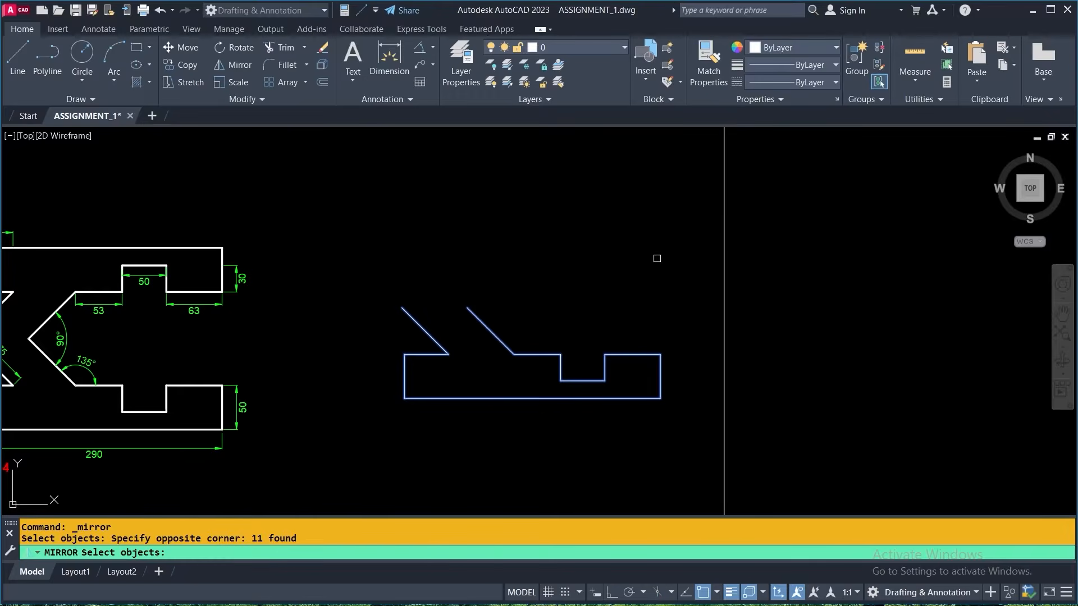
{"action": "key", "text": "Return"}
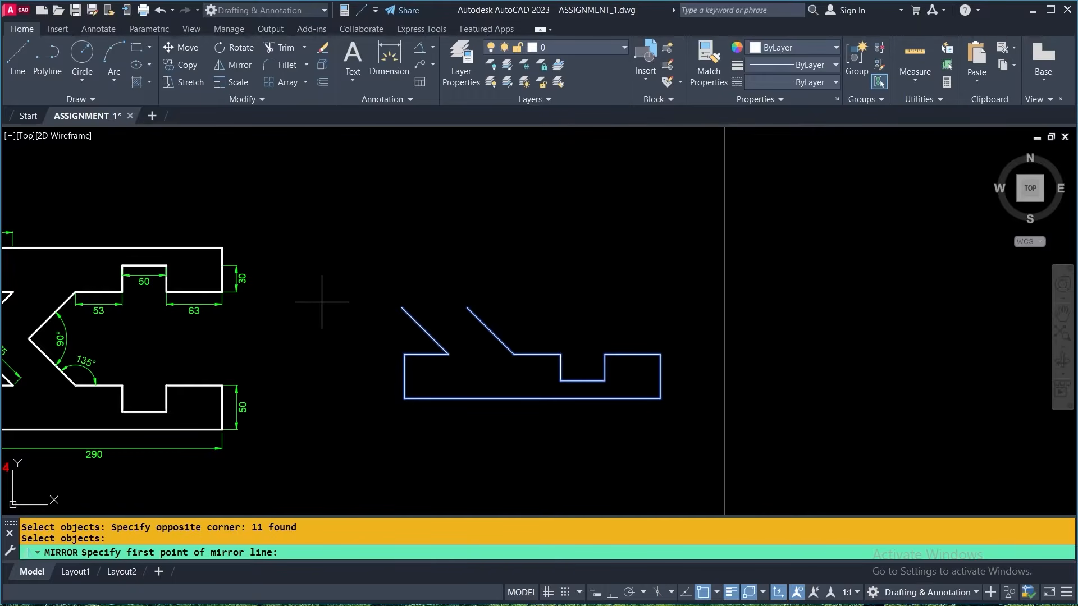
{"action": "left_click", "coordinate": [402, 307]}
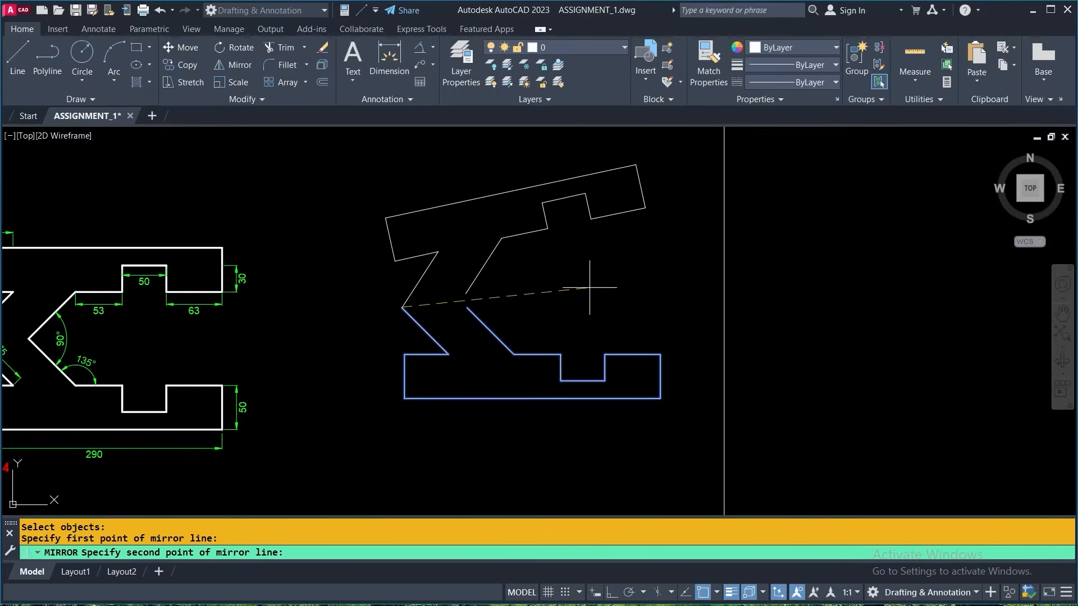
{"action": "key", "text": "F8"}
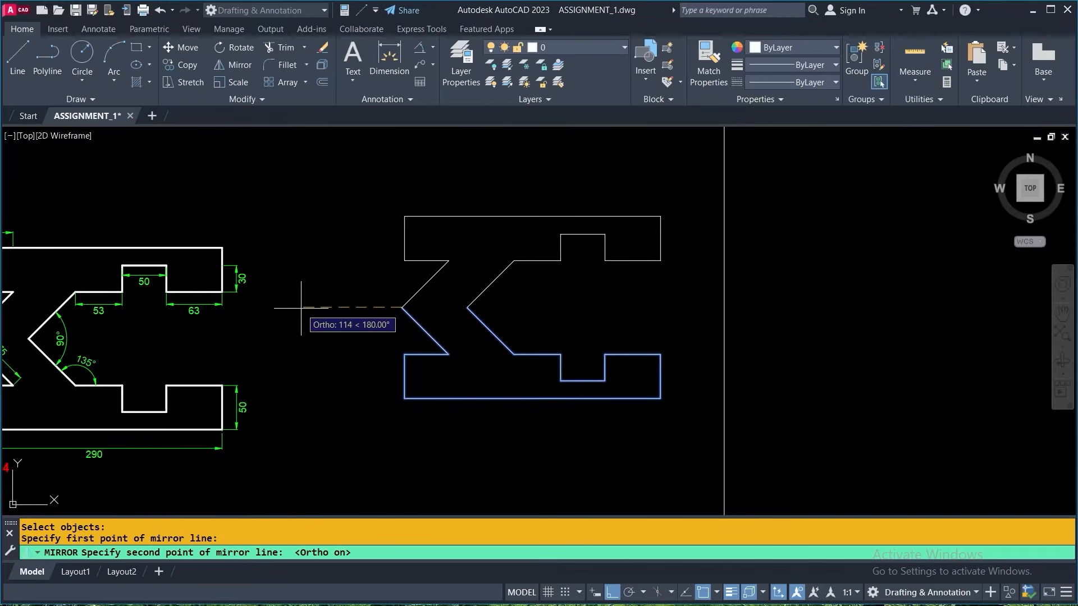
{"action": "left_click", "coordinate": [331, 306]}
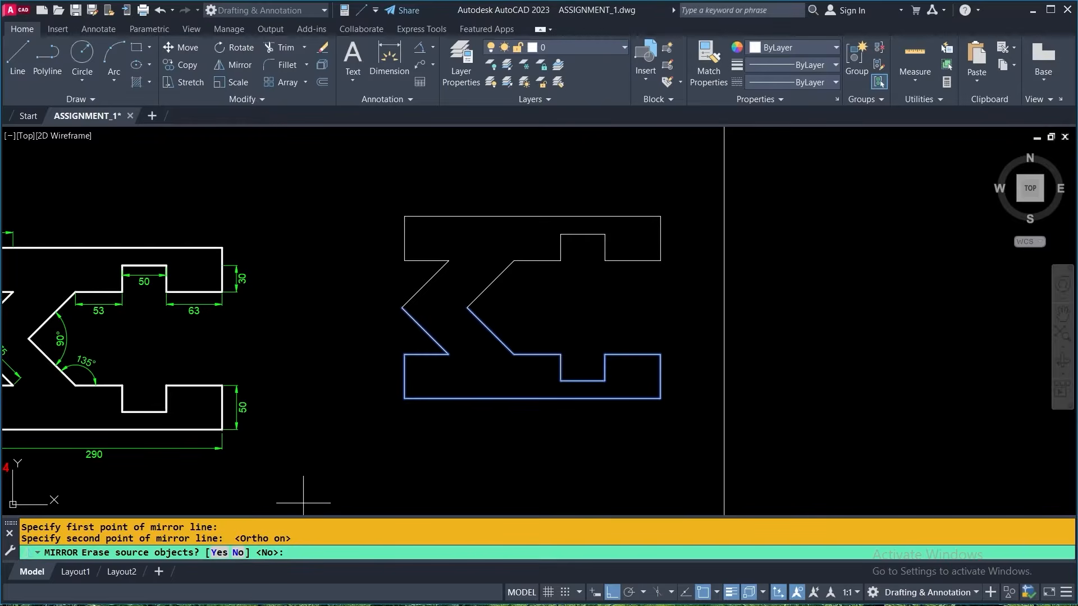
{"action": "left_click", "coordinate": [238, 553]}
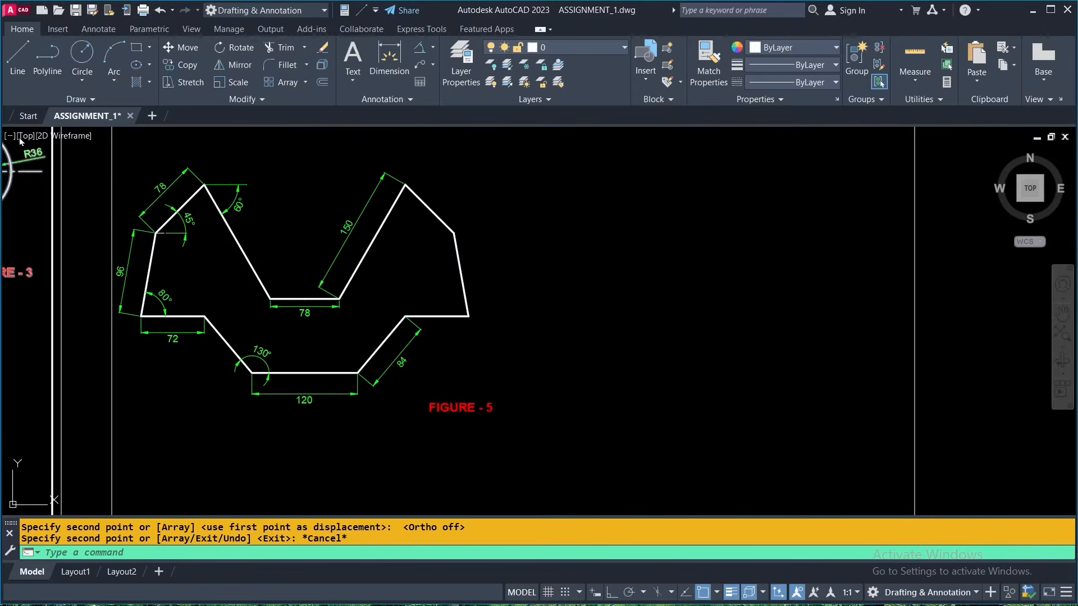
{"action": "left_click", "coordinate": [17, 56]}
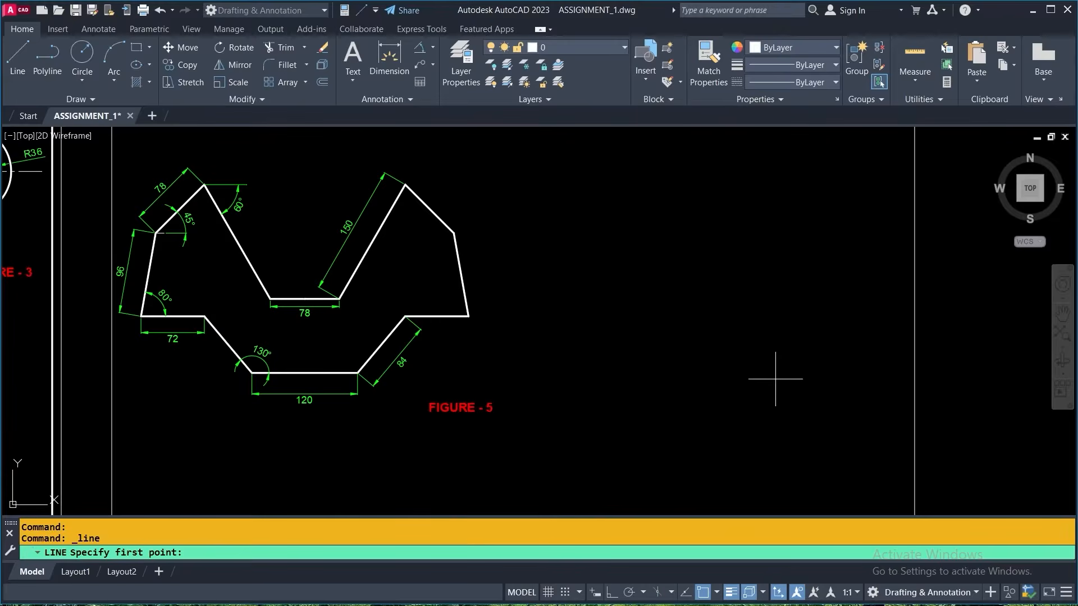
{"action": "left_click", "coordinate": [727, 391]}
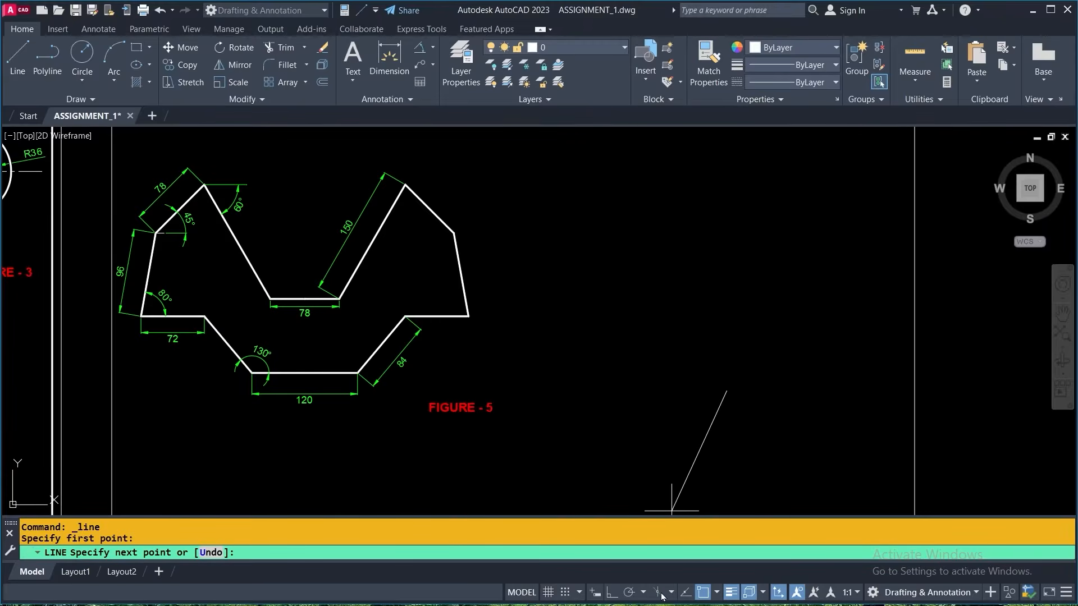
{"action": "left_click", "coordinate": [610, 592]}
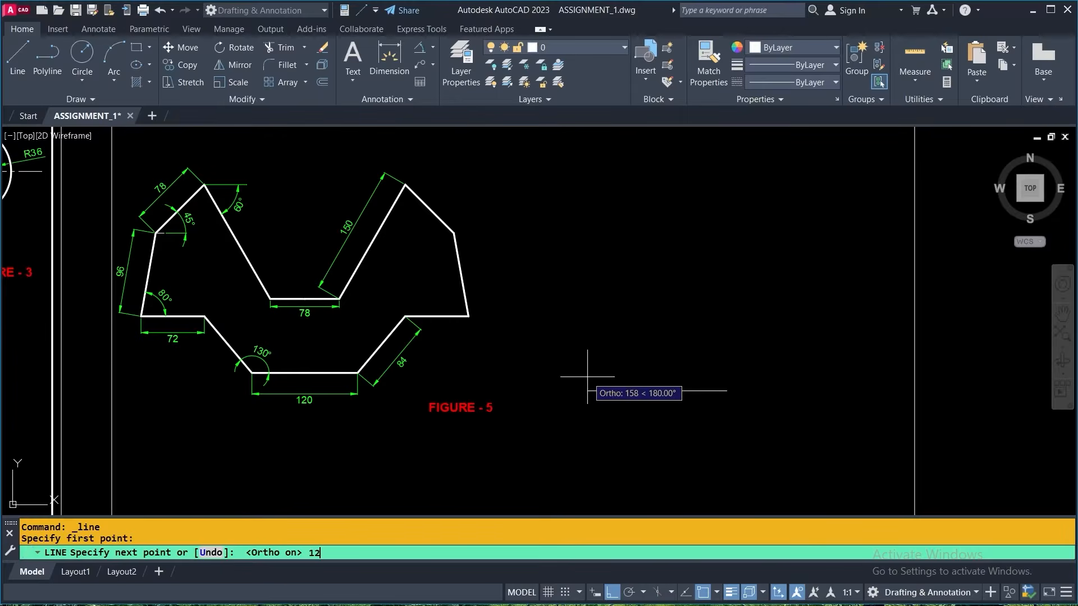
{"action": "key", "text": "Return"}
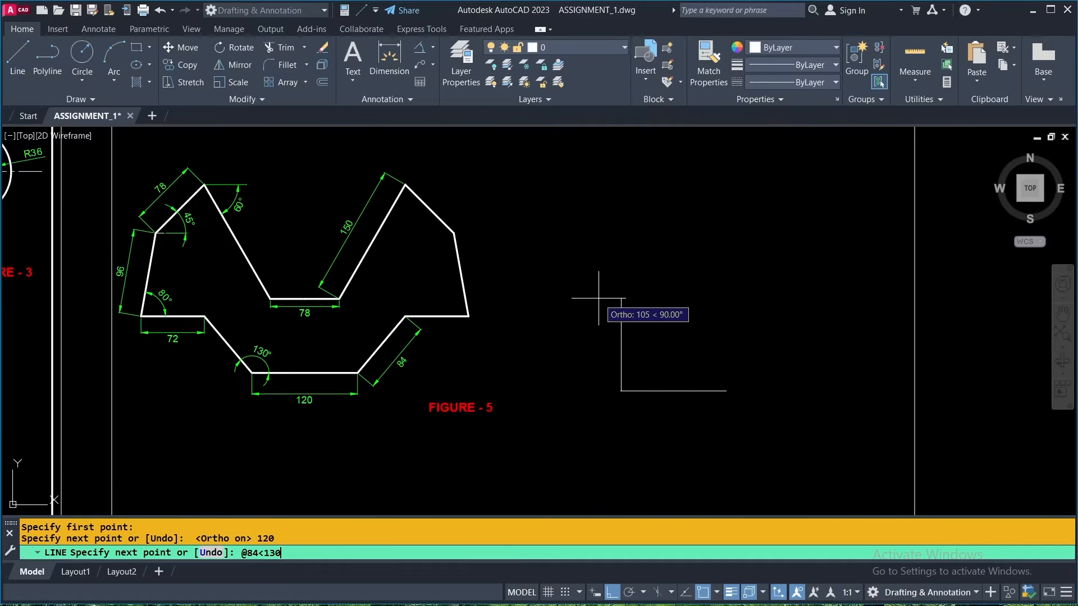
{"action": "key", "text": "Return"}
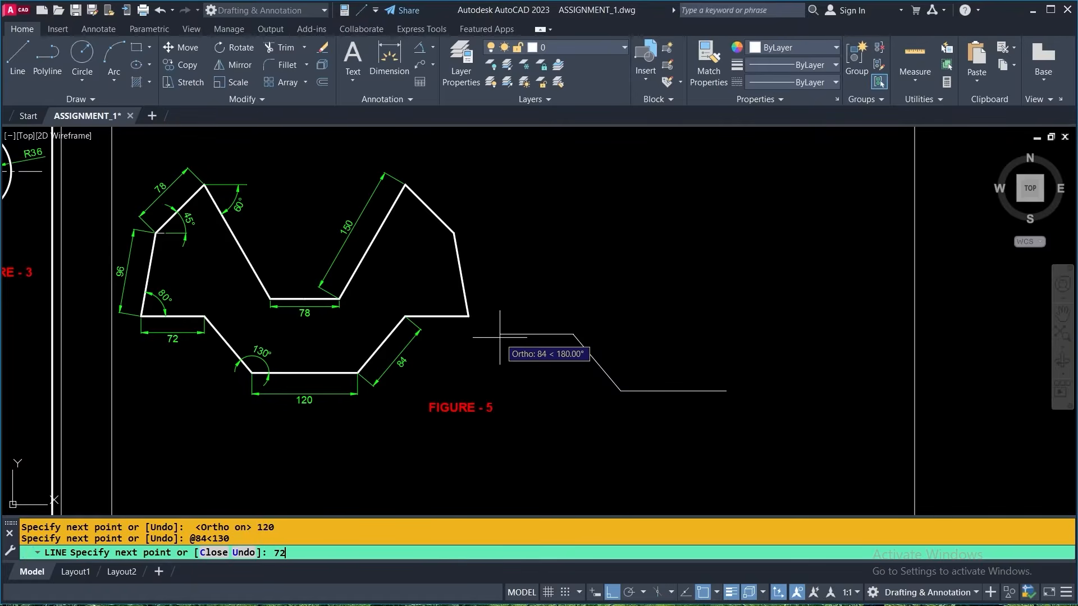
{"action": "key", "text": "Return"}
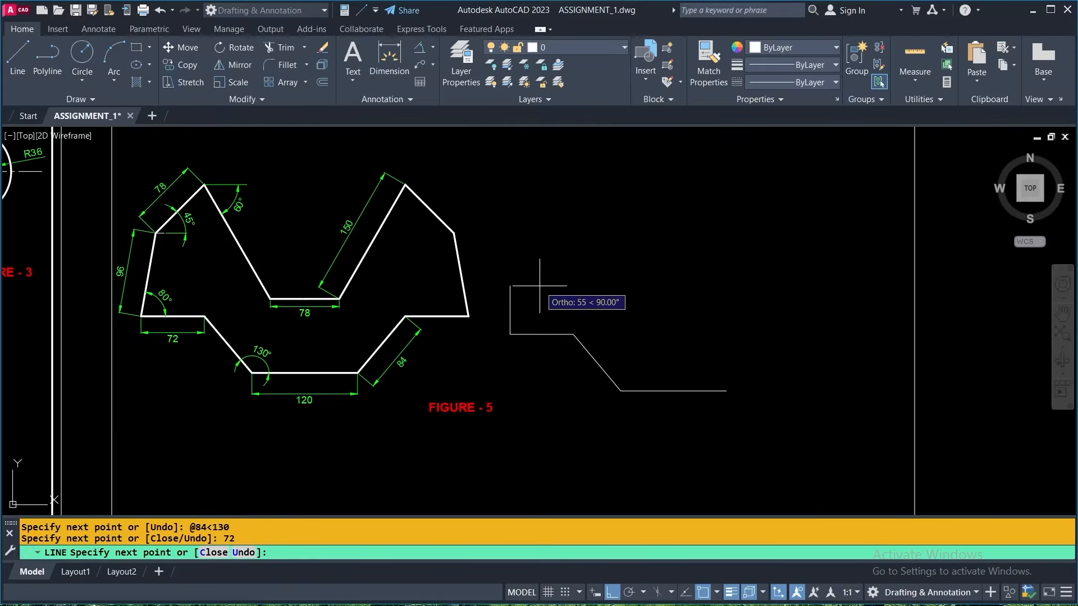
{"action": "key", "text": "F8"}
{"action": "type", "text": "@"}
{"action": "key", "text": "F8"}
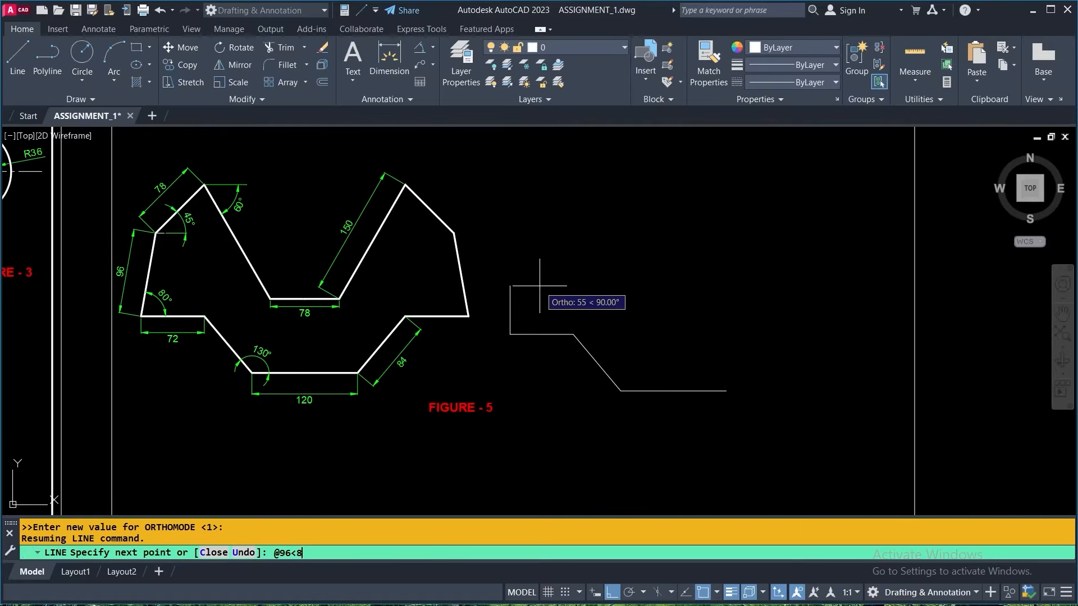
{"action": "key", "text": "Return"}
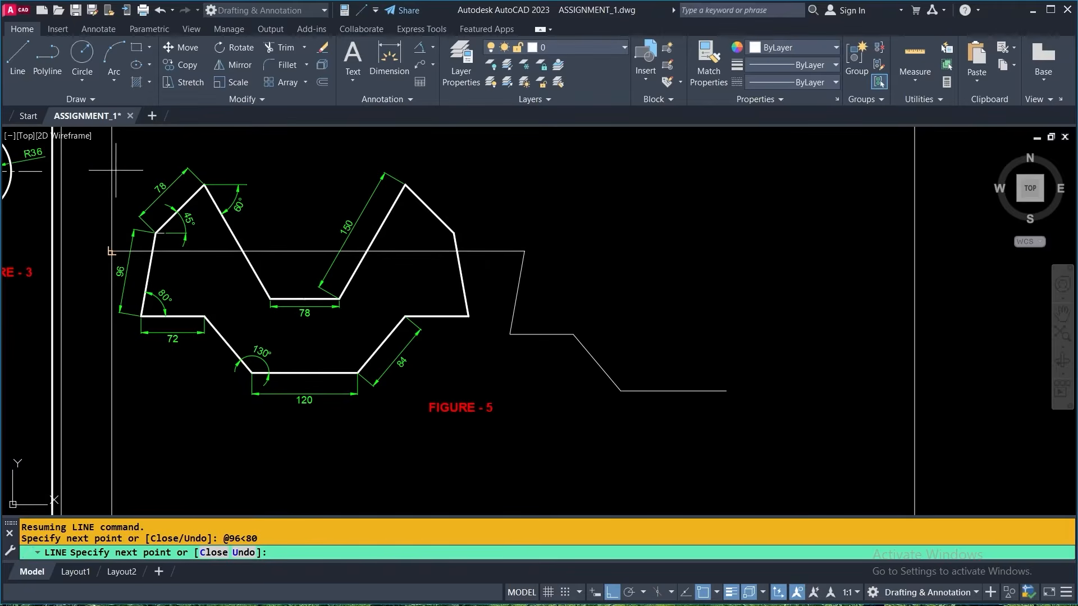
{"action": "left_click", "coordinate": [646, 235]}
{"action": "type", "text": "@78<45"}
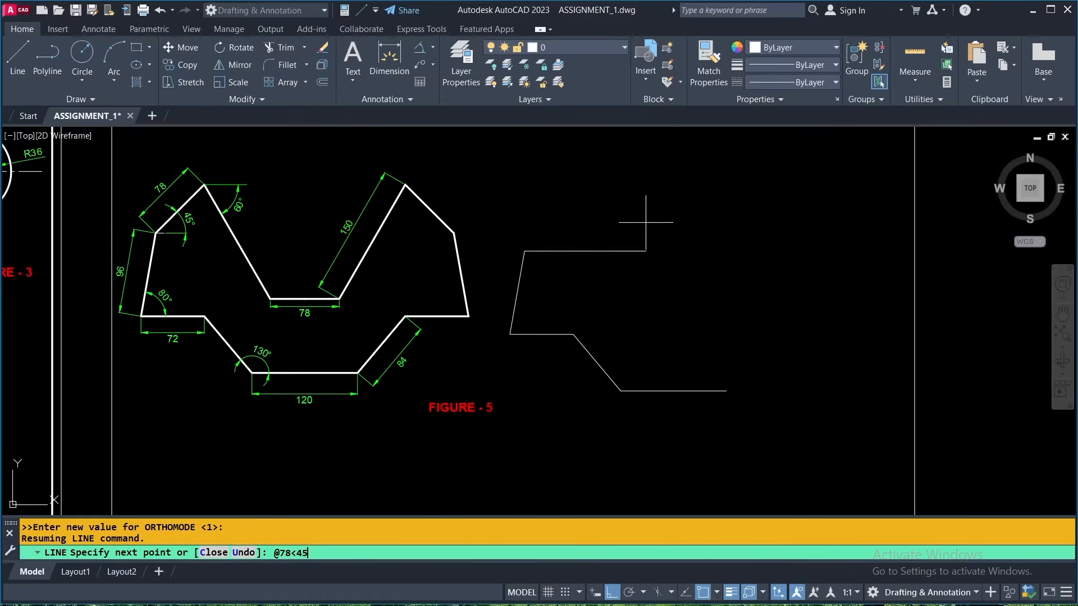
{"action": "key", "text": "Return"}
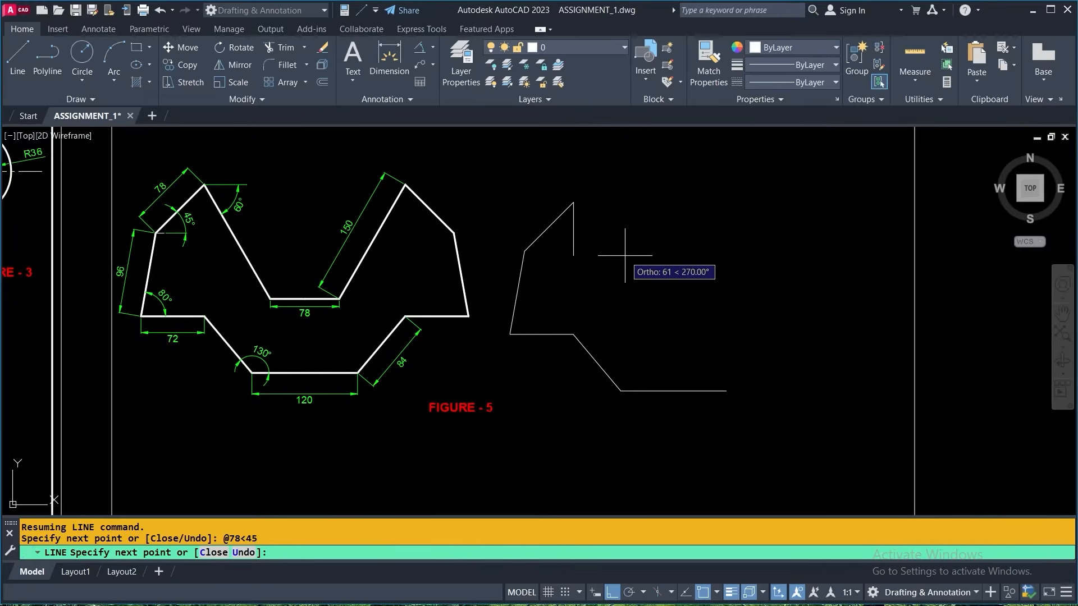
{"action": "key", "text": "F8"}
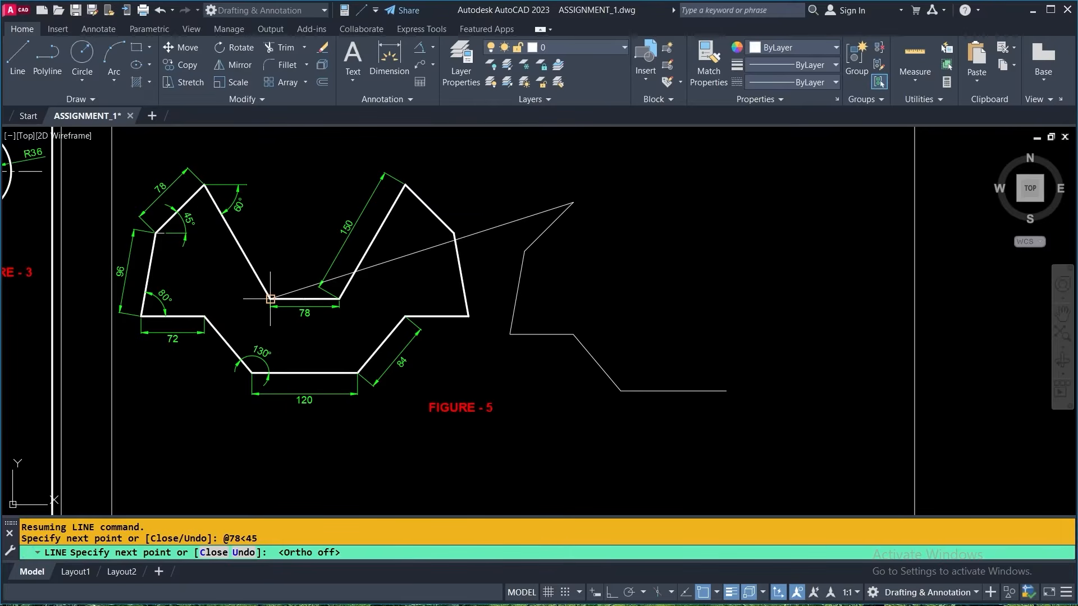
{"action": "scroll", "coordinate": [237, 173], "scroll_direction": "up", "scroll_amount": 4}
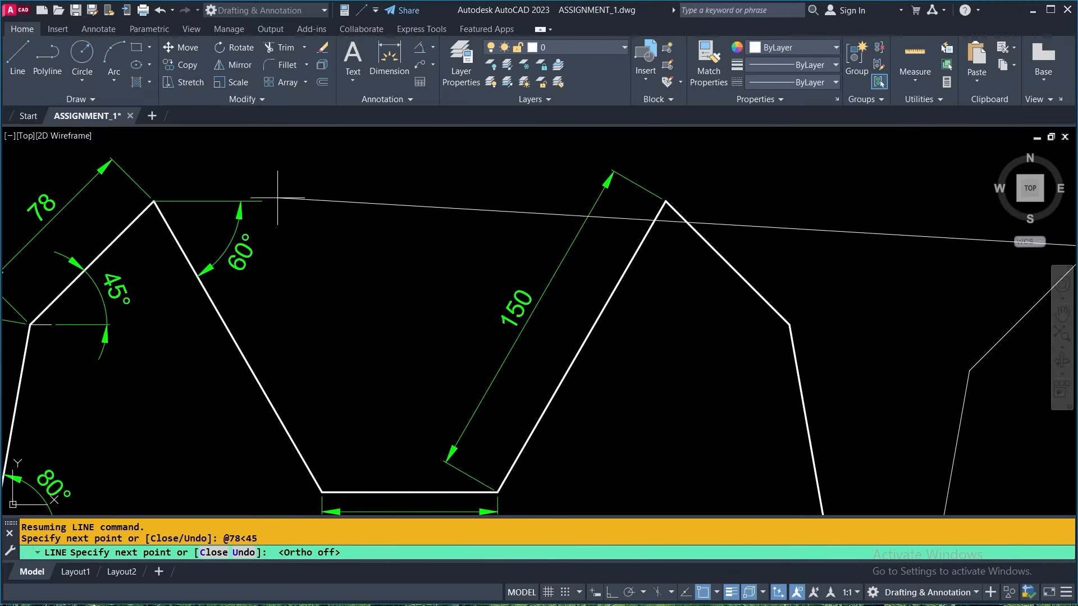
{"action": "scroll", "coordinate": [370, 197], "scroll_direction": "down", "scroll_amount": 5}
{"action": "mouse_move", "coordinate": [489, 213]}
{"action": "middle_mouse_down"}
{"action": "mouse_move", "coordinate": [493, 277]}
{"action": "mouse_move", "coordinate": [536, 288]}
{"action": "middle_mouse_up"}
{"action": "scroll", "coordinate": [535, 288], "scroll_direction": "down", "scroll_amount": 3}
{"action": "middle_click_drag", "start_coordinate": [264, 180], "coordinate": [507, 349]}
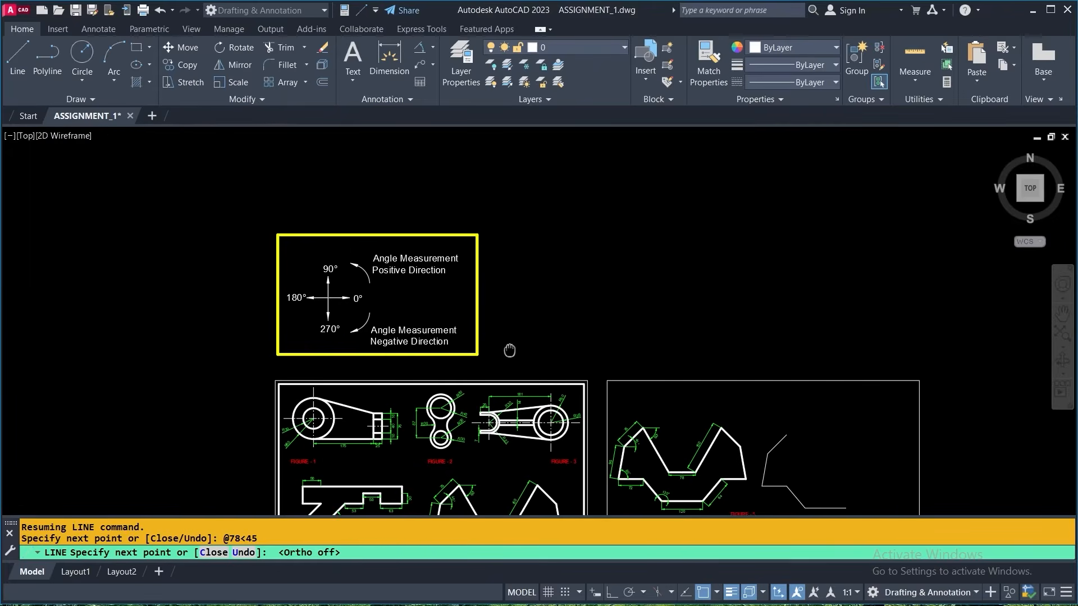
{"action": "scroll", "coordinate": [404, 341], "scroll_direction": "up", "scroll_amount": 2}
{"action": "scroll", "coordinate": [380, 274], "scroll_direction": "up", "scroll_amount": 2}
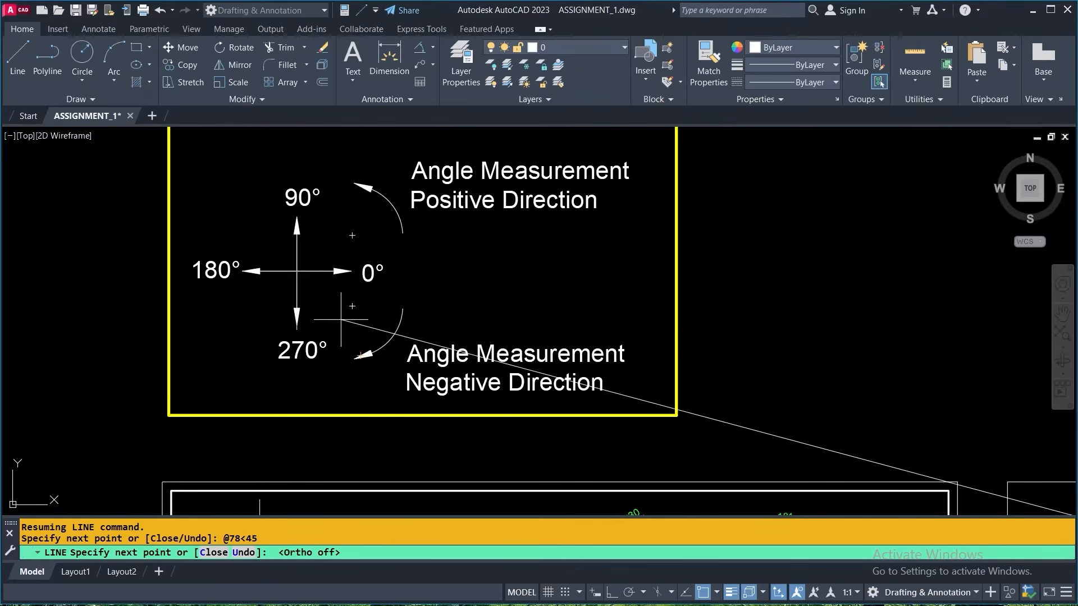
{"action": "scroll", "coordinate": [326, 306], "scroll_direction": "down", "scroll_amount": 6}
{"action": "scroll", "coordinate": [552, 372], "scroll_direction": "up", "scroll_amount": 8}
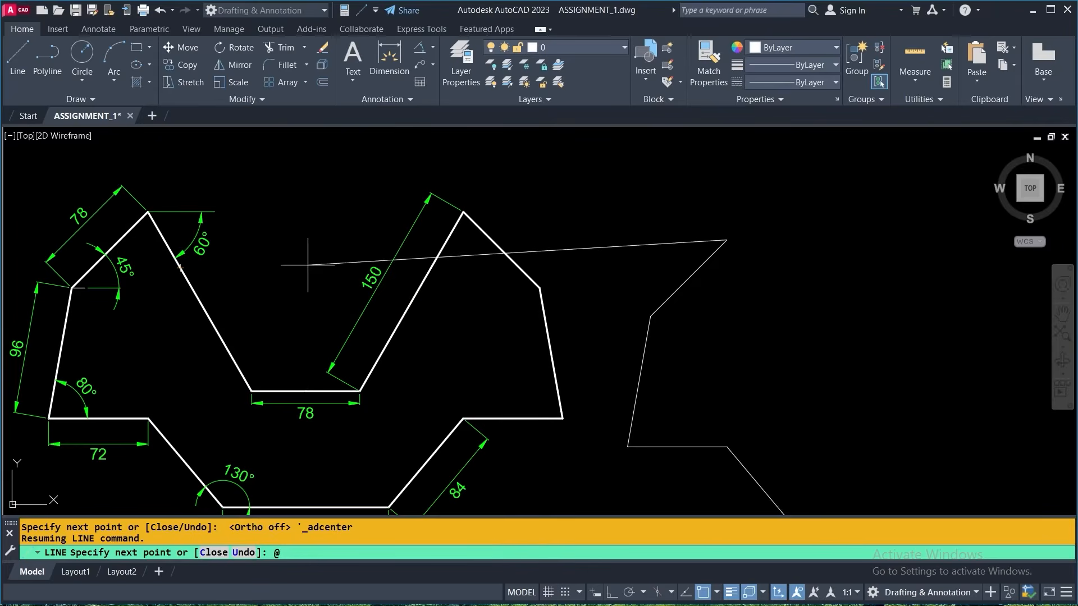
{"action": "type", "text": "150<-60"}
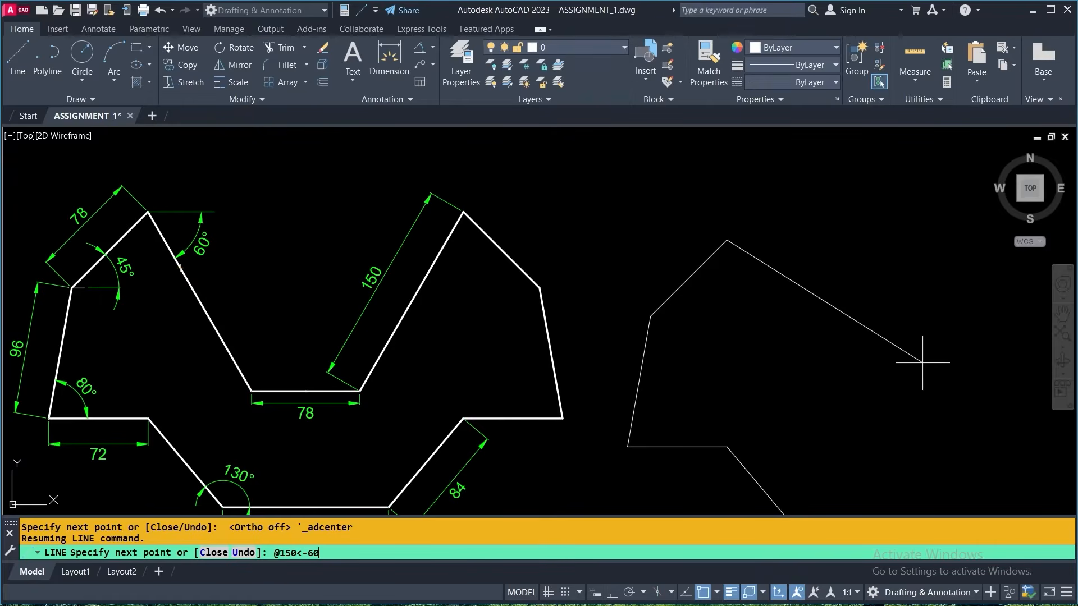
{"action": "key", "text": "Return"}
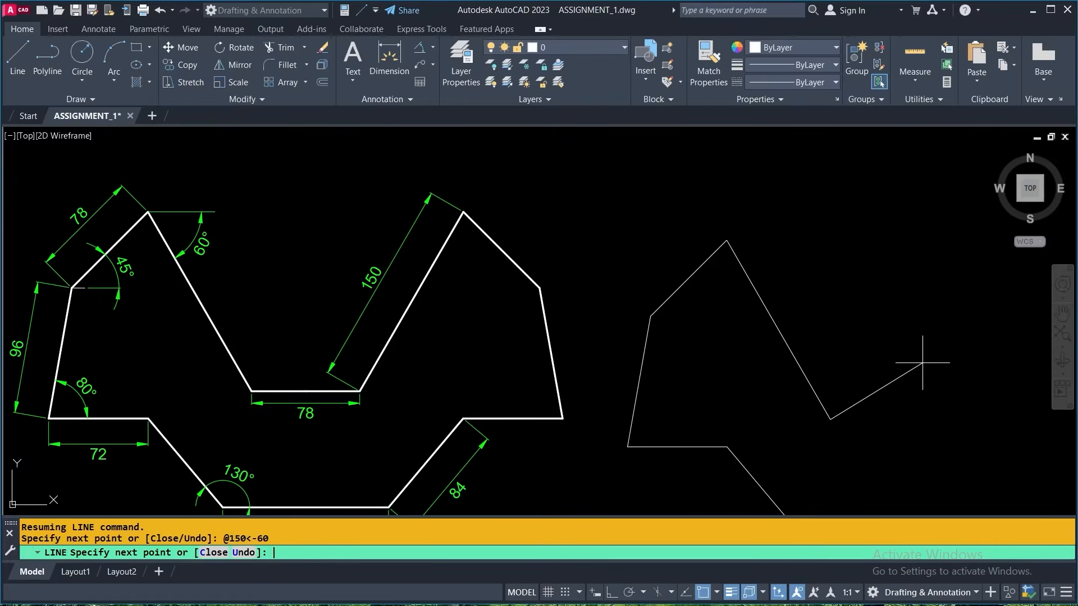
- With Ortho on, add a 78-unit horizontal segment to the right from the slanted line's lower end and end the line
{"action": "scroll", "coordinate": [786, 291], "scroll_direction": "down", "scroll_amount": 4}
{"action": "mouse_move", "coordinate": [775, 293]}
{"action": "middle_mouse_down"}
{"action": "mouse_move", "coordinate": [487, 268]}
{"action": "mouse_move", "coordinate": [623, 315]}
{"action": "mouse_move", "coordinate": [657, 314]}
{"action": "middle_mouse_up"}
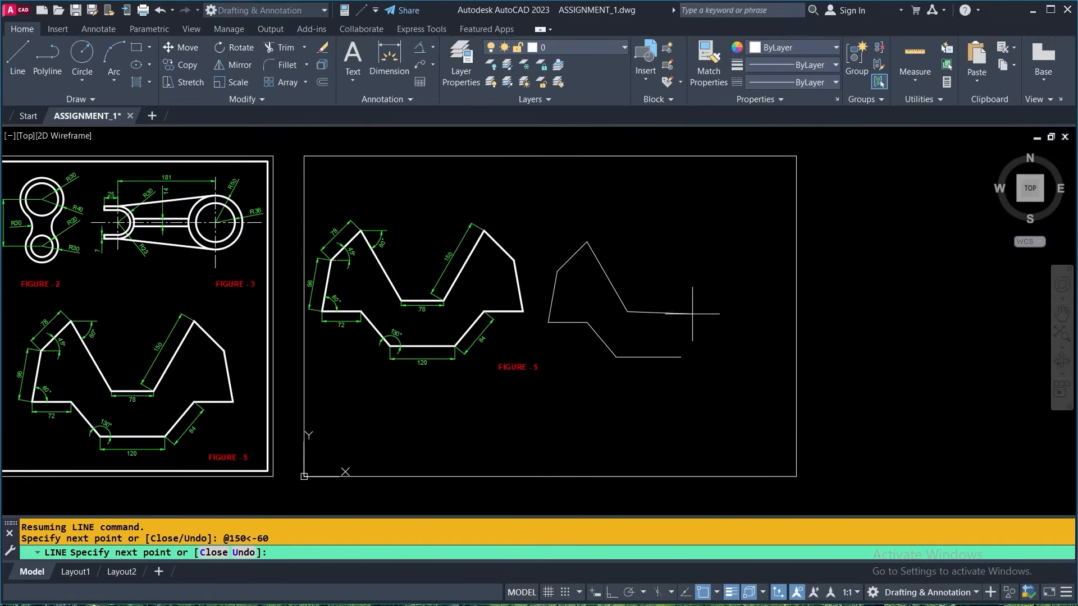
{"action": "scroll", "coordinate": [693, 315], "scroll_direction": "down", "scroll_amount": 4}
{"action": "scroll", "coordinate": [634, 317], "scroll_direction": "up", "scroll_amount": 6}
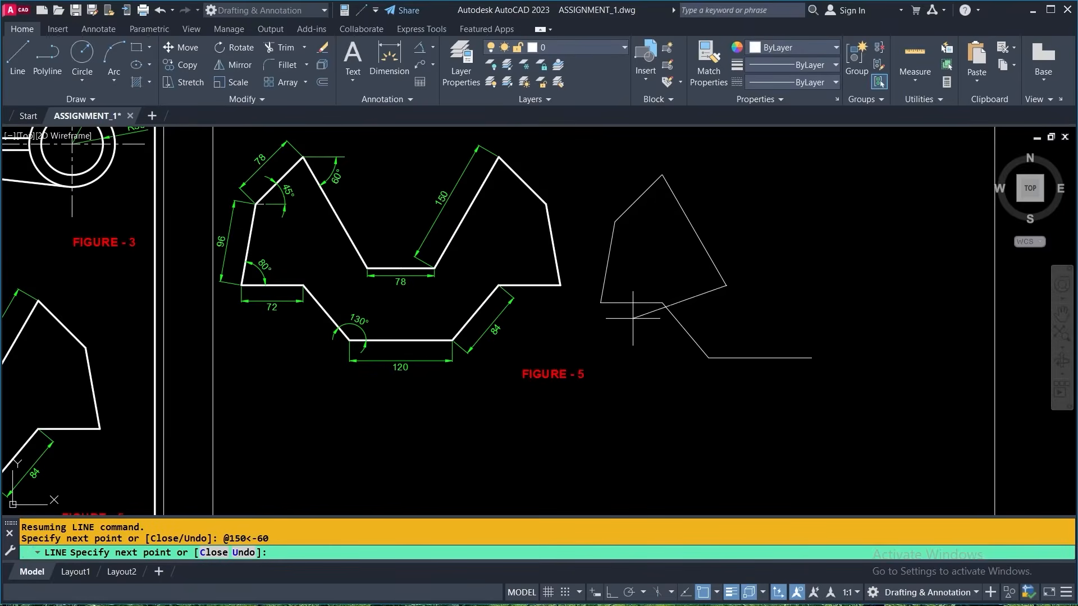
{"action": "scroll", "coordinate": [415, 267], "scroll_direction": "up", "scroll_amount": 4}
{"action": "scroll", "coordinate": [323, 296], "scroll_direction": "down", "scroll_amount": 4}
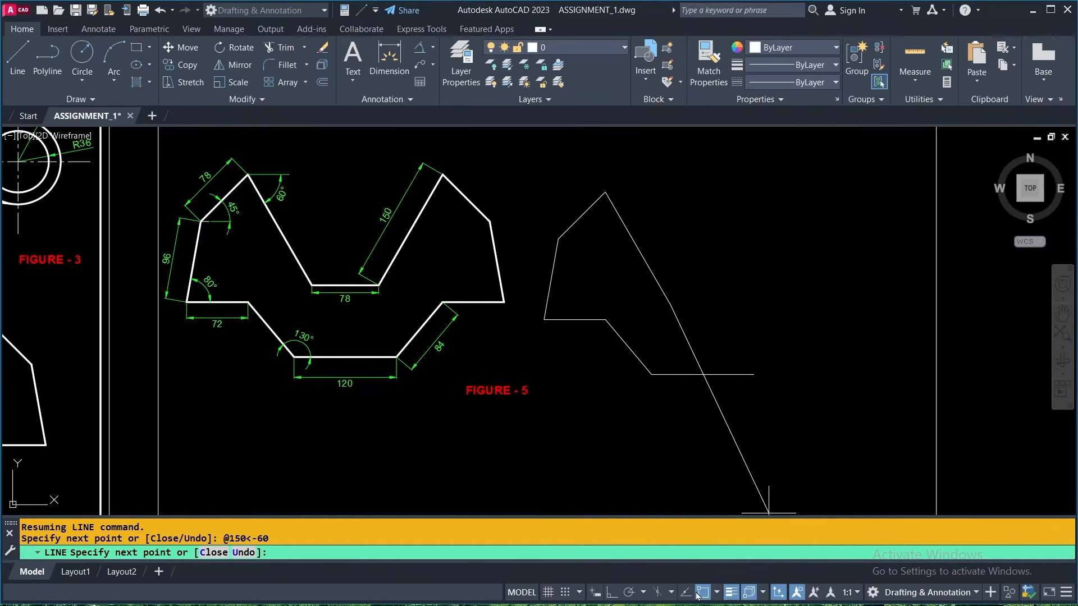
{"action": "left_click", "coordinate": [612, 595]}
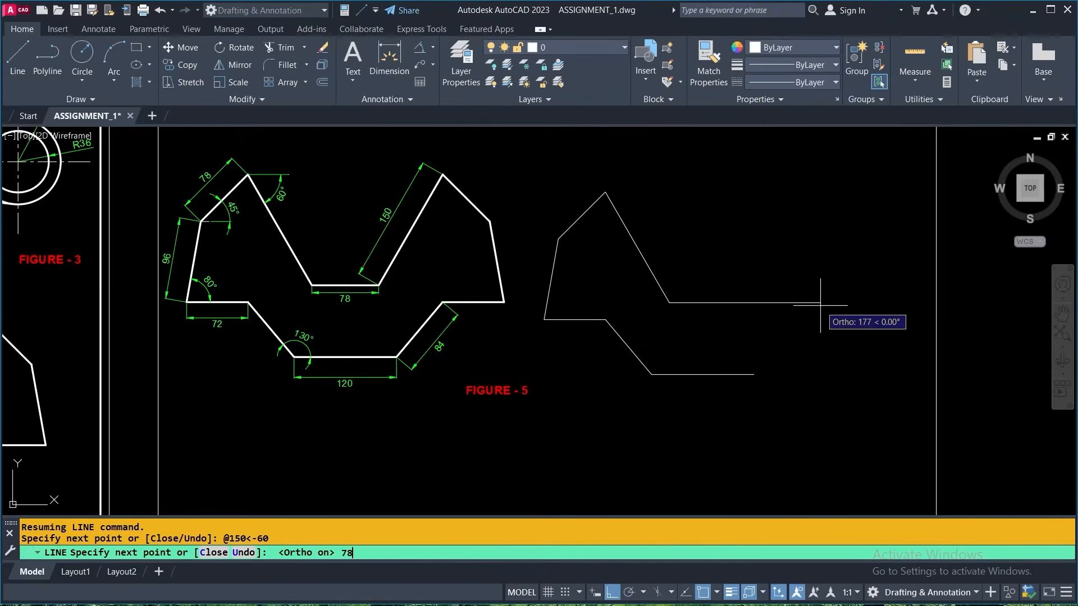
{"action": "key", "text": "Return"}
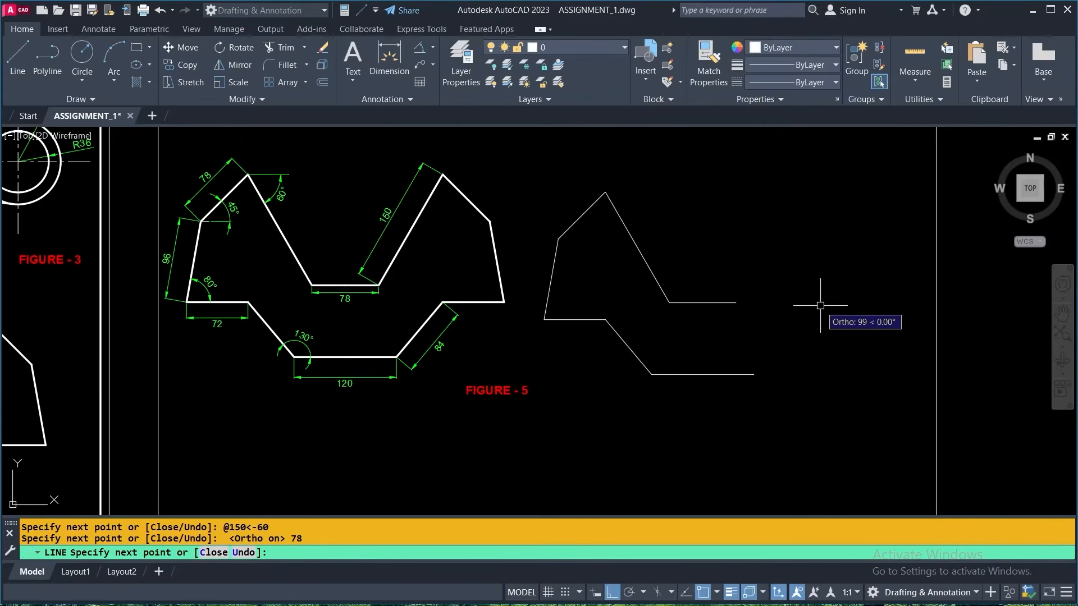
{"action": "key", "text": "Return"}
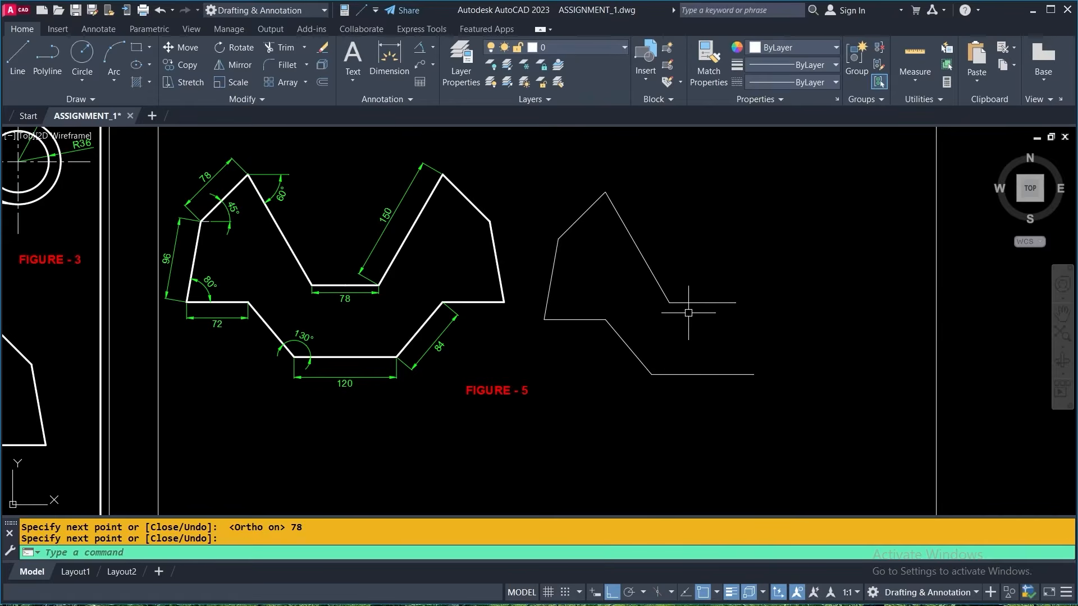
- Mirror the left half of Figure 5's outline about the line through the midpoints of its two horizontal segments, keeping the source objects
{"action": "middle_click_drag", "start_coordinate": [688, 309], "coordinate": [586, 339]}
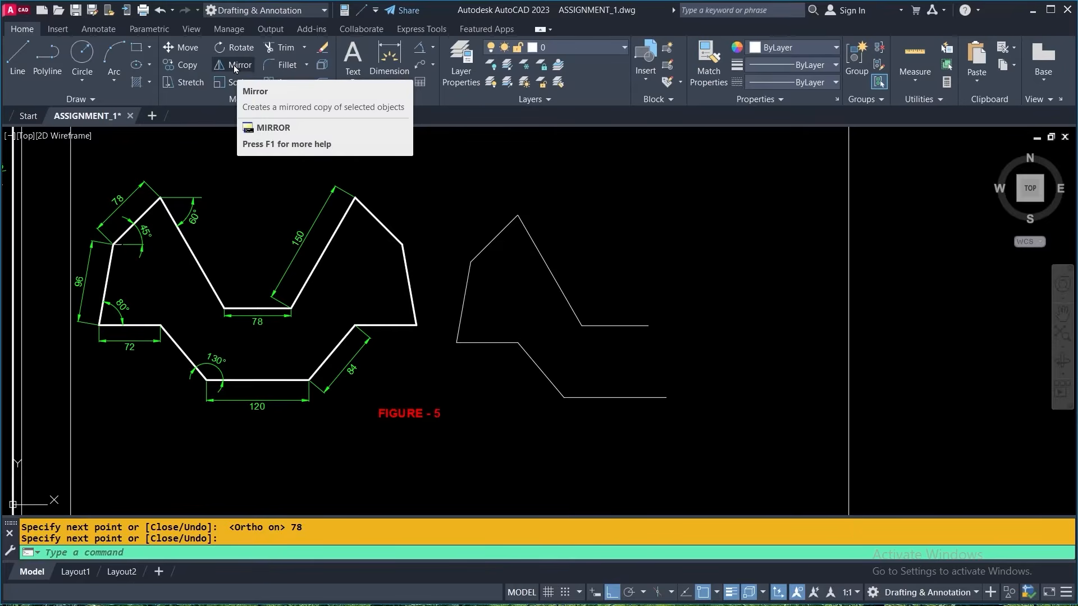
{"action": "left_click", "coordinate": [234, 66]}
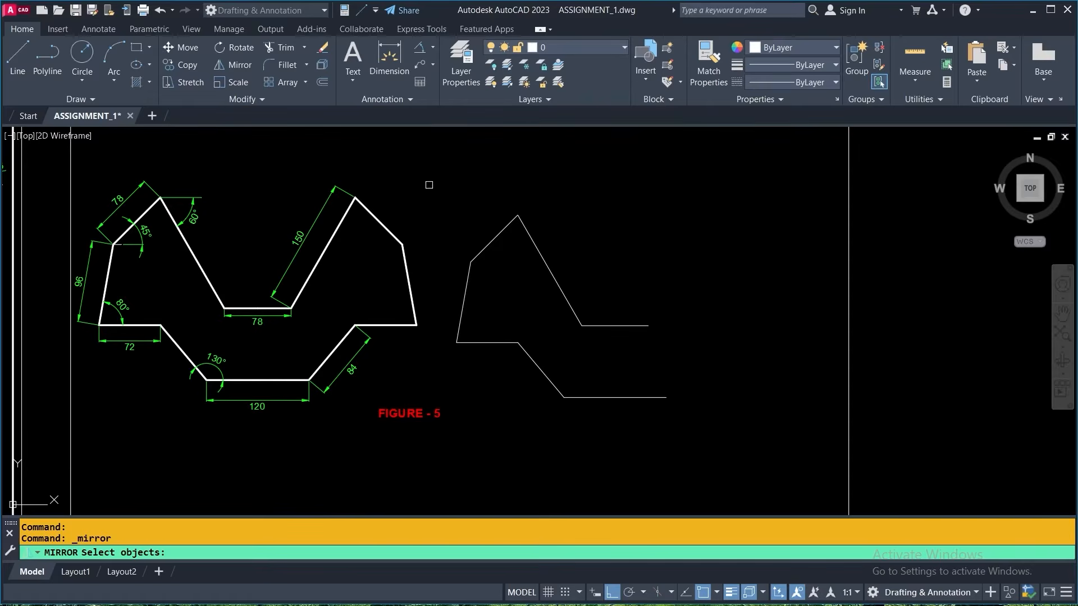
{"action": "left_click", "coordinate": [430, 193]}
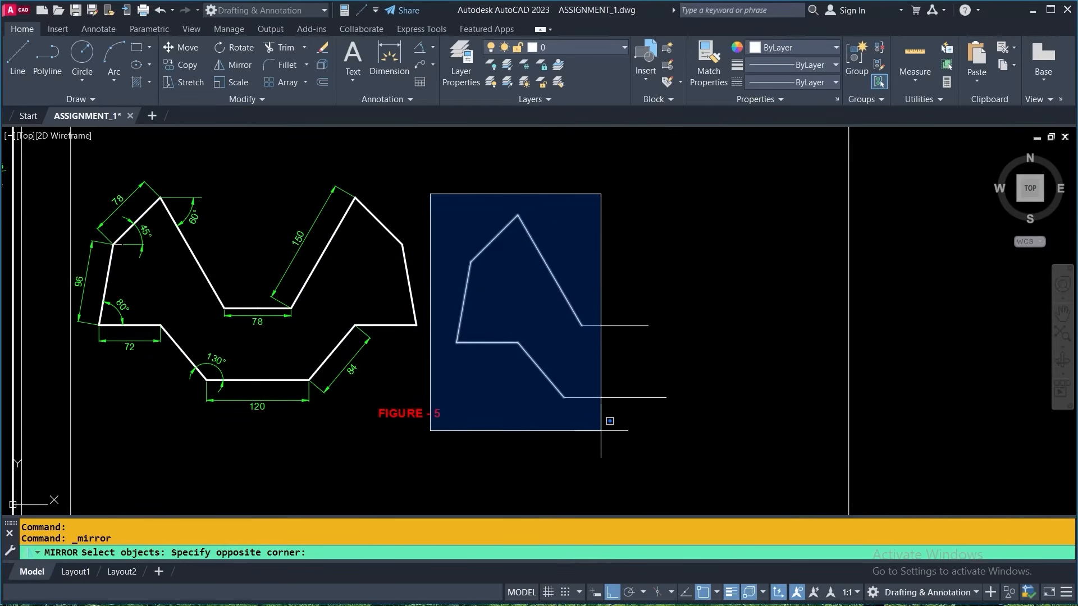
{"action": "left_click", "coordinate": [605, 419]}
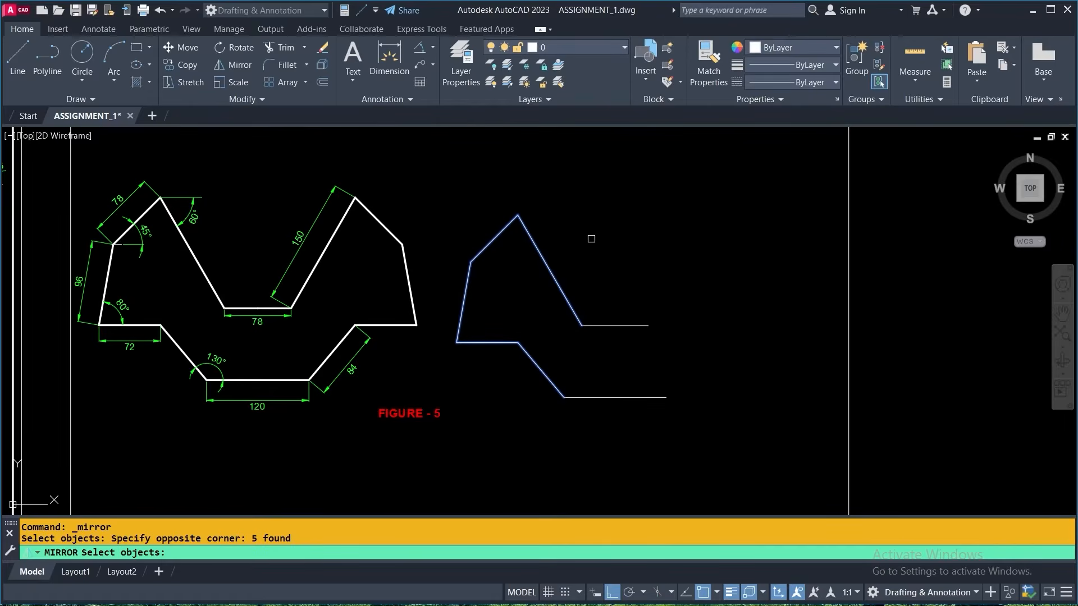
{"action": "key", "text": "Return"}
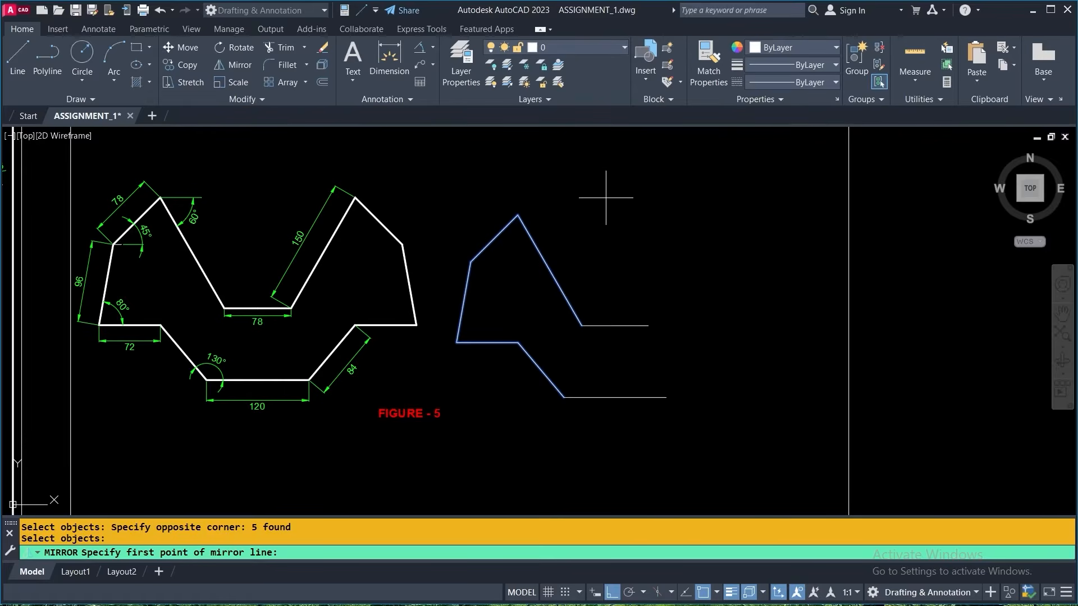
{"action": "left_click", "coordinate": [615, 325]}
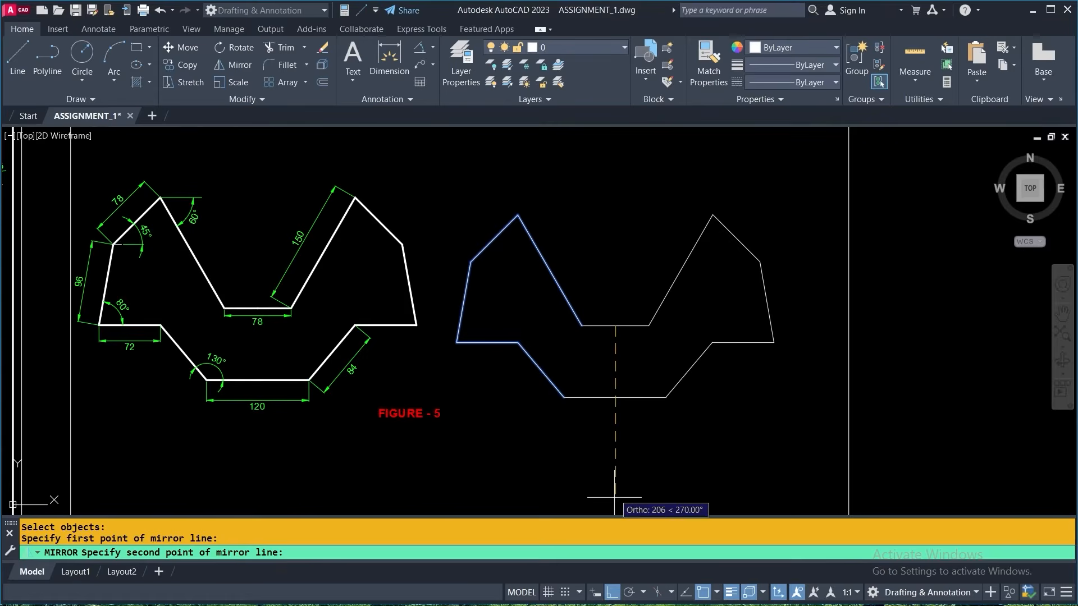
{"action": "left_click", "coordinate": [616, 397]}
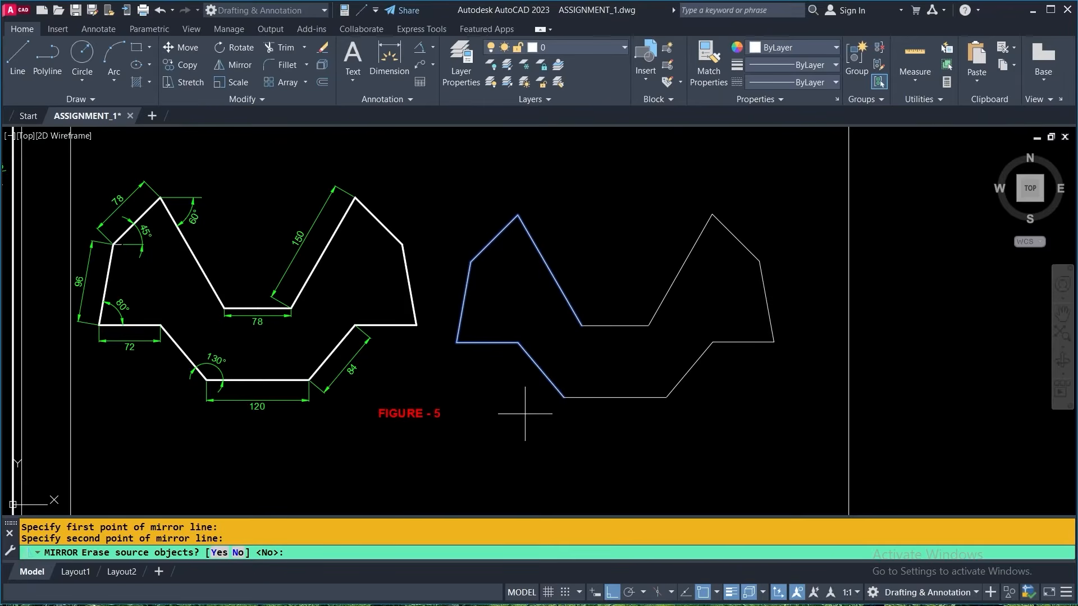
{"action": "left_click", "coordinate": [239, 553]}
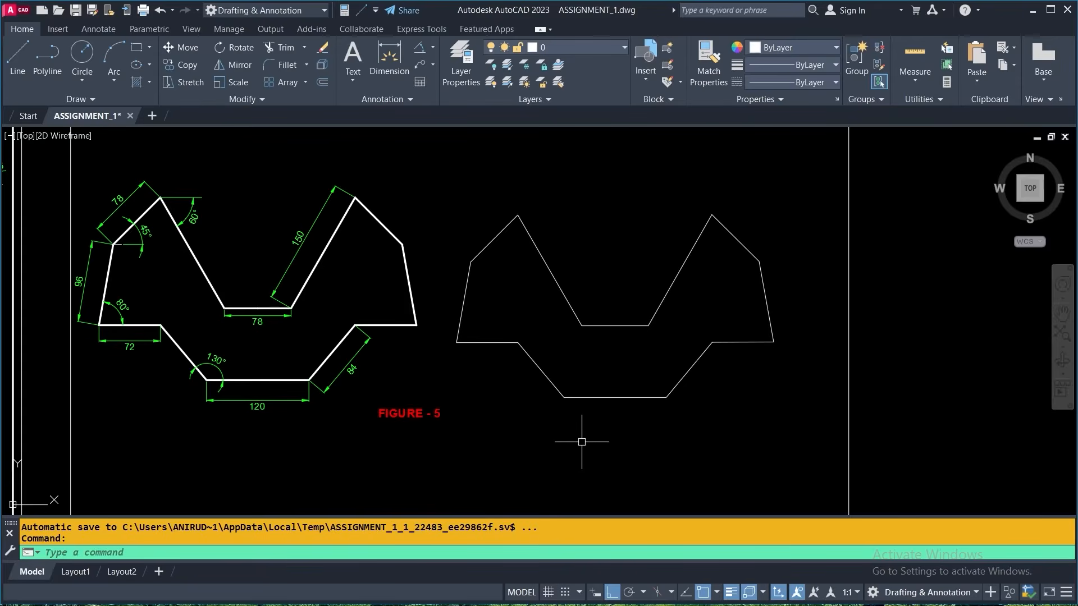
{"action": "left_click", "coordinate": [410, 418]}
{"action": "key", "text": "Escape"}
- Draw a circle of radius 30 in the empty space to the right of Figure 1 using the center and radius method
{"action": "scroll", "coordinate": [517, 397], "scroll_direction": "down", "scroll_amount": 2}
{"action": "mouse_move", "coordinate": [587, 421]}
{"action": "middle_mouse_down"}
{"action": "mouse_move", "coordinate": [673, 385]}
{"action": "mouse_move", "coordinate": [684, 368]}
{"action": "middle_mouse_up"}
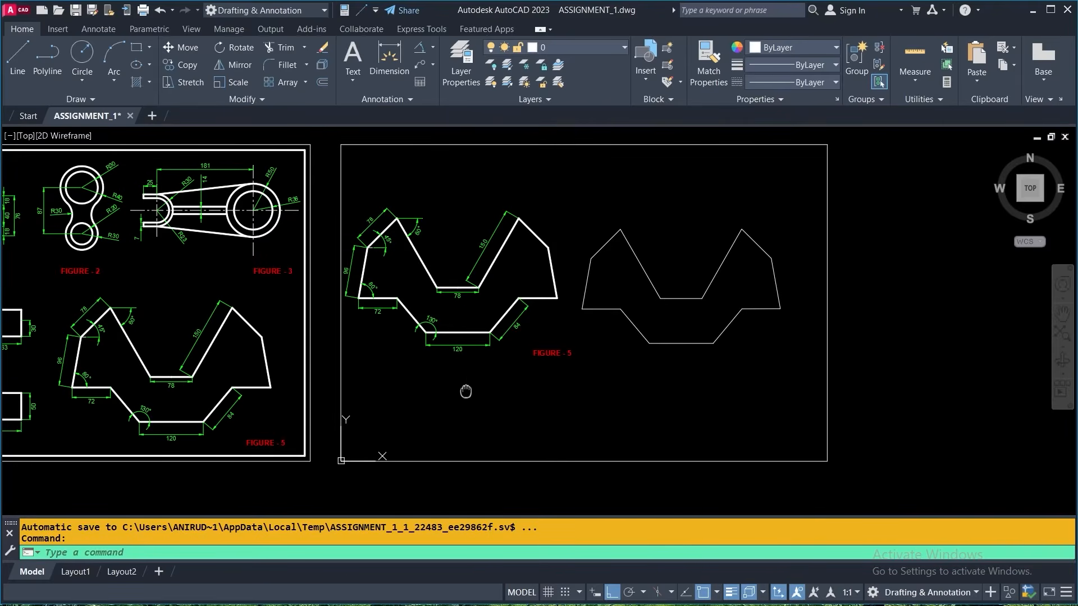
{"action": "middle_click_drag", "start_coordinate": [457, 385], "coordinate": [758, 374]}
{"action": "middle_click_drag", "start_coordinate": [246, 219], "coordinate": [265, 302]}
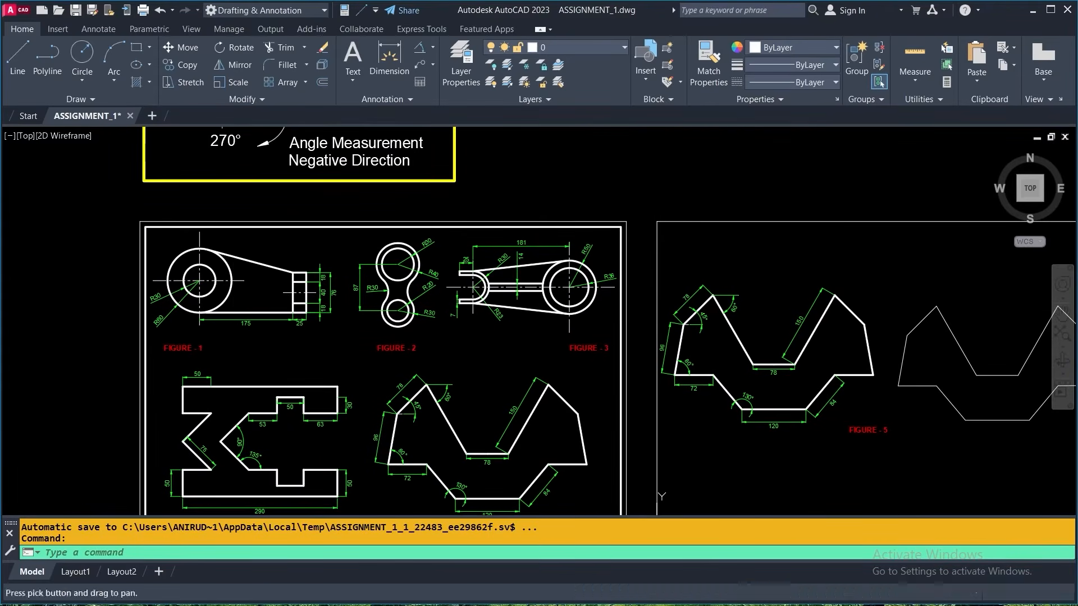
{"action": "scroll", "coordinate": [227, 289], "scroll_direction": "up", "scroll_amount": 2}
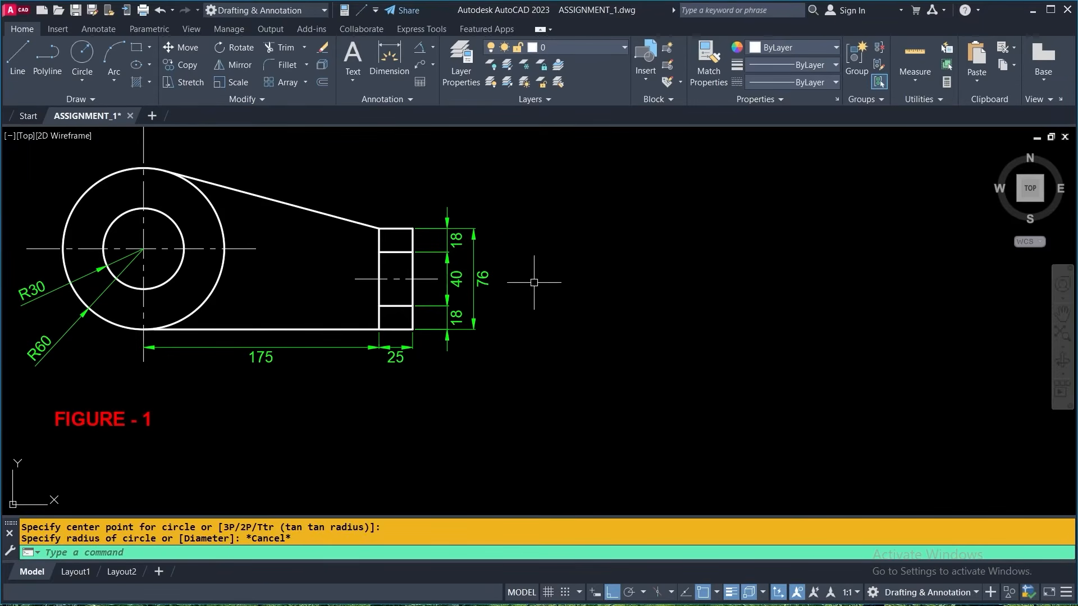
{"action": "left_click", "coordinate": [82, 79]}
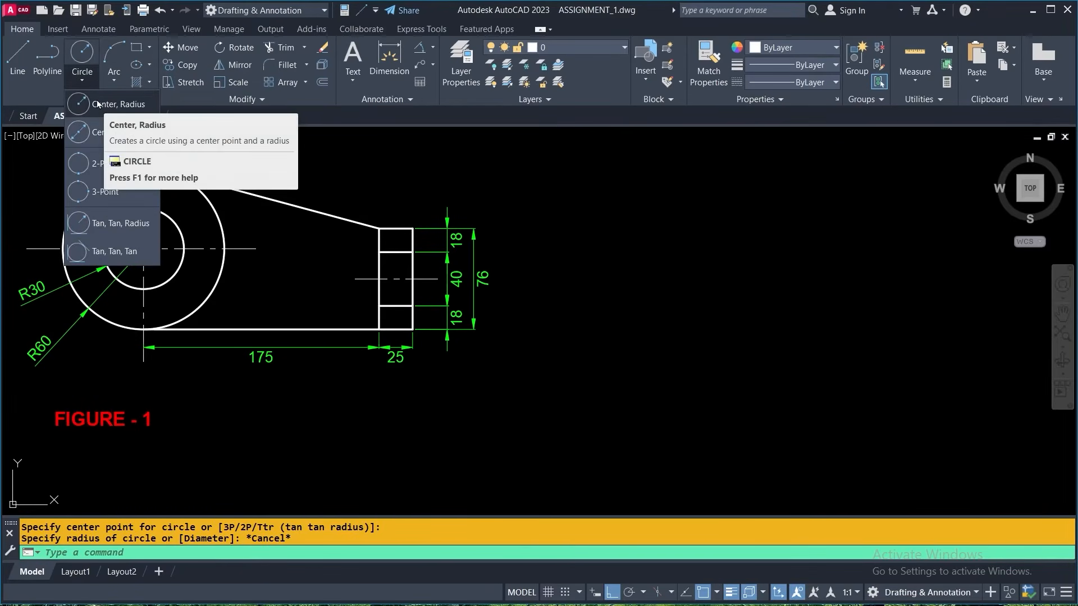
{"action": "left_click", "coordinate": [98, 104]}
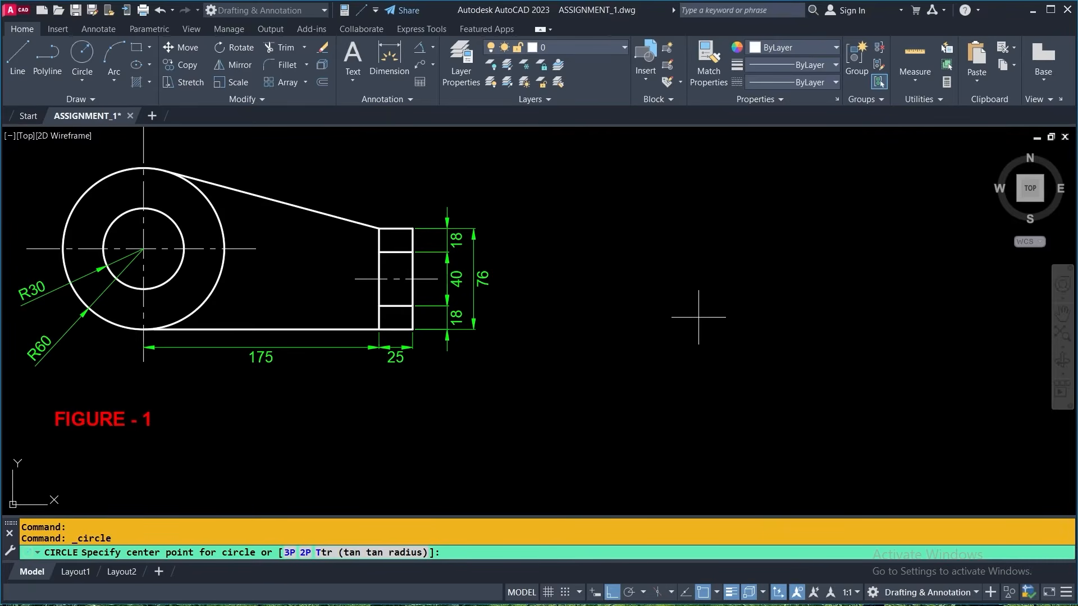
{"action": "left_click", "coordinate": [699, 317]}
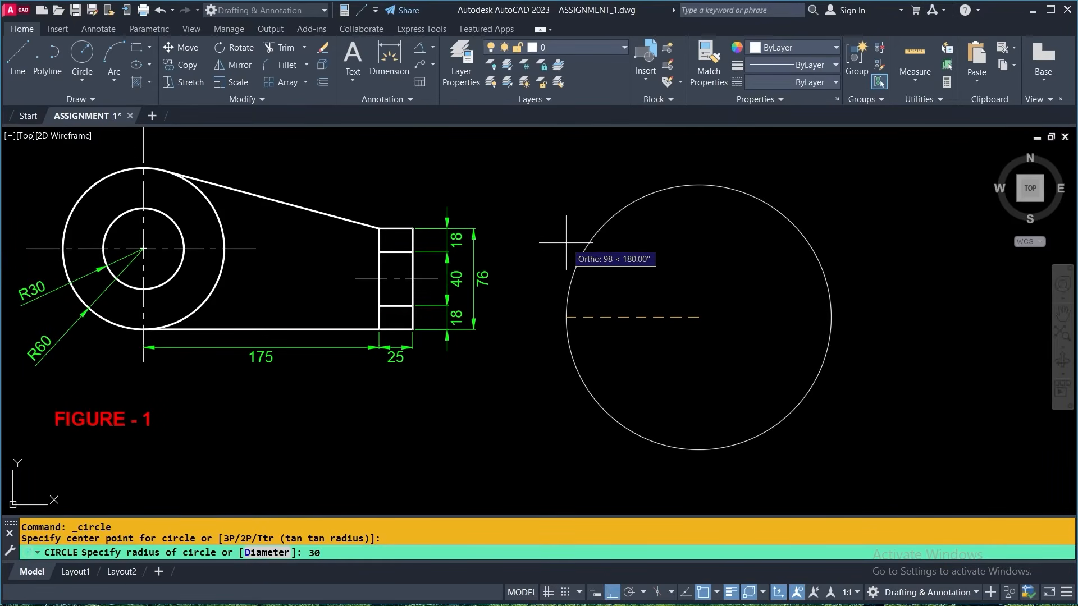
{"action": "key", "text": "Return"}
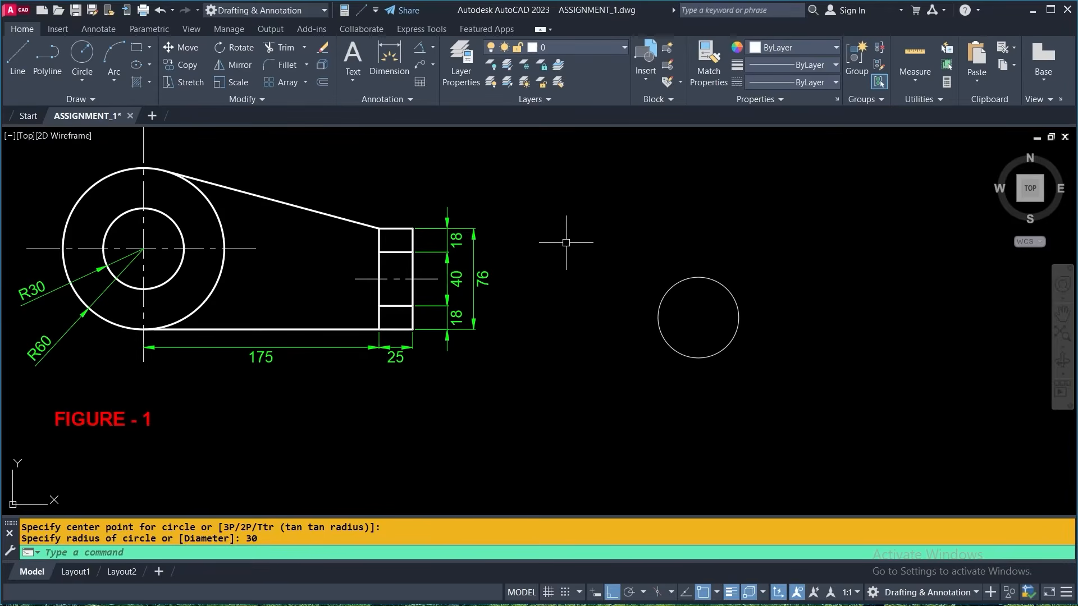
- Draw a concentric circle of radius 60 around the radius 30 circle
{"action": "key", "text": "Return"}
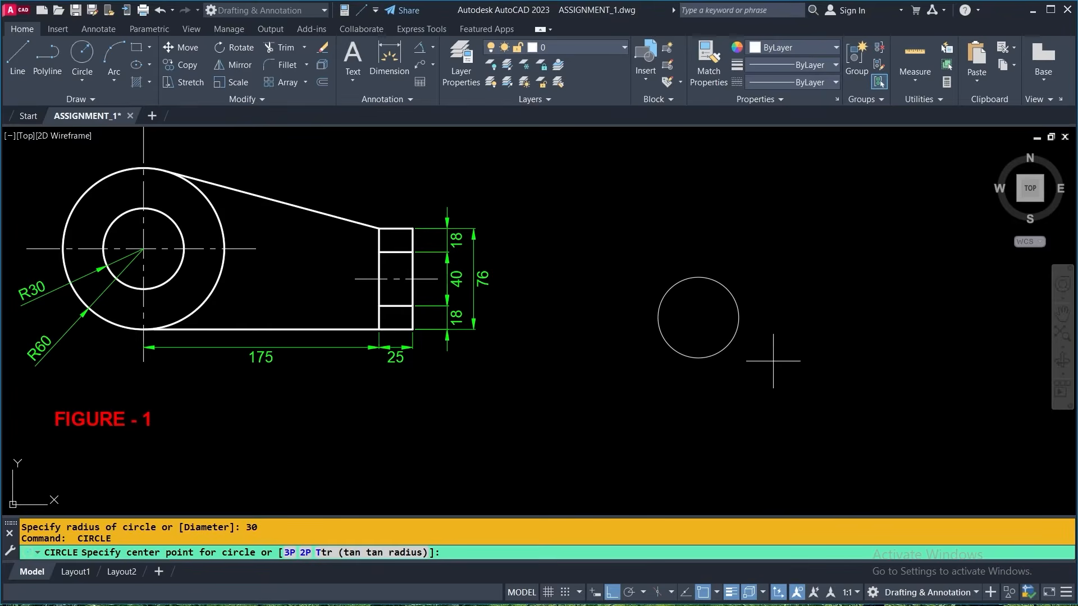
{"action": "mouse_move", "coordinate": [698, 317]}
{"action": "left_click", "coordinate": [717, 593]}
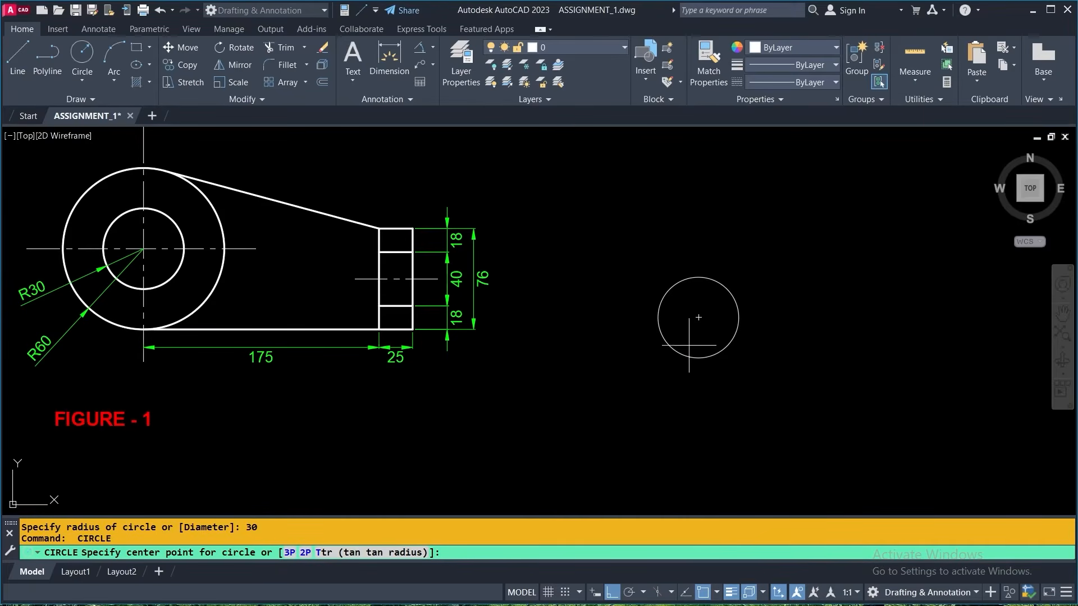
{"action": "left_click", "coordinate": [698, 318]}
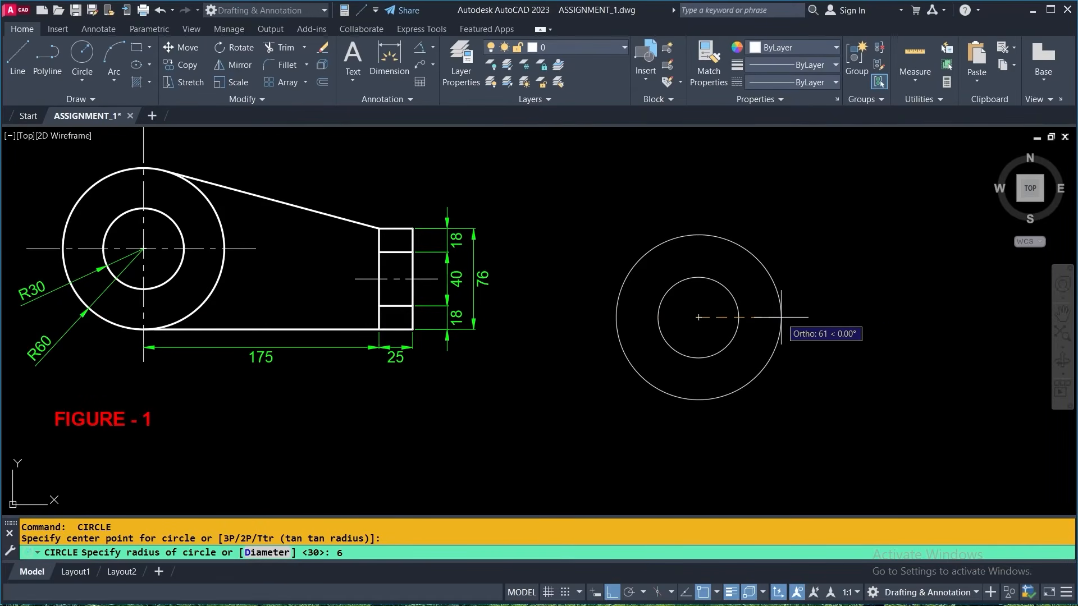
{"action": "key", "text": "Return"}
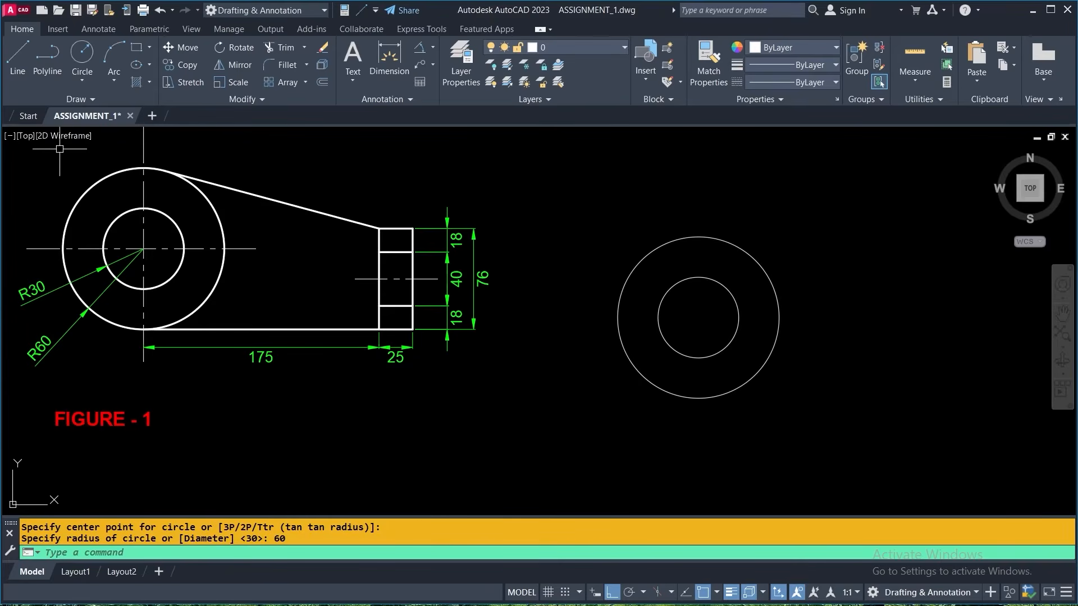
- From the outer circle's bottom quadrant, draw connected lines 175 units right, 76 units up and 25 units right
{"action": "left_click", "coordinate": [18, 59]}
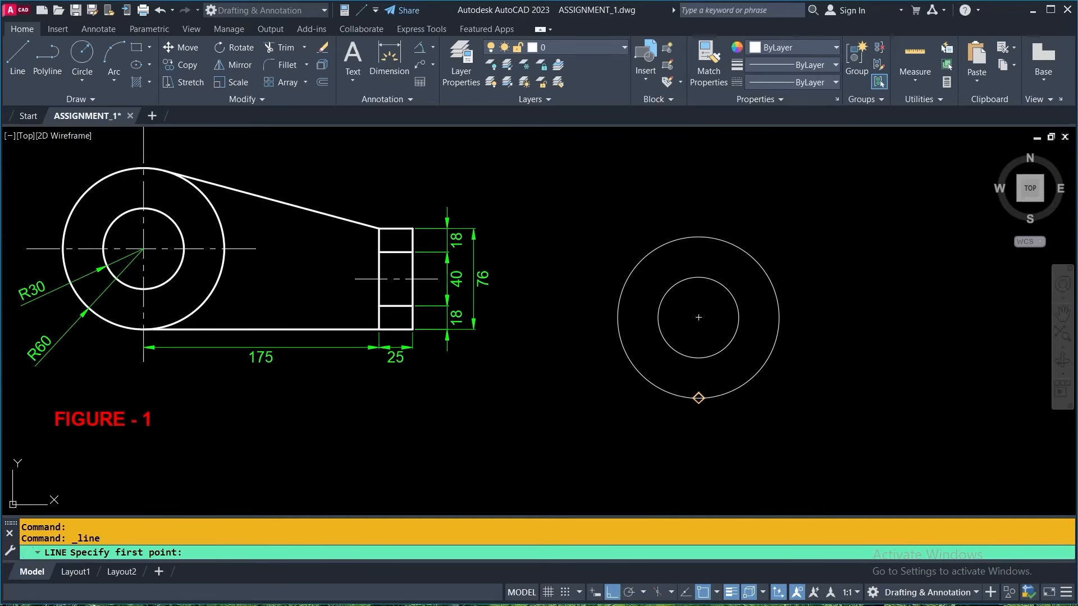
{"action": "left_click", "coordinate": [699, 398]}
{"action": "mouse_move", "coordinate": [873, 387]}
{"action": "middle_mouse_down"}
{"action": "mouse_move", "coordinate": [633, 396]}
{"action": "mouse_move", "coordinate": [780, 381]}
{"action": "middle_mouse_up"}
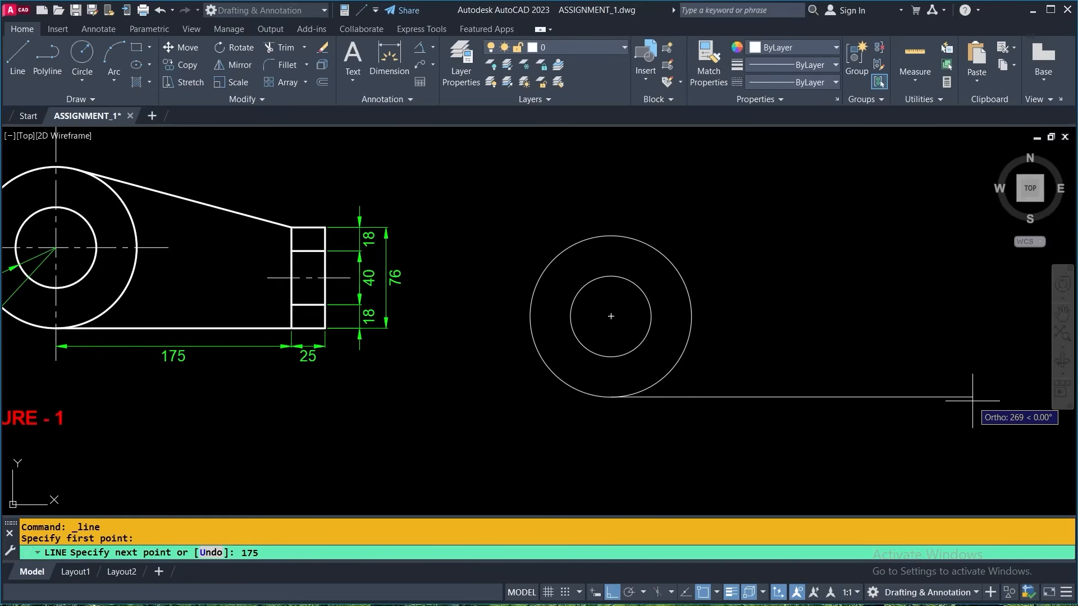
{"action": "key", "text": "Return"}
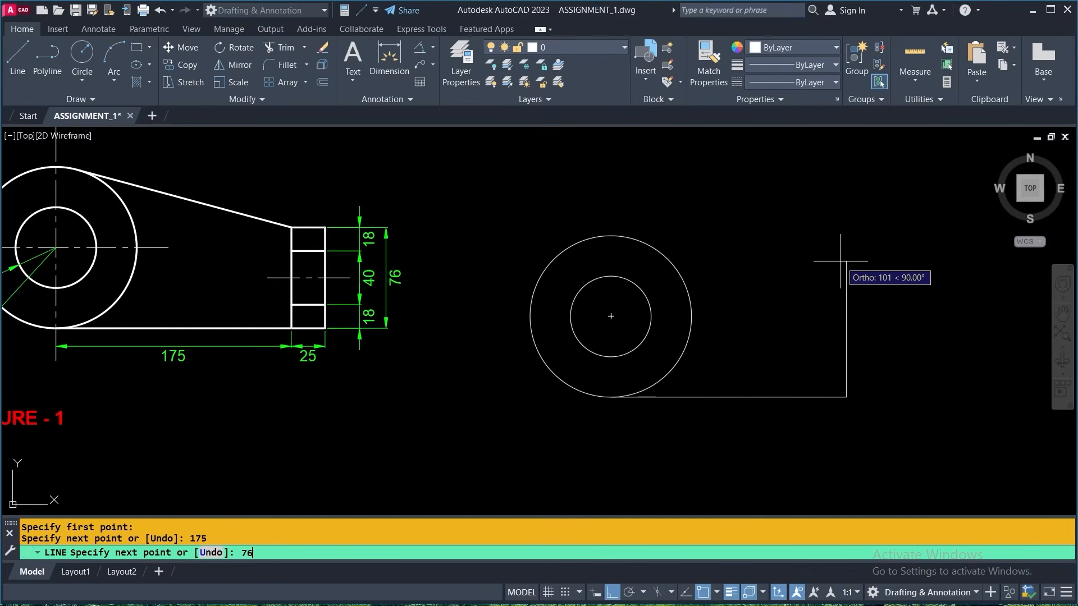
{"action": "key", "text": "Return"}
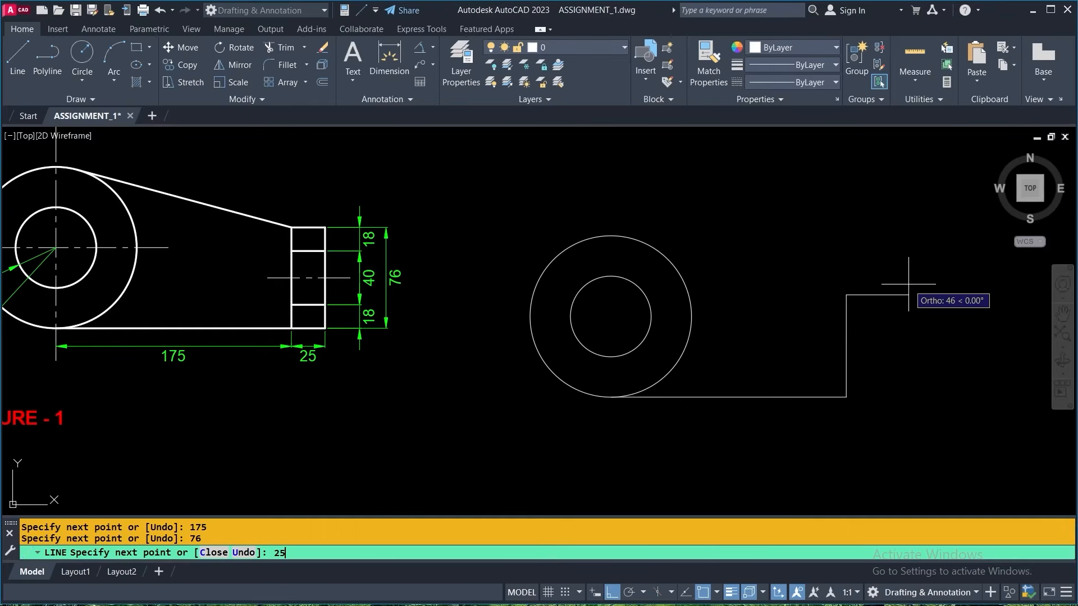
{"action": "type", "text": "25"}
{"action": "key", "text": "Return"}
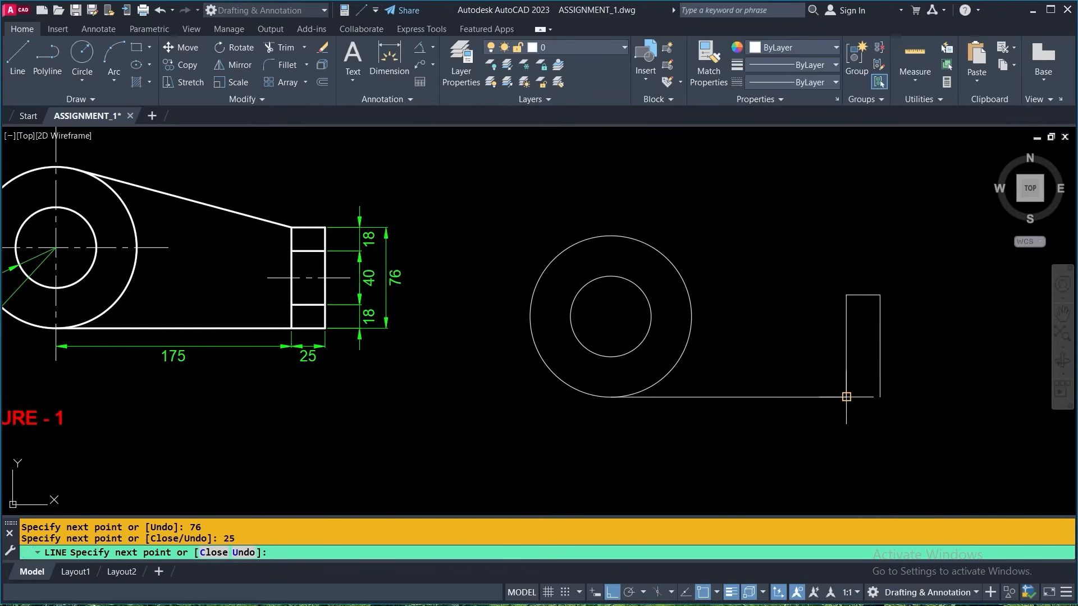
- Turn on Object Snap Tracking and close the rectangle with a line down to base level and one back to its lower-left corner
{"action": "left_click", "coordinate": [685, 590]}
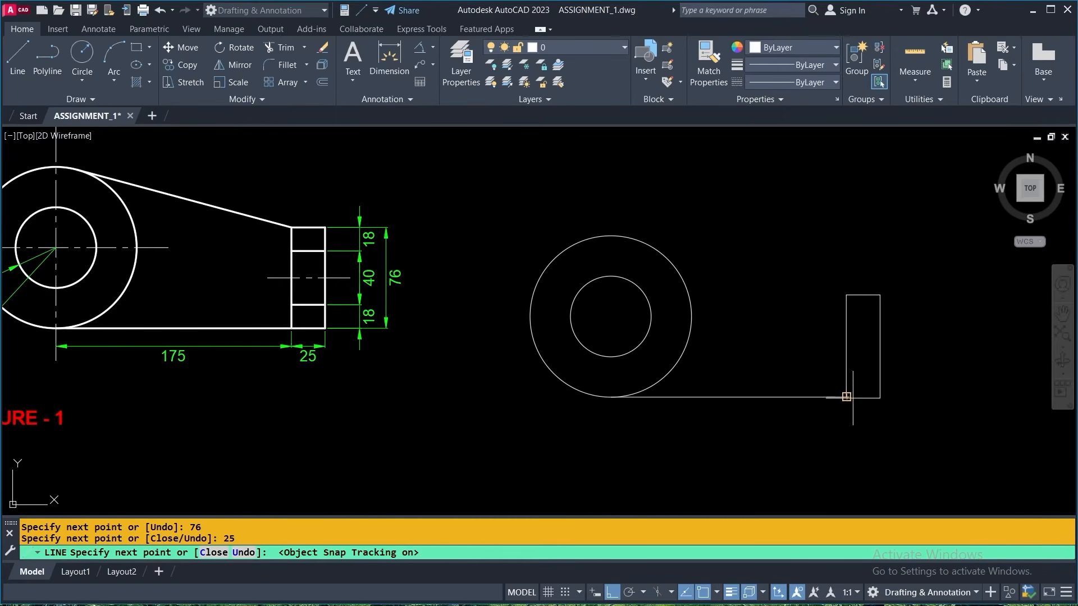
{"action": "scroll", "coordinate": [847, 397], "scroll_direction": "up", "scroll_amount": 4}
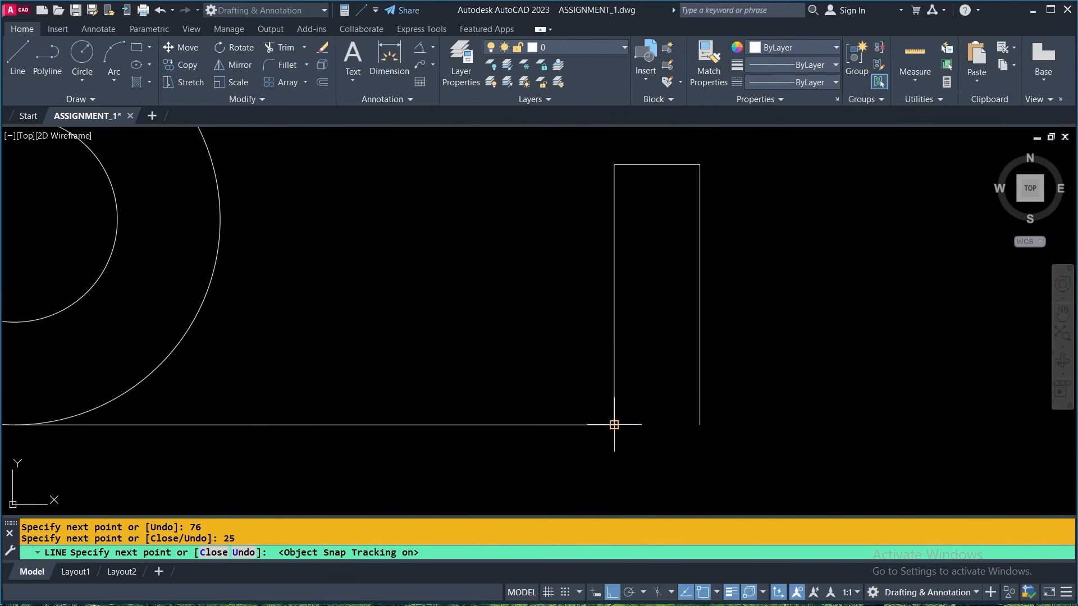
{"action": "left_click", "coordinate": [700, 425]}
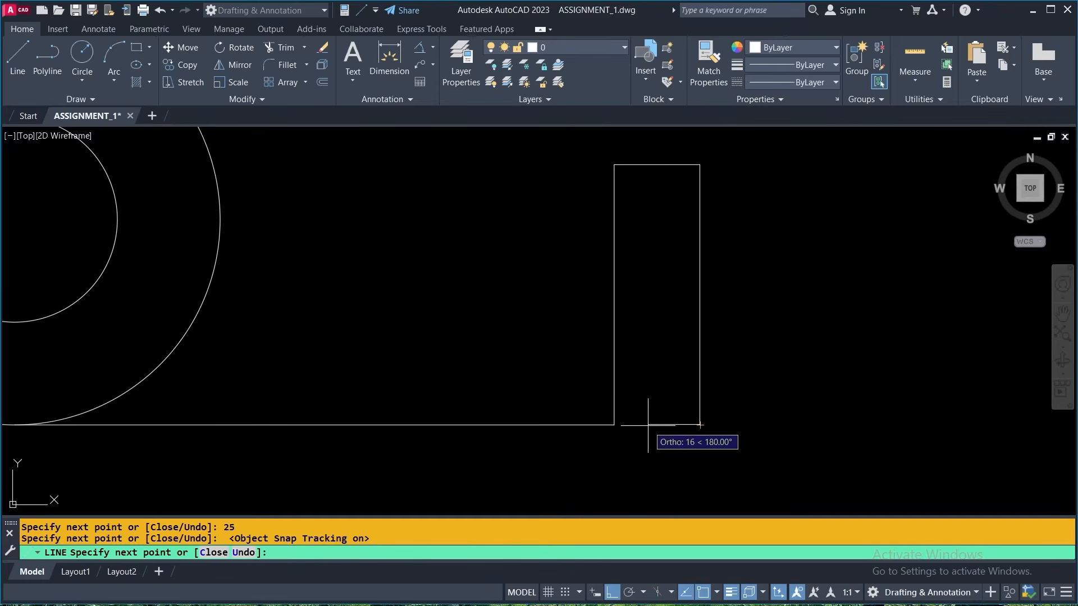
{"action": "left_click", "coordinate": [614, 425]}
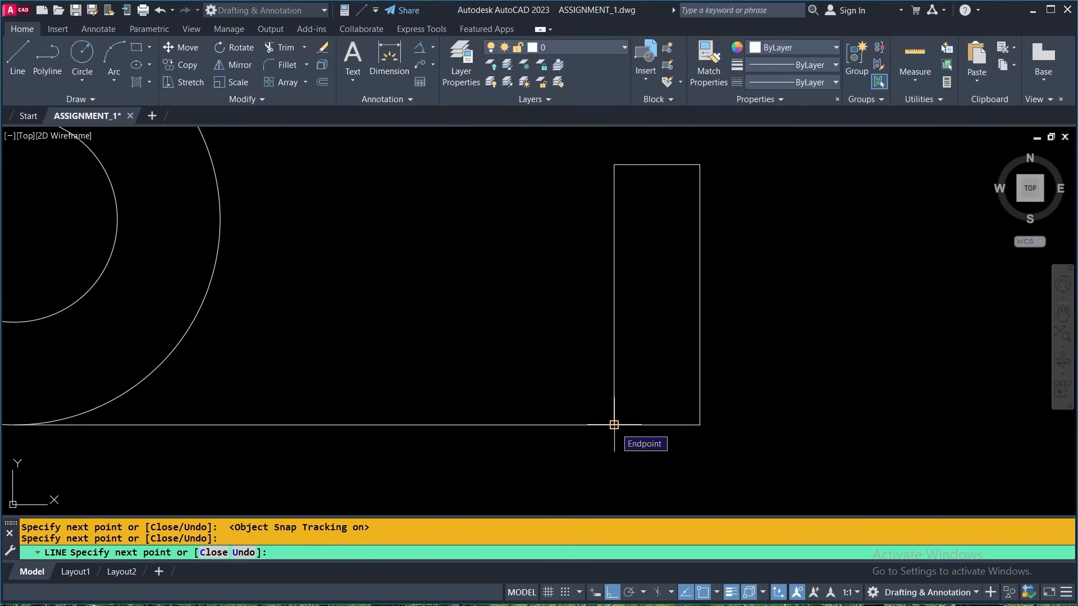
{"action": "key", "text": "Escape"}
{"action": "scroll", "coordinate": [673, 455], "scroll_direction": "down", "scroll_amount": 2}
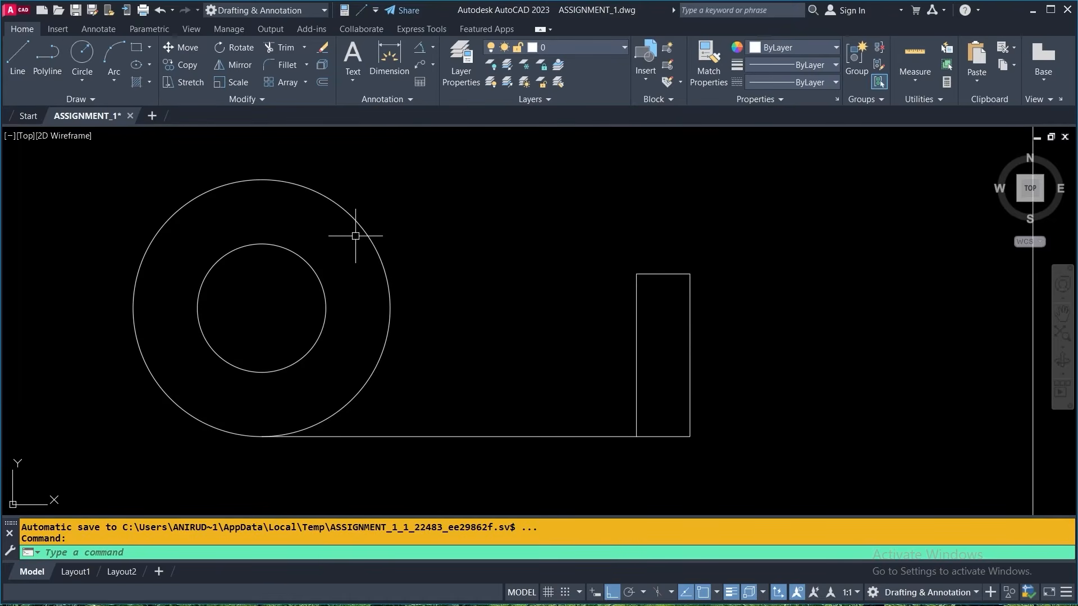
- Draw a sloped line from the rectangle's upper-left corner to the outer circle with Ortho off, using a one-time Tangent snap
{"action": "key", "text": "Return"}
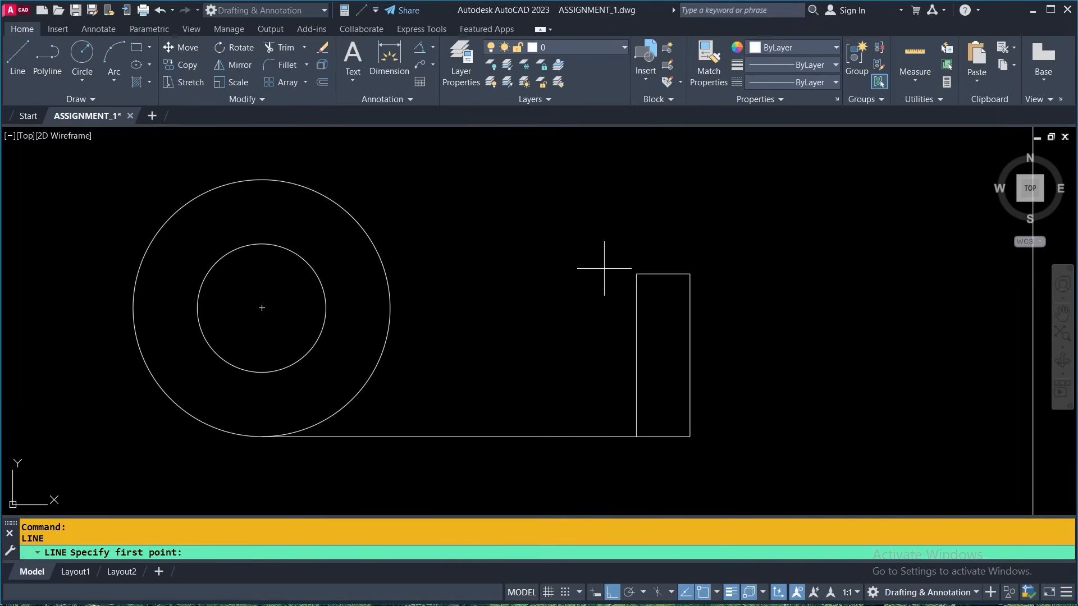
{"action": "left_click", "coordinate": [636, 274]}
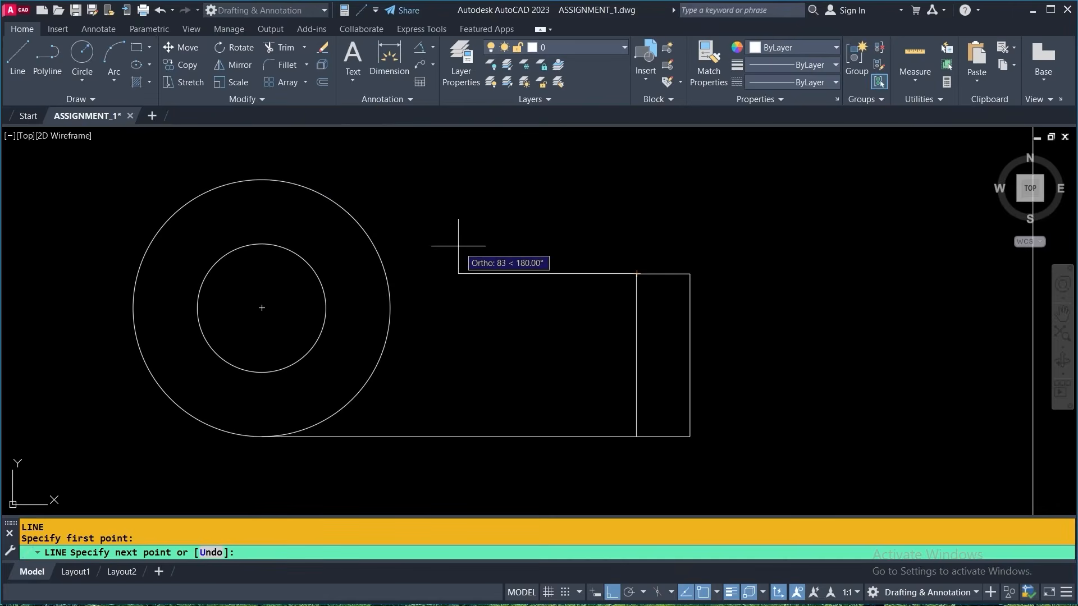
{"action": "scroll", "coordinate": [458, 246], "scroll_direction": "down", "scroll_amount": 4}
{"action": "middle_click_drag", "start_coordinate": [238, 207], "coordinate": [494, 260]}
{"action": "scroll", "coordinate": [330, 232], "scroll_direction": "up", "scroll_amount": 4}
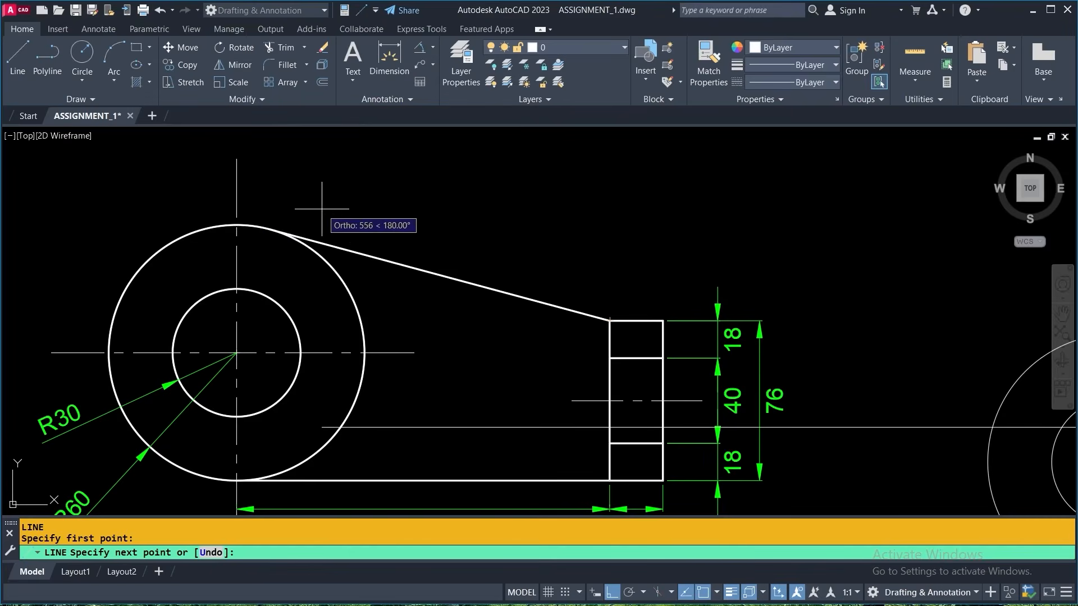
{"action": "scroll", "coordinate": [321, 208], "scroll_direction": "down", "scroll_amount": 3}
{"action": "middle_click_drag", "start_coordinate": [693, 212], "coordinate": [344, 270]}
{"action": "scroll", "coordinate": [464, 263], "scroll_direction": "up", "scroll_amount": 1}
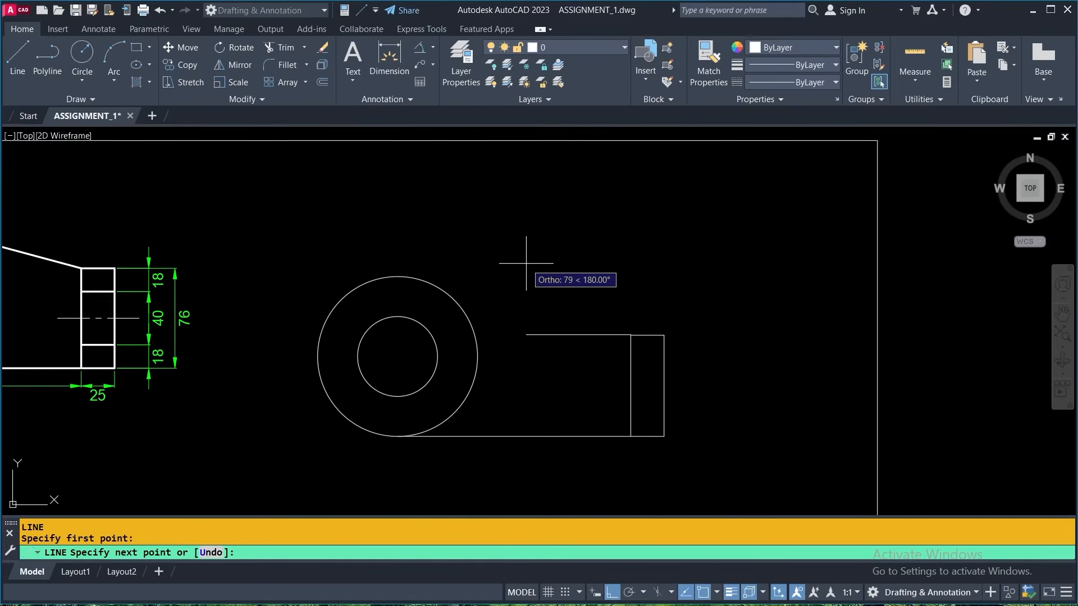
{"action": "left_click", "coordinate": [612, 593]}
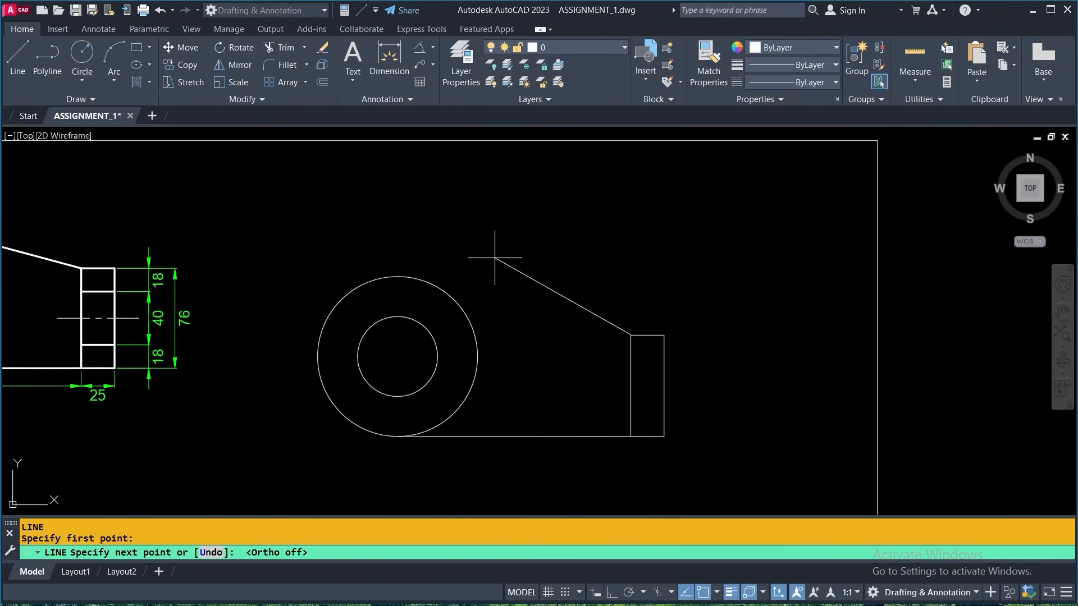
{"action": "key", "text": "F8"}
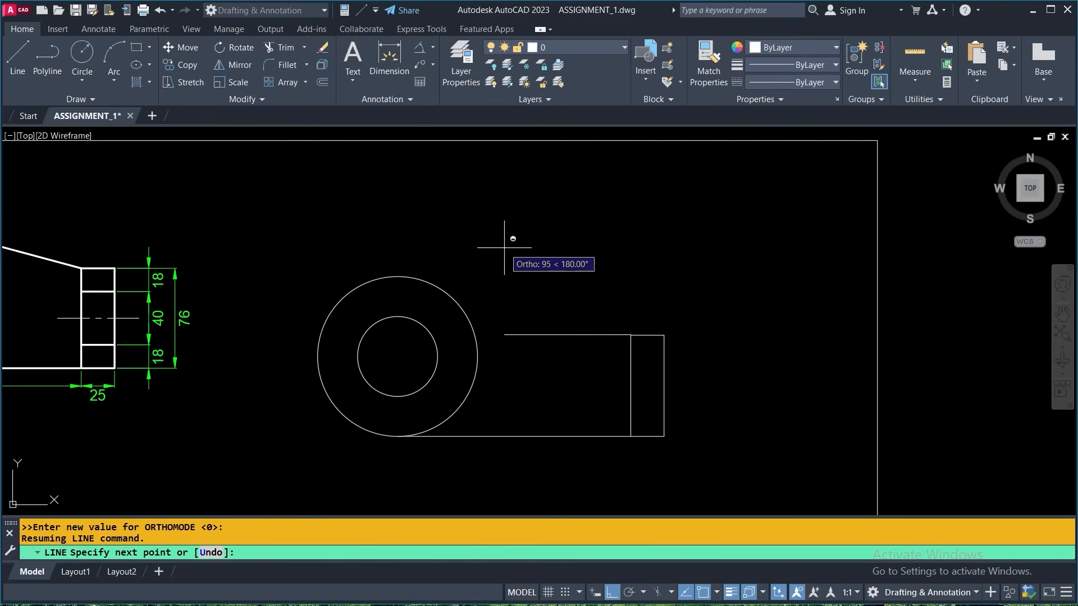
{"action": "right_click", "coordinate": [504, 247], "text": "shift"}
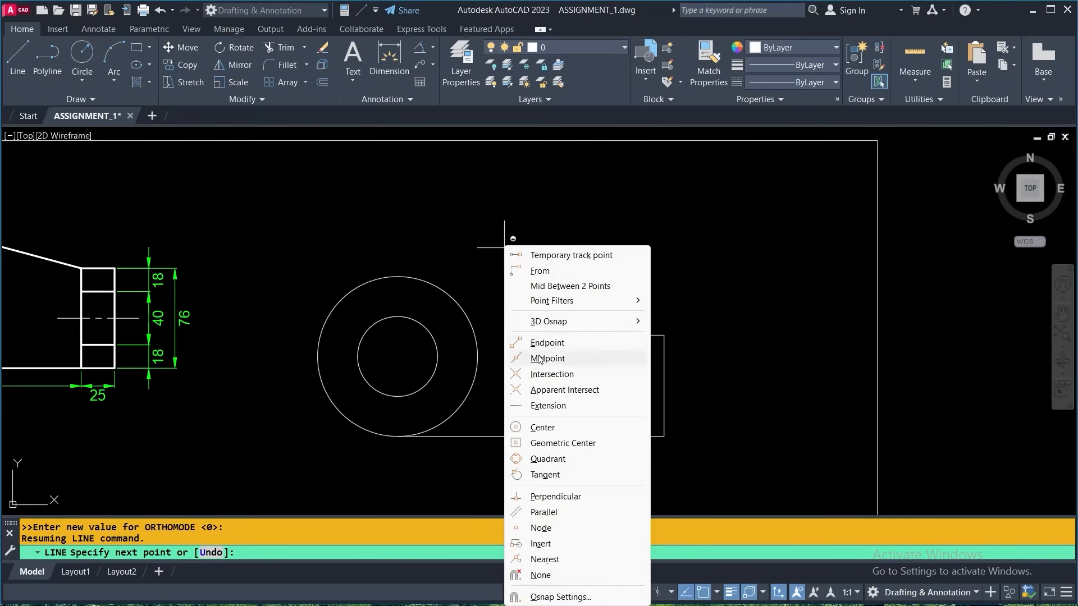
{"action": "left_click", "coordinate": [546, 475]}
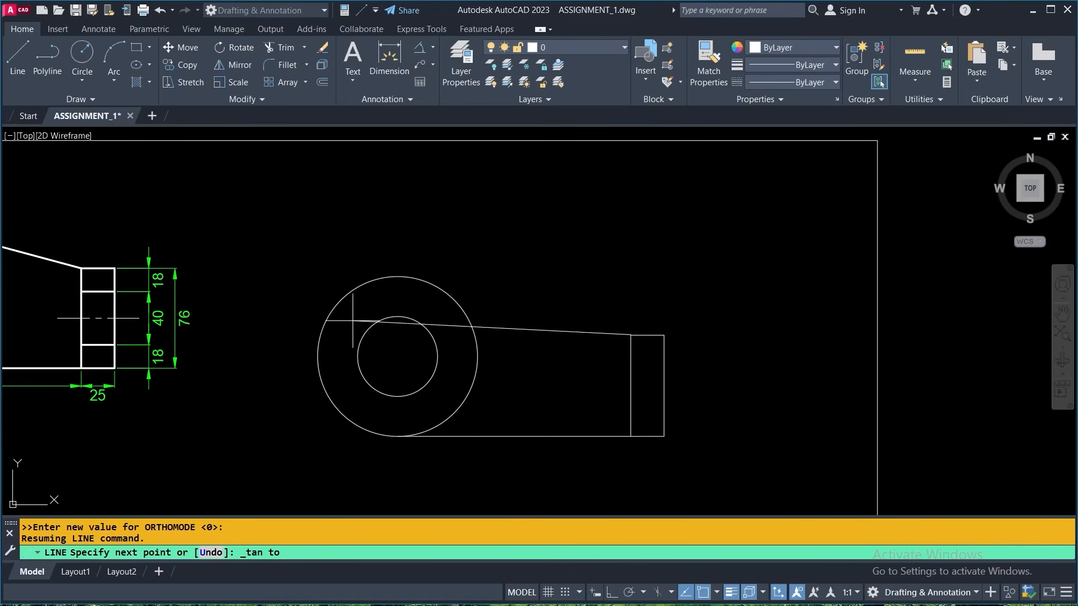
{"action": "left_click", "coordinate": [417, 279]}
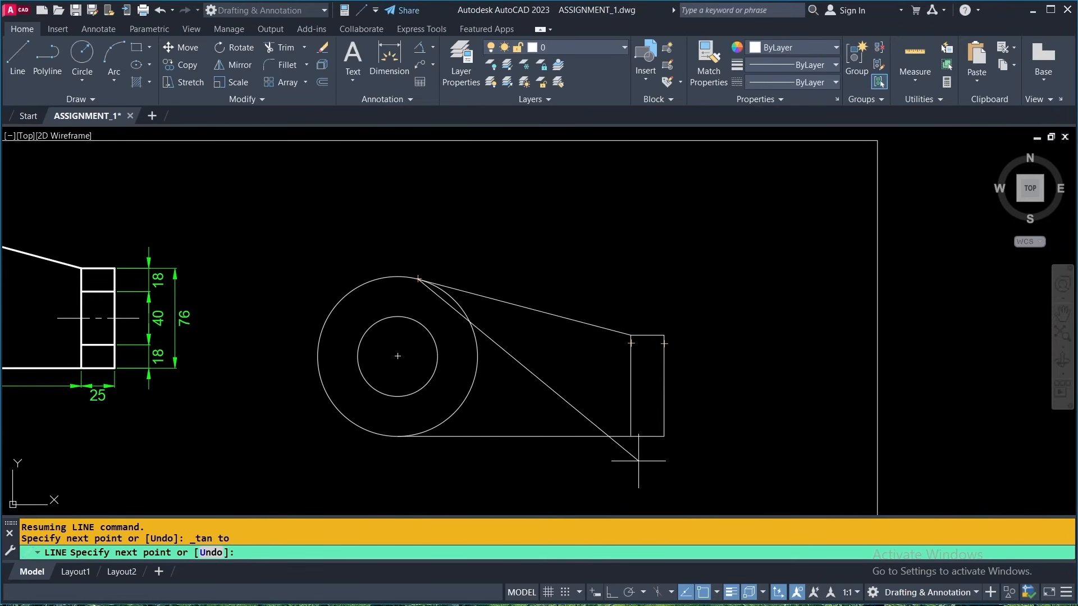
{"action": "key", "text": "Return"}
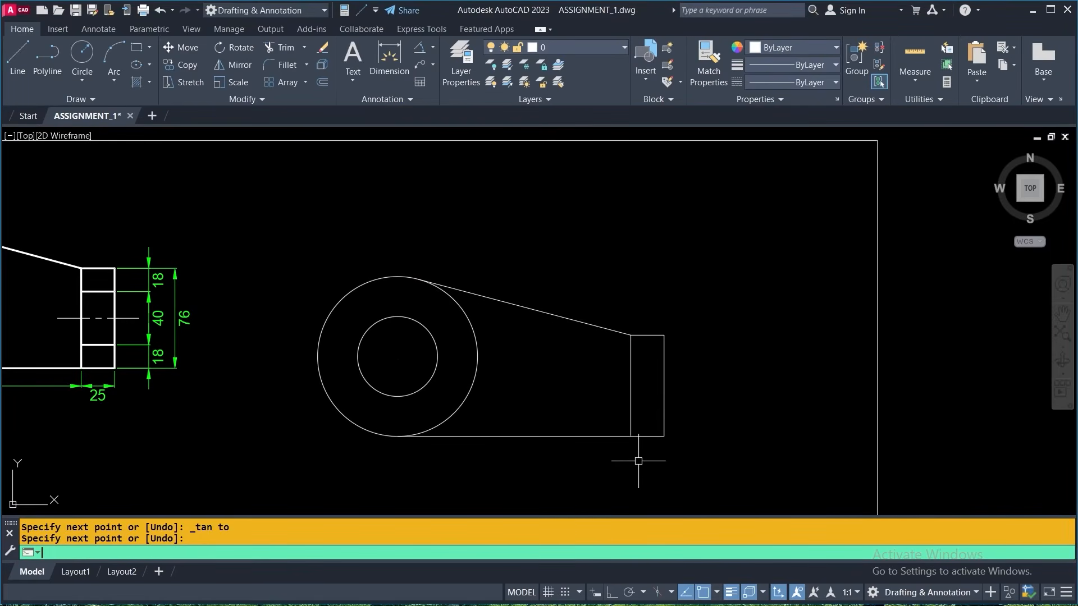
- Erase the sloped line and redraw it from the rectangle's upper-left corner to the outer circle with the Tangent snap override
{"action": "left_click", "coordinate": [557, 315]}
{"action": "key", "text": "Delete"}
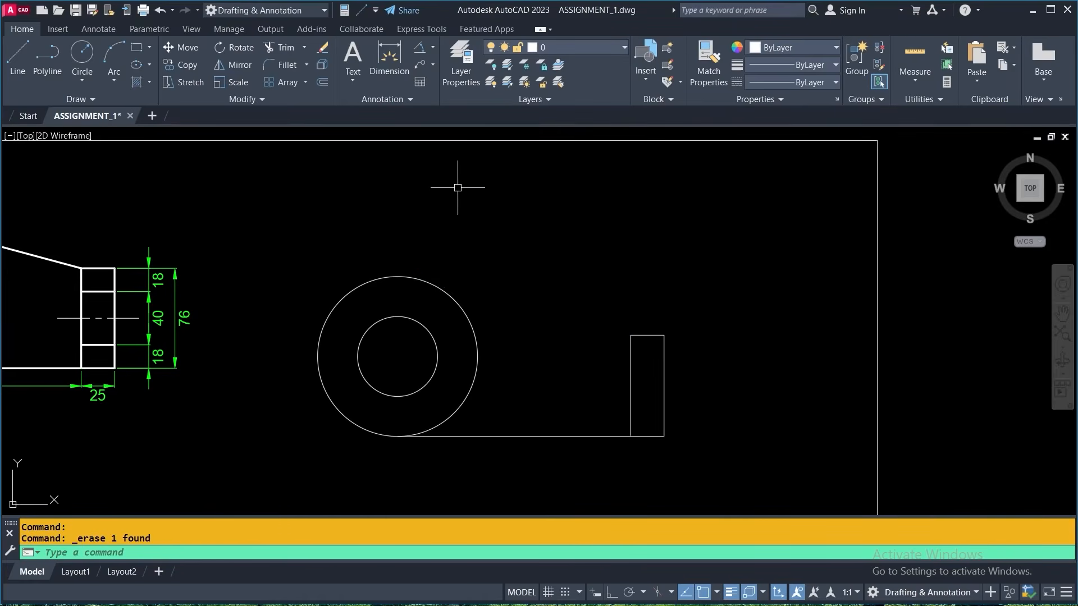
{"action": "left_click", "coordinate": [19, 50]}
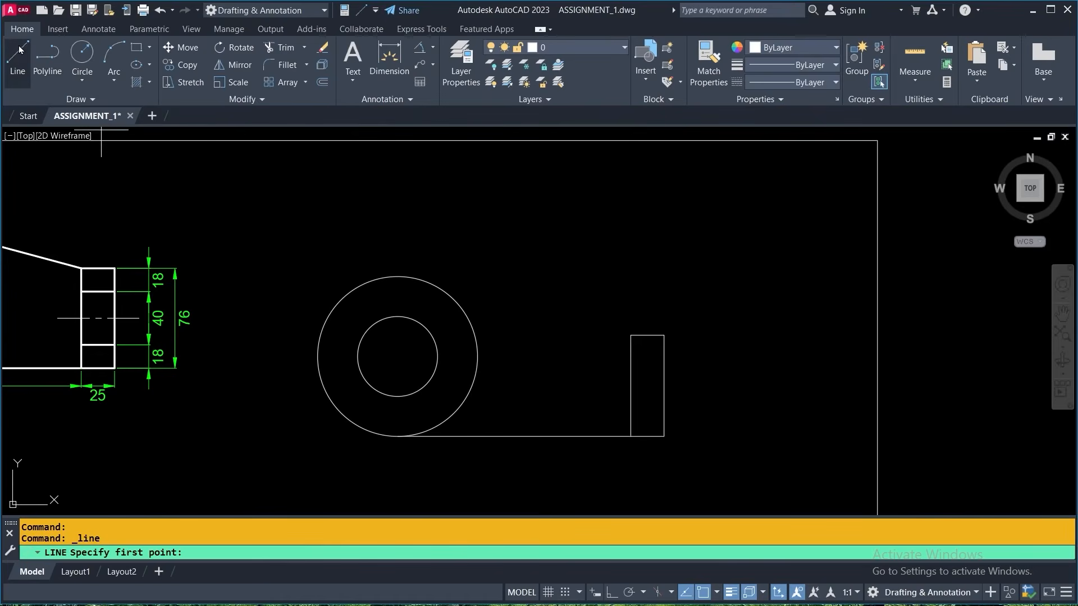
{"action": "left_click", "coordinate": [631, 335]}
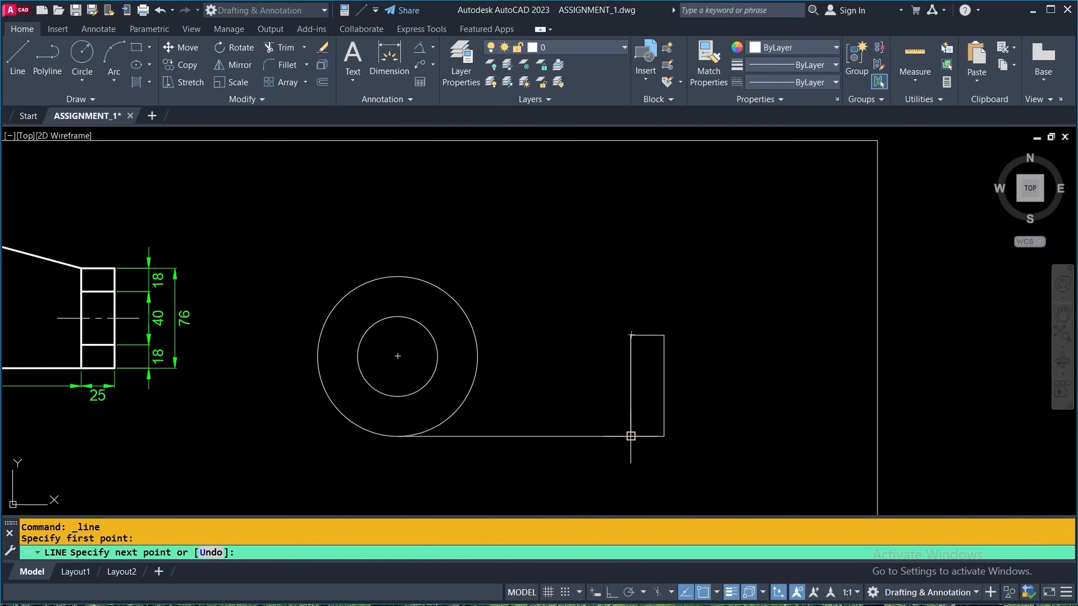
{"action": "left_click", "coordinate": [717, 593]}
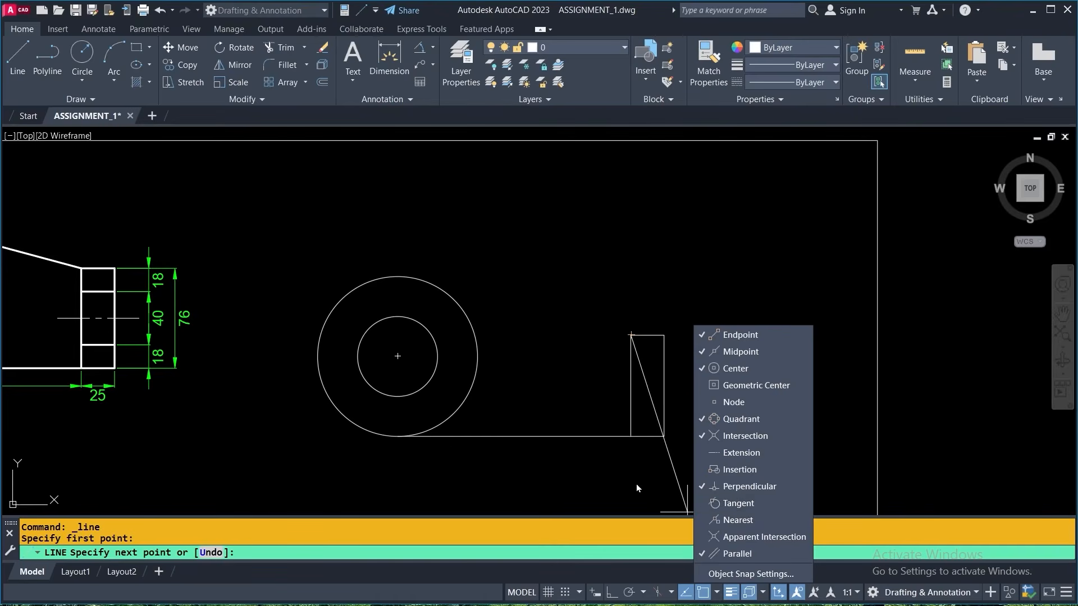
{"action": "left_click", "coordinate": [539, 326]}
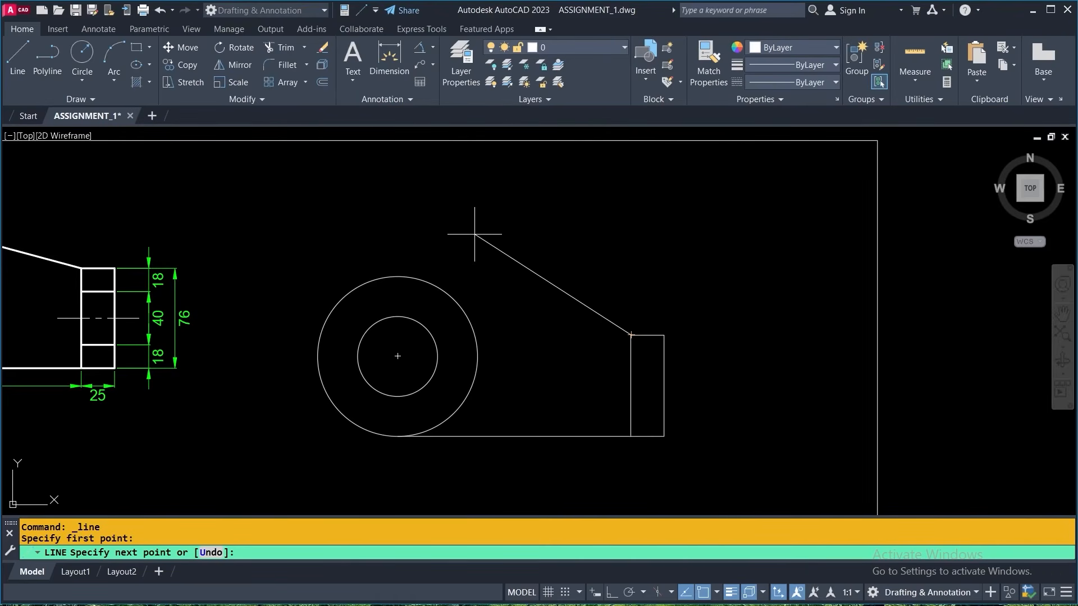
{"action": "key", "text": "shift"}
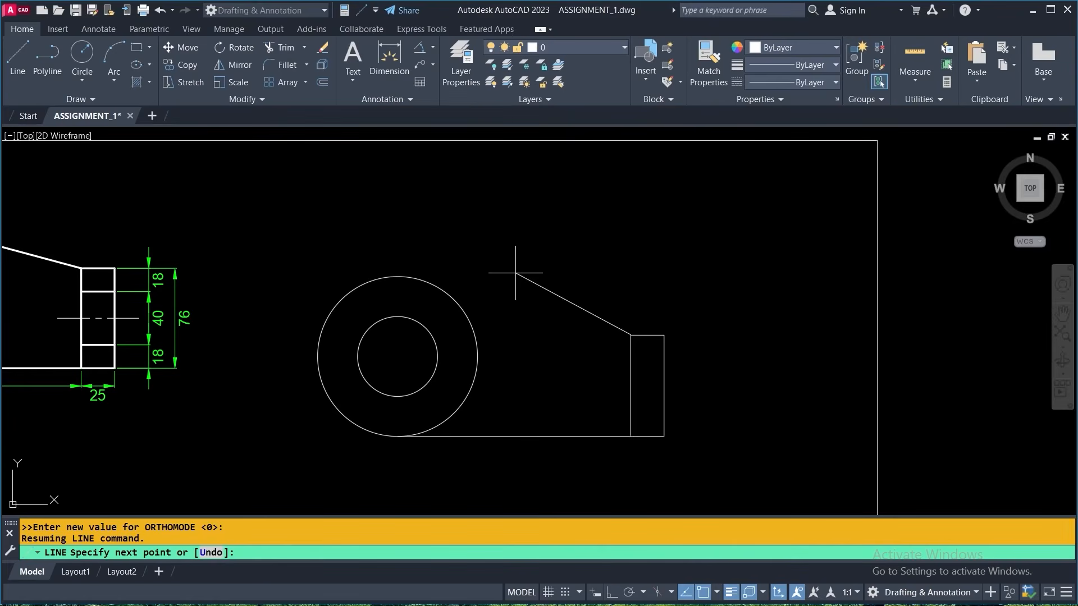
{"action": "key", "text": "shift"}
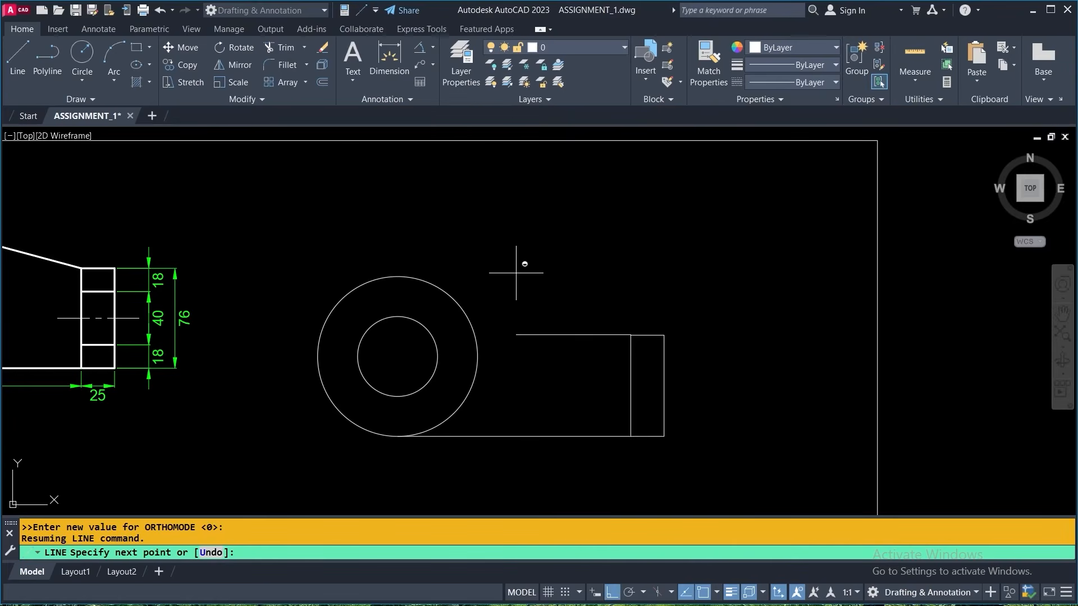
{"action": "right_click", "coordinate": [524, 246], "text": "shift"}
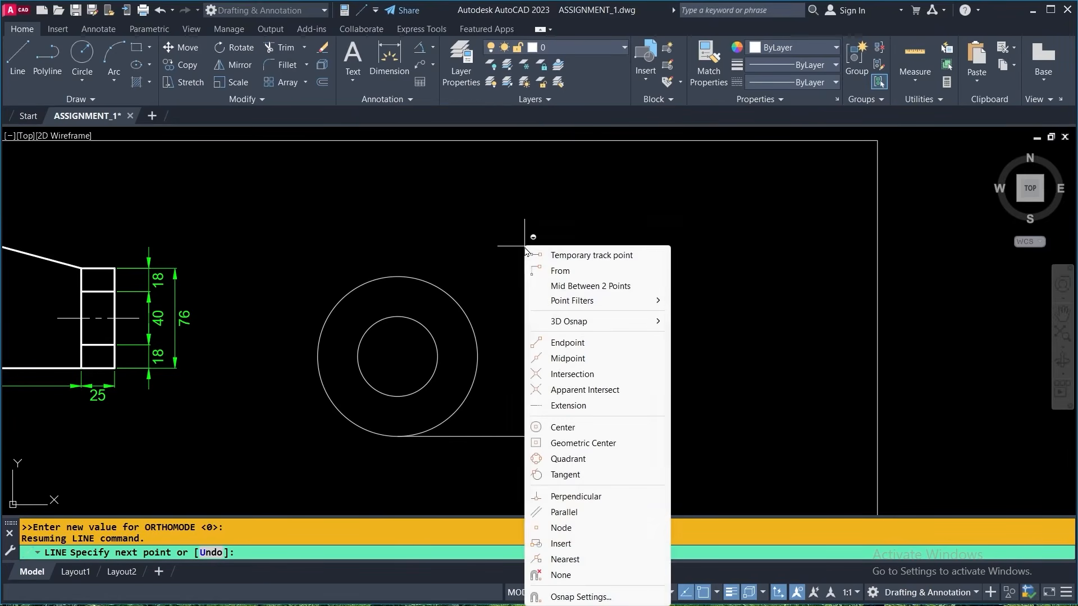
{"action": "left_click", "coordinate": [568, 477]}
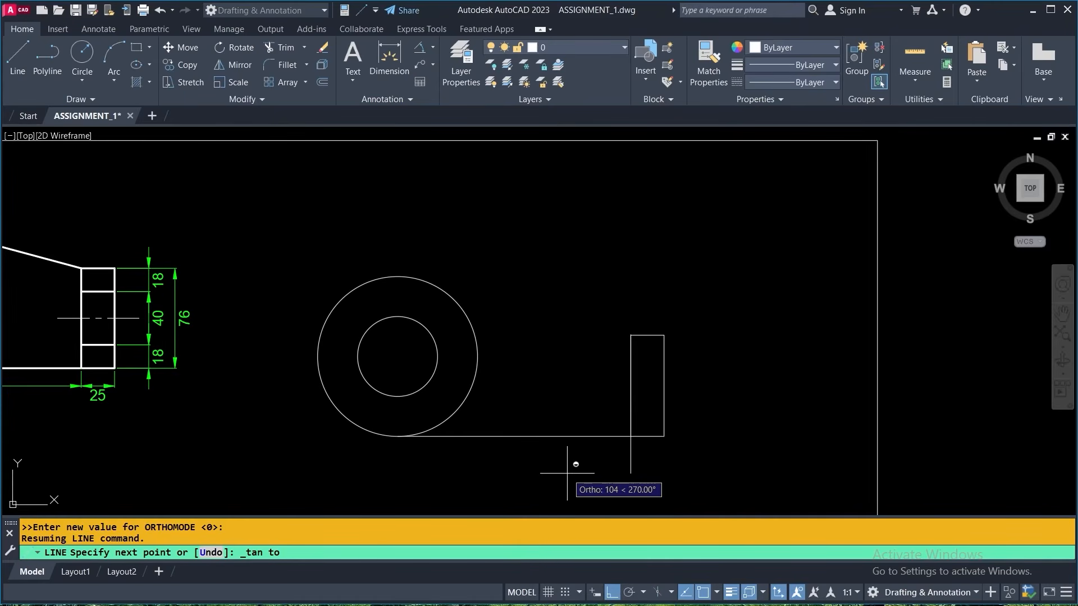
{"action": "key", "text": "F8"}
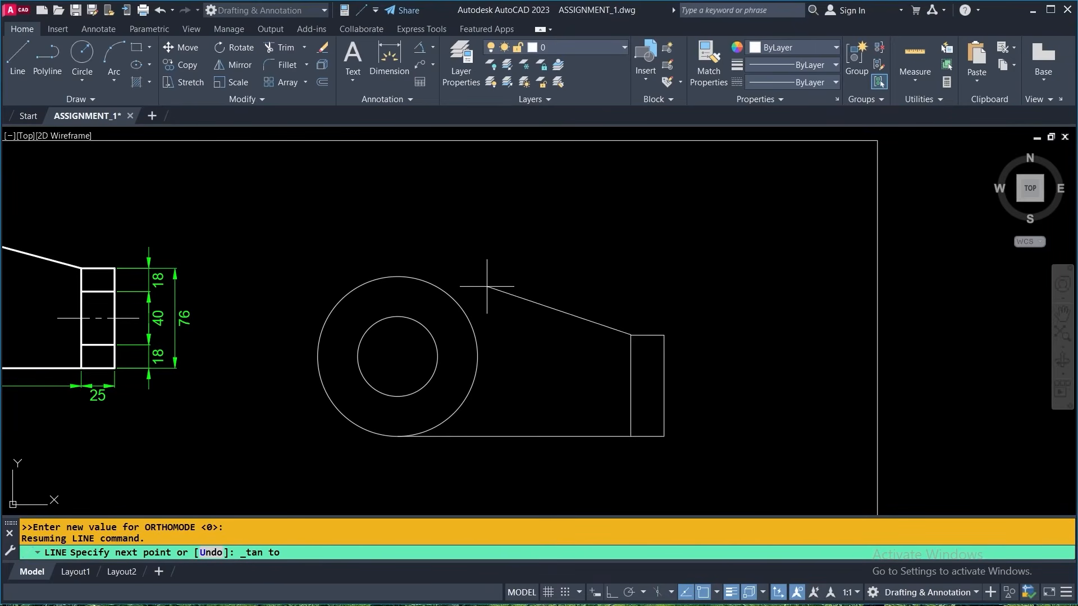
{"action": "left_click", "coordinate": [418, 279]}
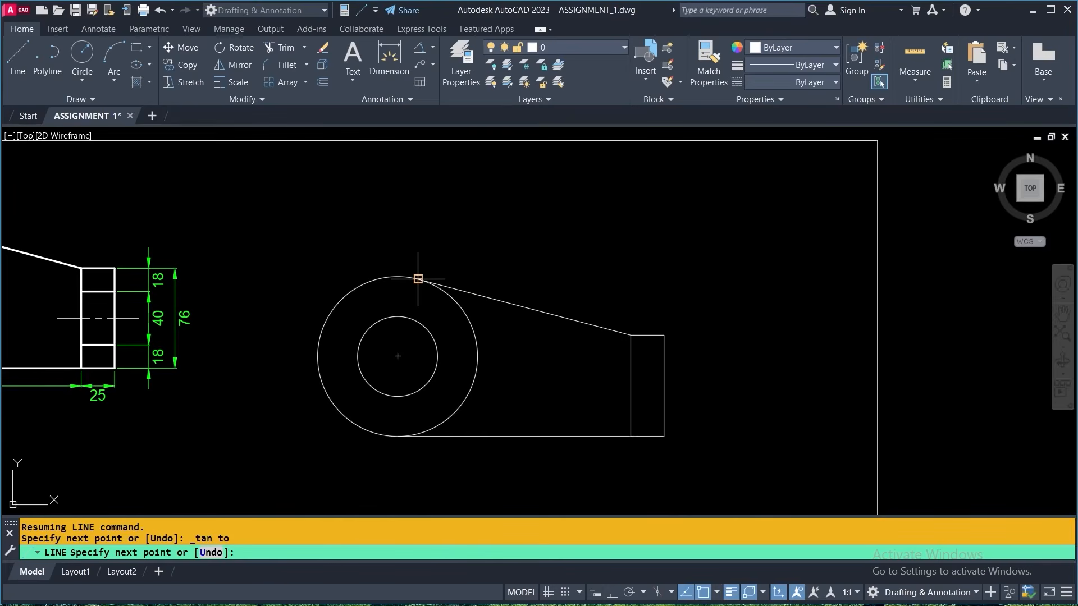
{"action": "key", "text": "Return"}
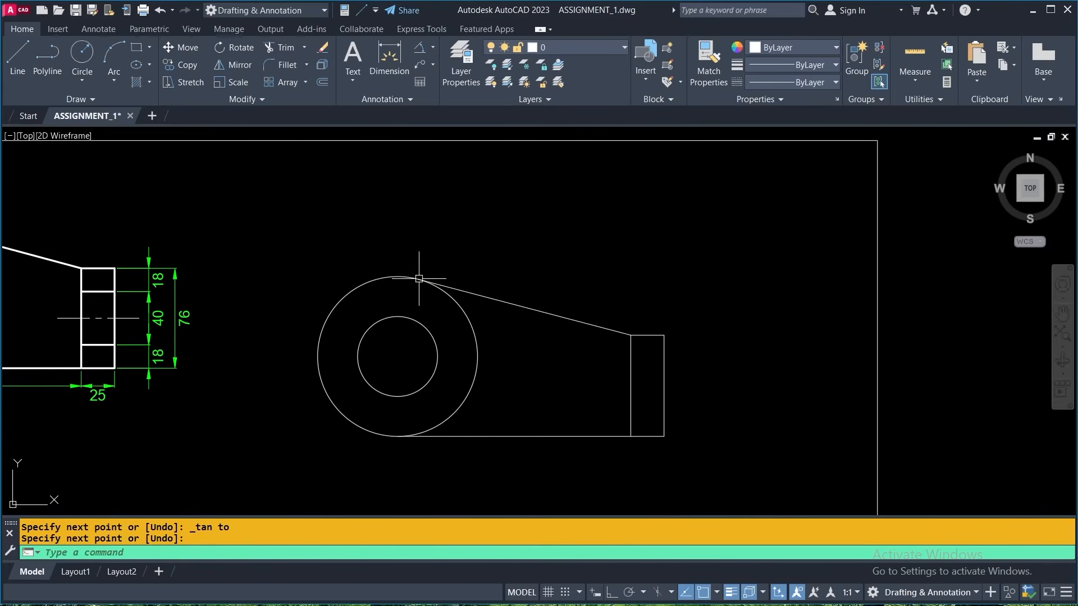
- Erase the redrawn sloped line between the rectangle and the outer circle
{"action": "left_click", "coordinate": [579, 274]}
{"action": "left_click", "coordinate": [553, 332]}
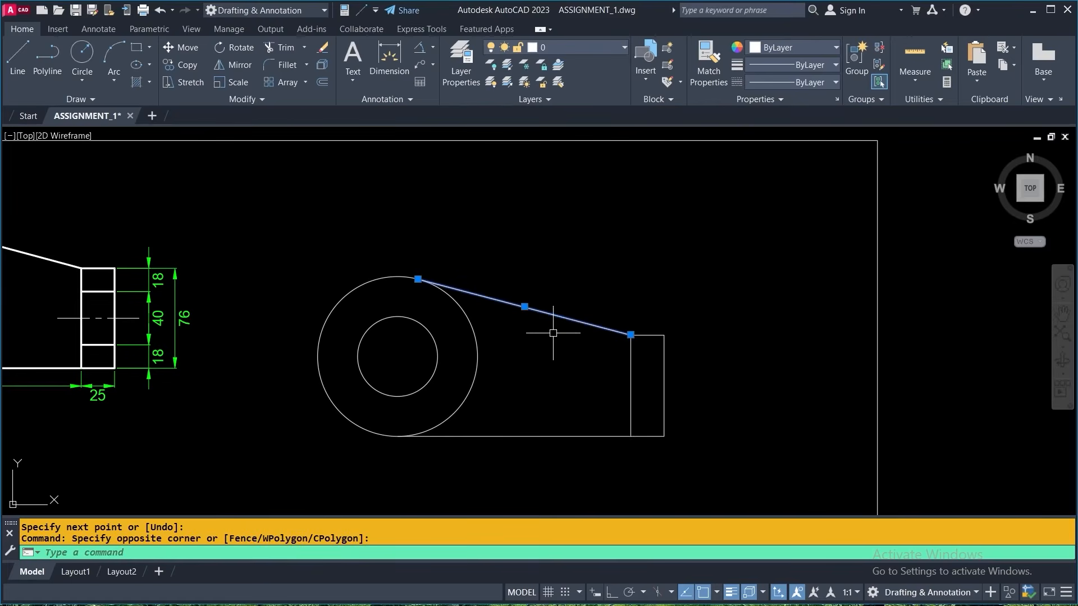
{"action": "left_click", "coordinate": [320, 49]}
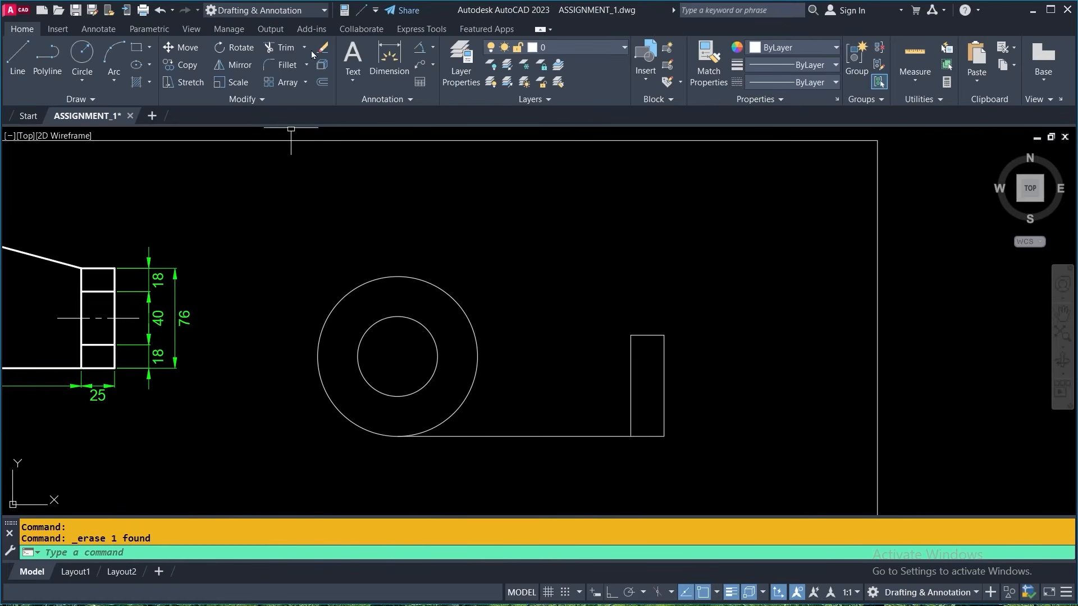
- Turn on the running Tangent object snap and draw a line from the rectangle's upper-left corner tangent to the outer circle
{"action": "left_click", "coordinate": [17, 59]}
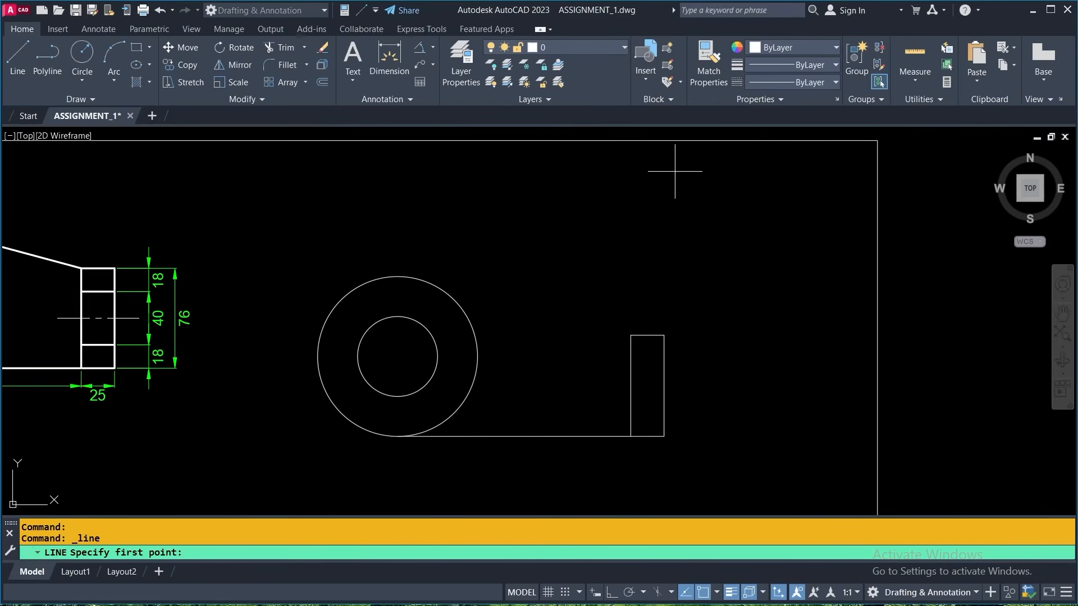
{"action": "left_click", "coordinate": [717, 594]}
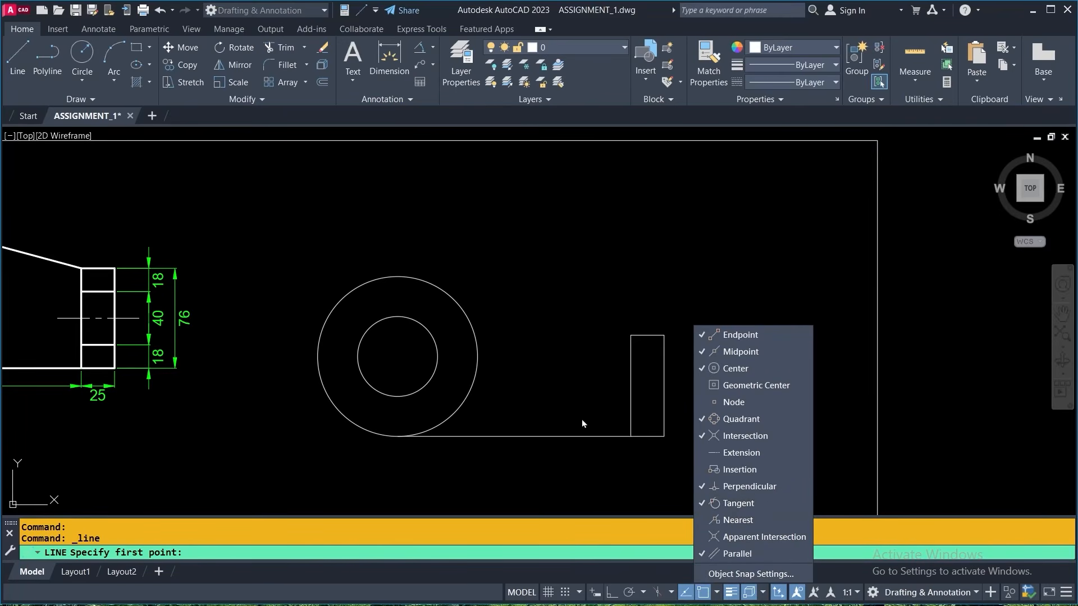
{"action": "left_click", "coordinate": [569, 306]}
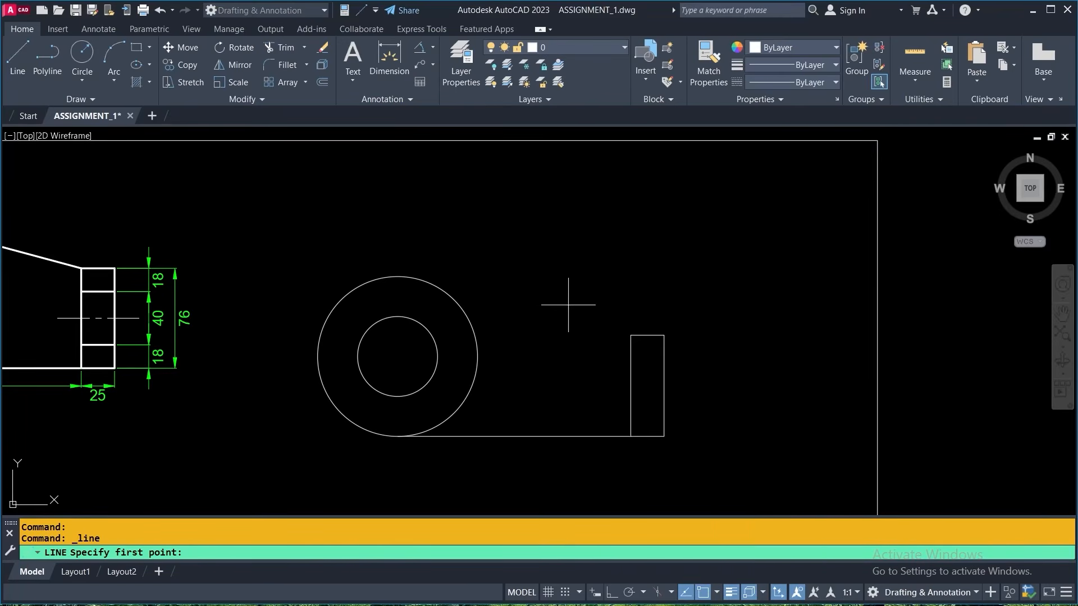
{"action": "left_click", "coordinate": [631, 334]}
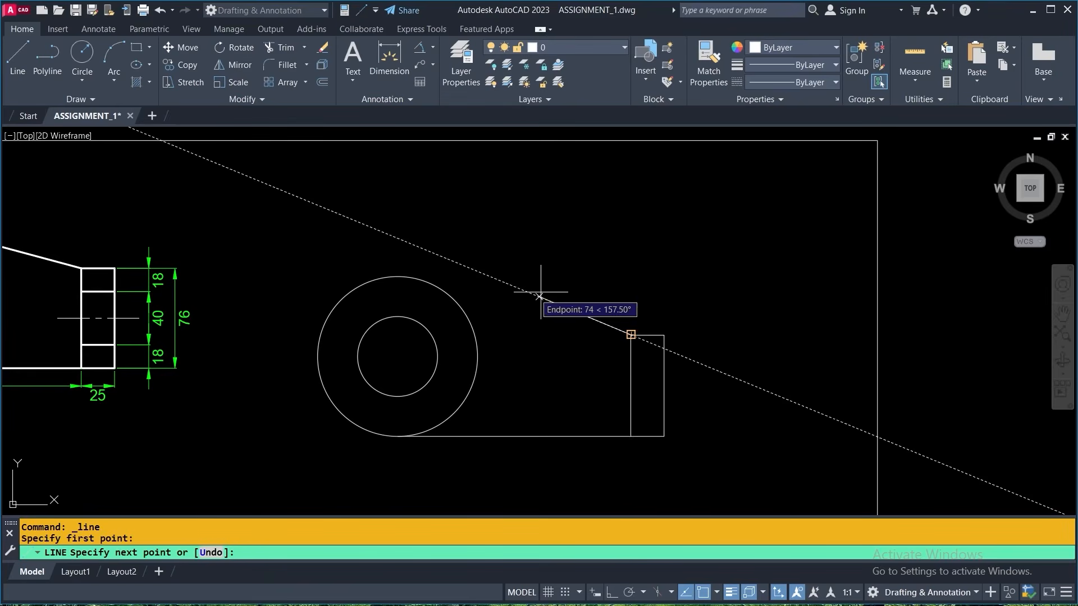
{"action": "left_click", "coordinate": [431, 276]}
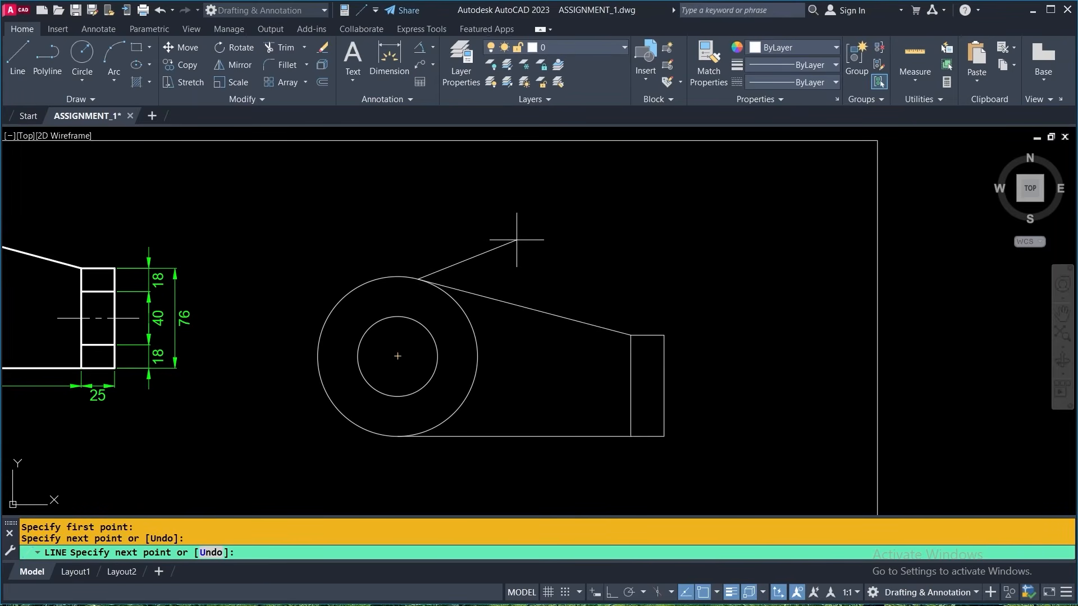
{"action": "key", "text": "Return"}
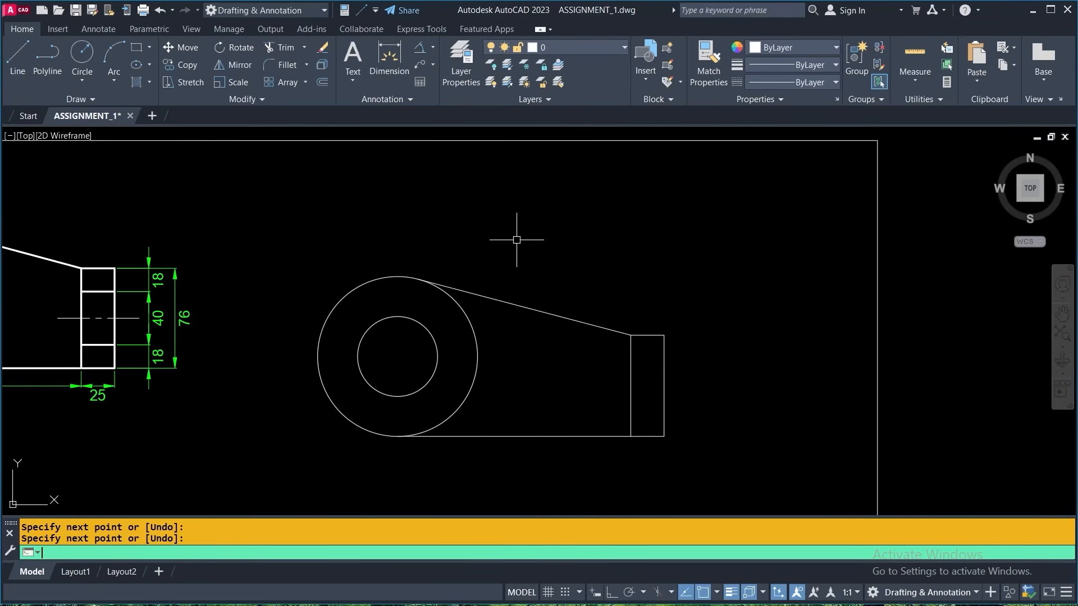
- Examine the inner horizontal lines and their spacing dimensions in the end rectangle of the reference Figure 1
{"action": "scroll", "coordinate": [571, 245], "scroll_direction": "down", "scroll_amount": 4}
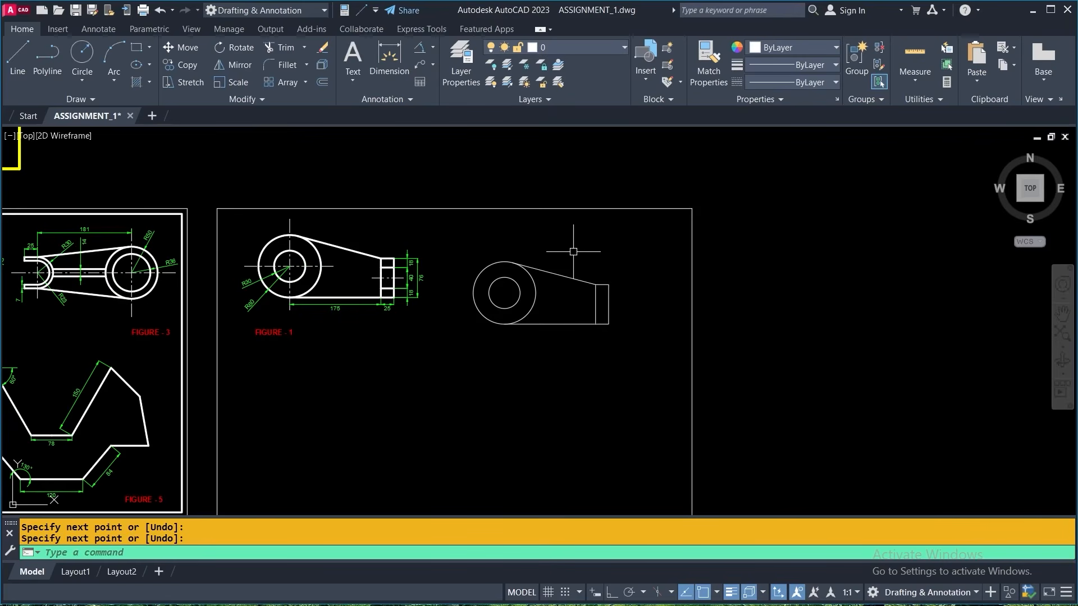
{"action": "scroll", "coordinate": [595, 295], "scroll_direction": "up", "scroll_amount": 4}
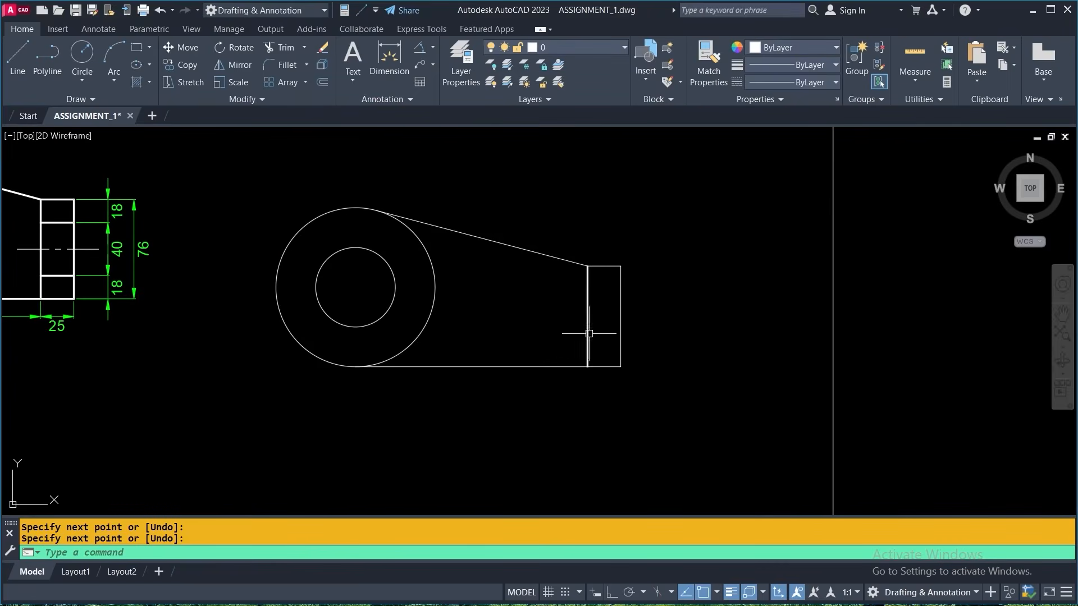
{"action": "middle_click_drag", "start_coordinate": [582, 294], "coordinate": [681, 318]}
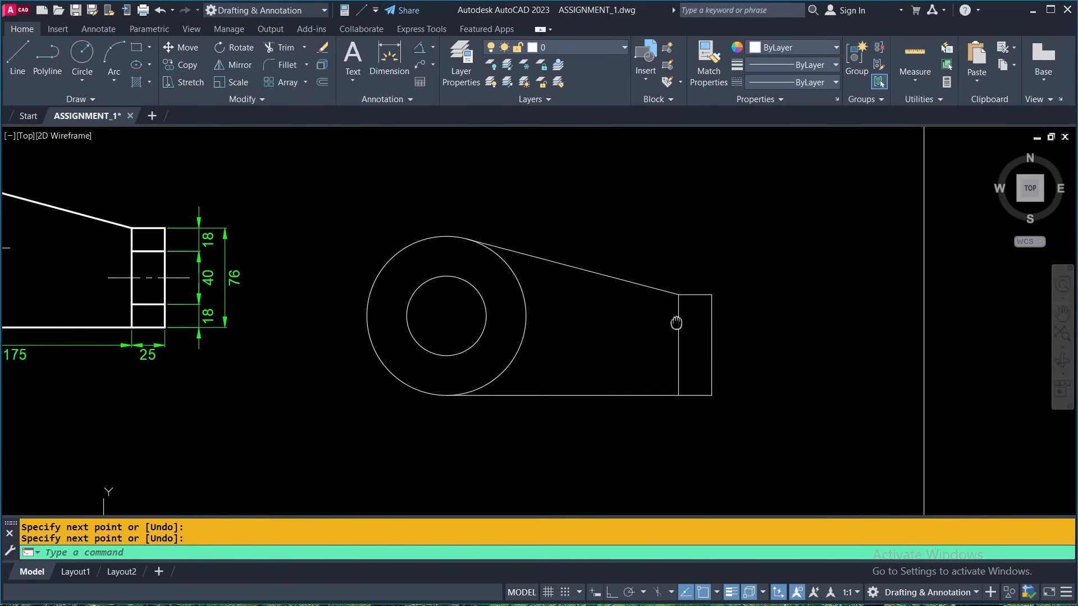
{"action": "scroll", "coordinate": [154, 280], "scroll_direction": "up", "scroll_amount": 2}
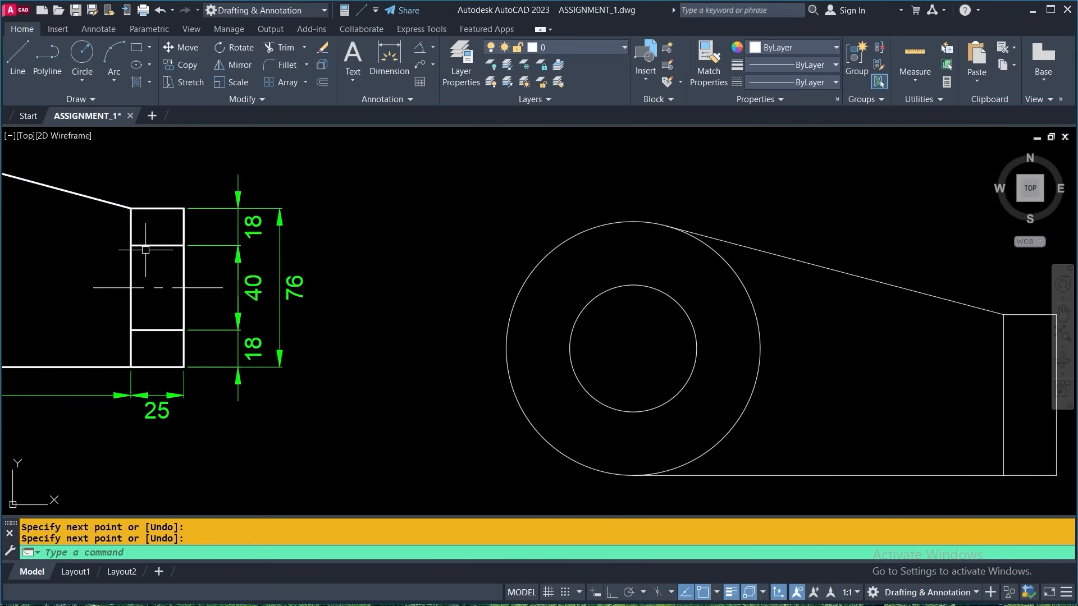
{"action": "scroll", "coordinate": [146, 249], "scroll_direction": "down", "scroll_amount": 2}
{"action": "scroll", "coordinate": [463, 350], "scroll_direction": "up", "scroll_amount": 2}
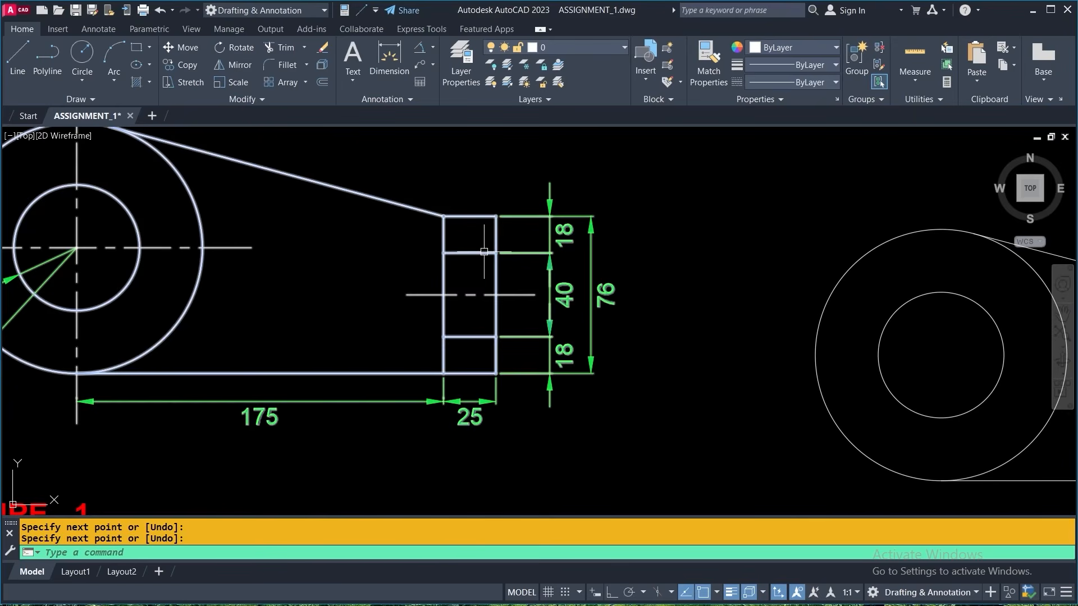
- Offset the end rectangle's lower edge upward and its upper edge downward by 18 to create the two inner horizontal lines
{"action": "scroll", "coordinate": [429, 255], "scroll_direction": "down", "scroll_amount": 2}
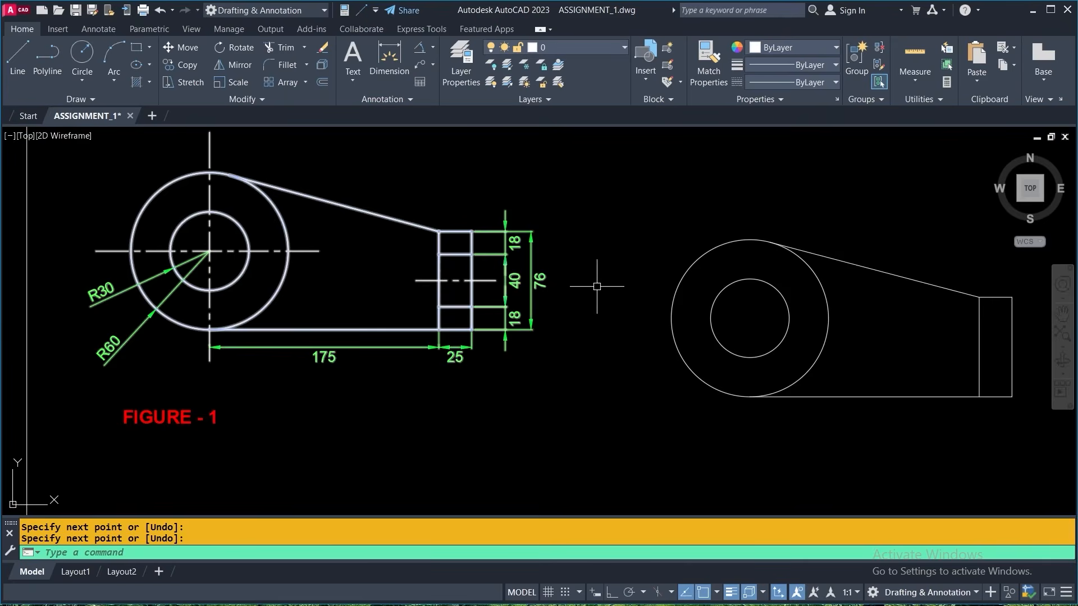
{"action": "middle_click_drag", "start_coordinate": [590, 284], "coordinate": [427, 283]}
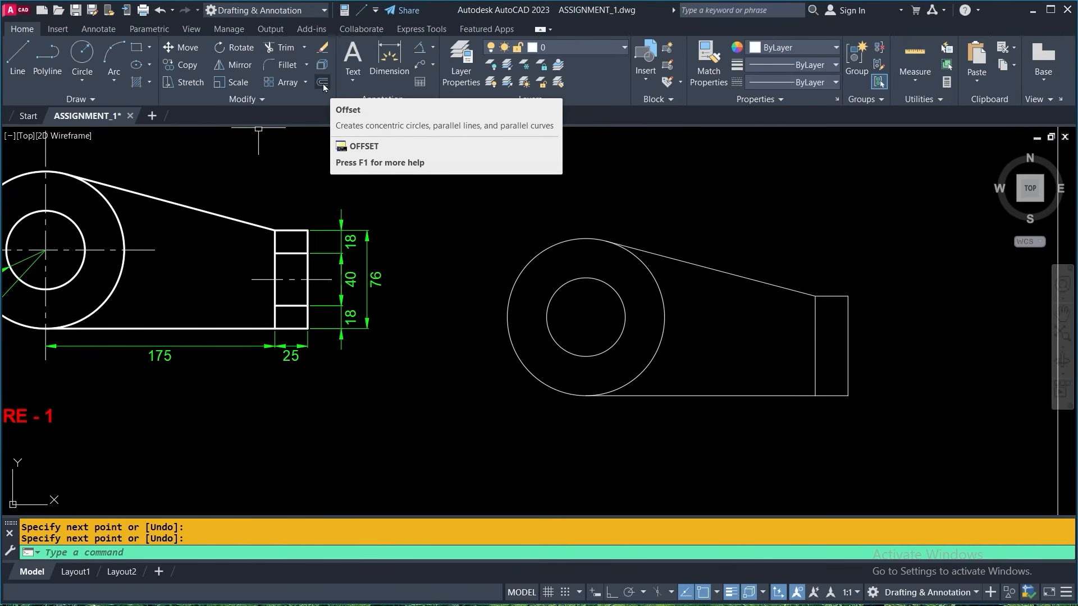
{"action": "key", "text": "ctrl"}
{"action": "key", "text": "ctrl"}
{"action": "key", "text": "ctrl"}
{"action": "left_click", "coordinate": [323, 85]}
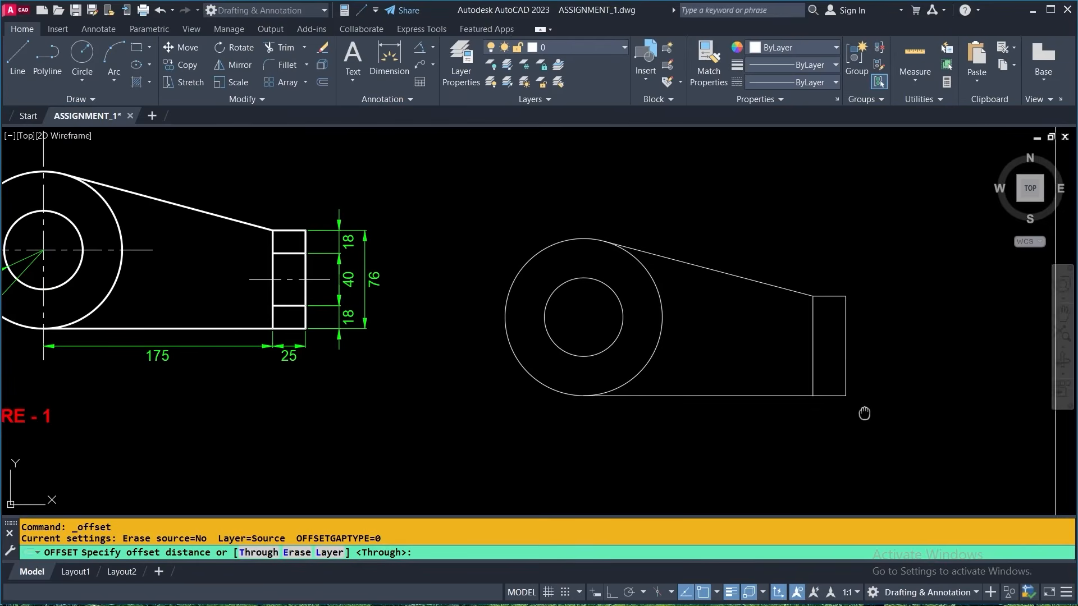
{"action": "middle_click_drag", "start_coordinate": [864, 414], "coordinate": [586, 419]}
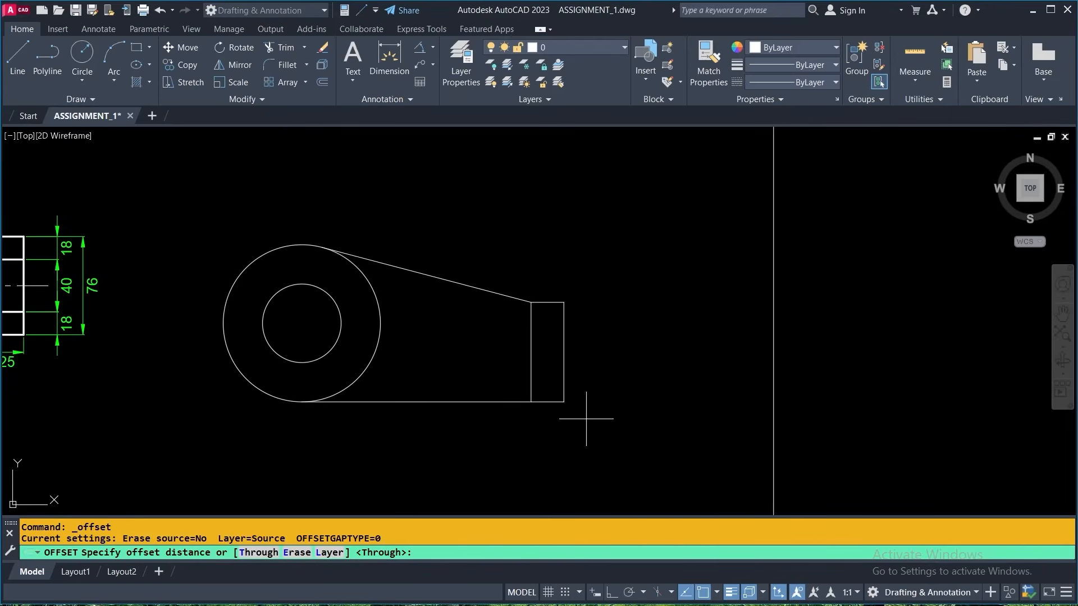
{"action": "middle_click_drag", "start_coordinate": [169, 386], "coordinate": [277, 387]}
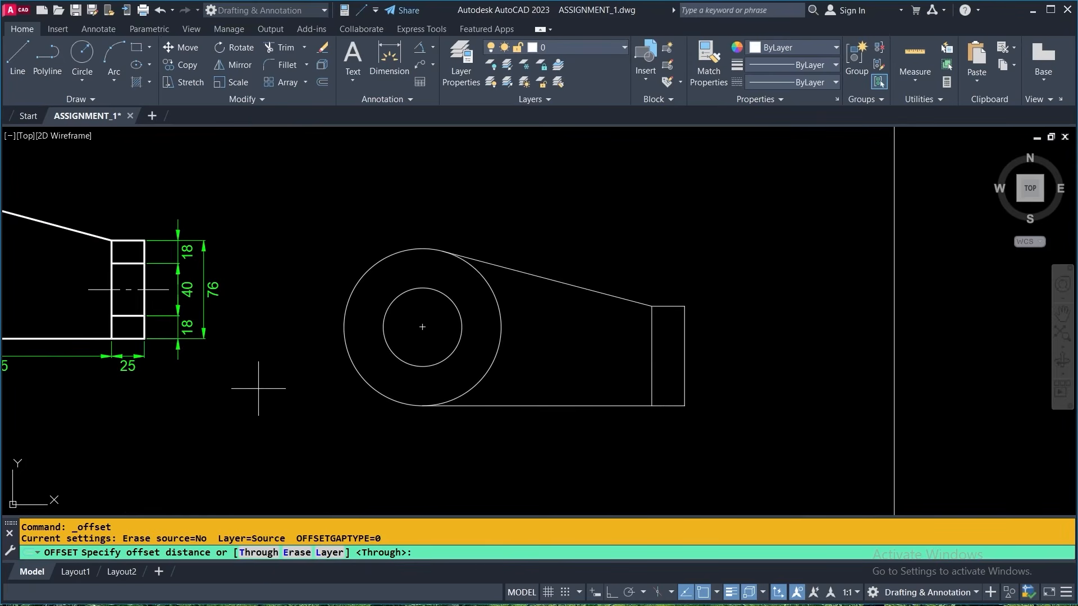
{"action": "type", "text": "8"}
{"action": "key", "text": "Return"}
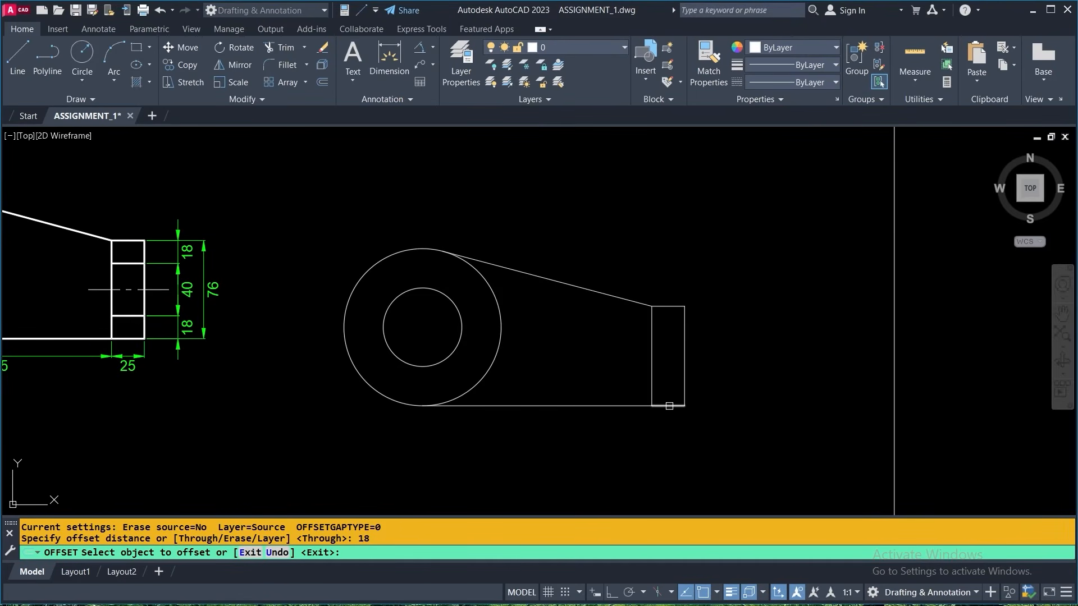
{"action": "left_click", "coordinate": [670, 406]}
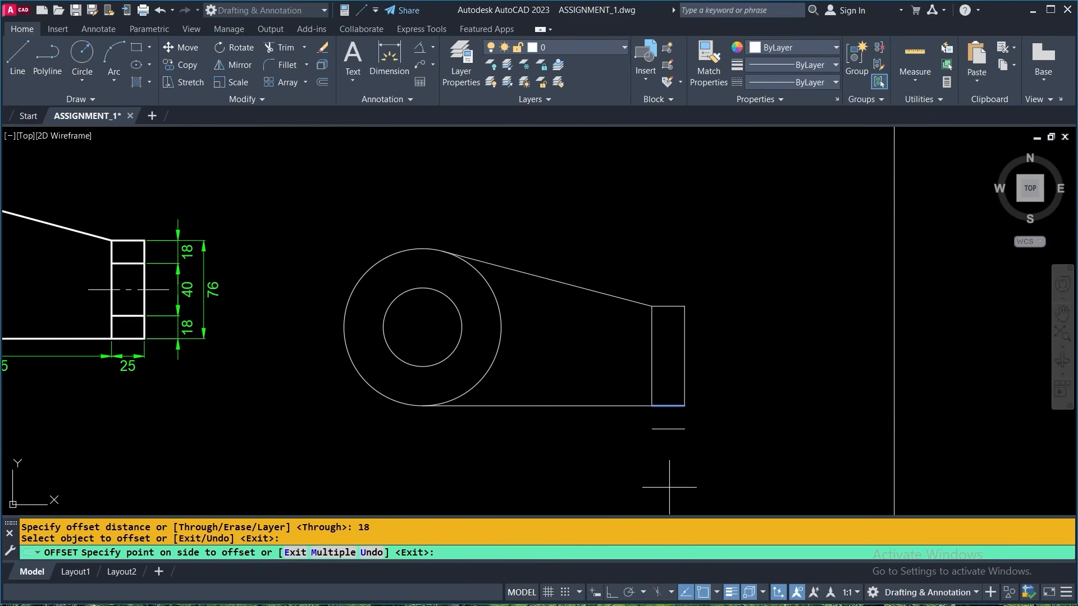
{"action": "left_click", "coordinate": [730, 332]}
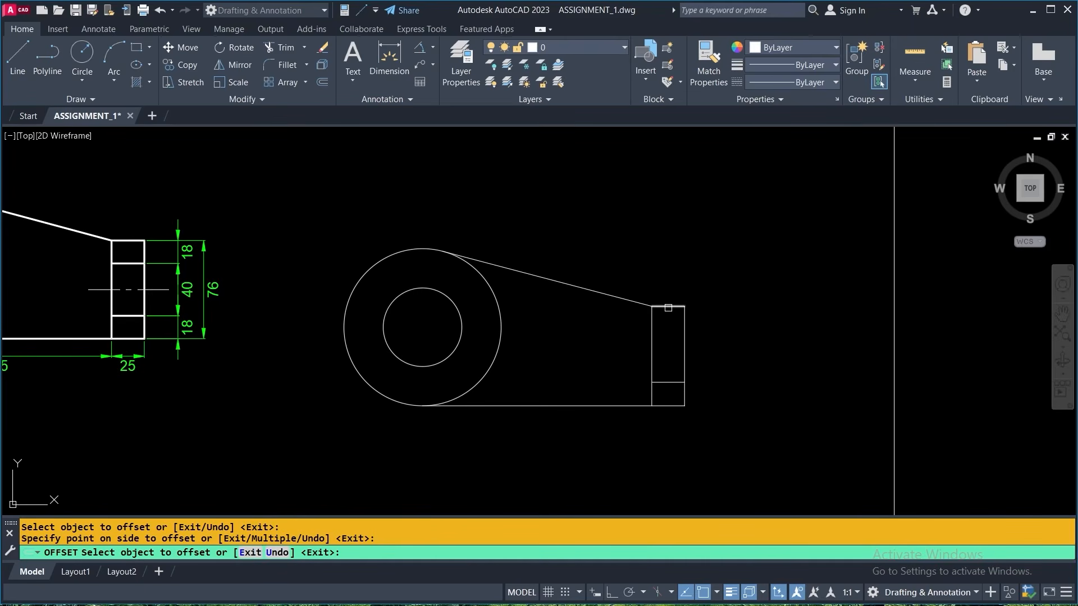
{"action": "left_click", "coordinate": [669, 306]}
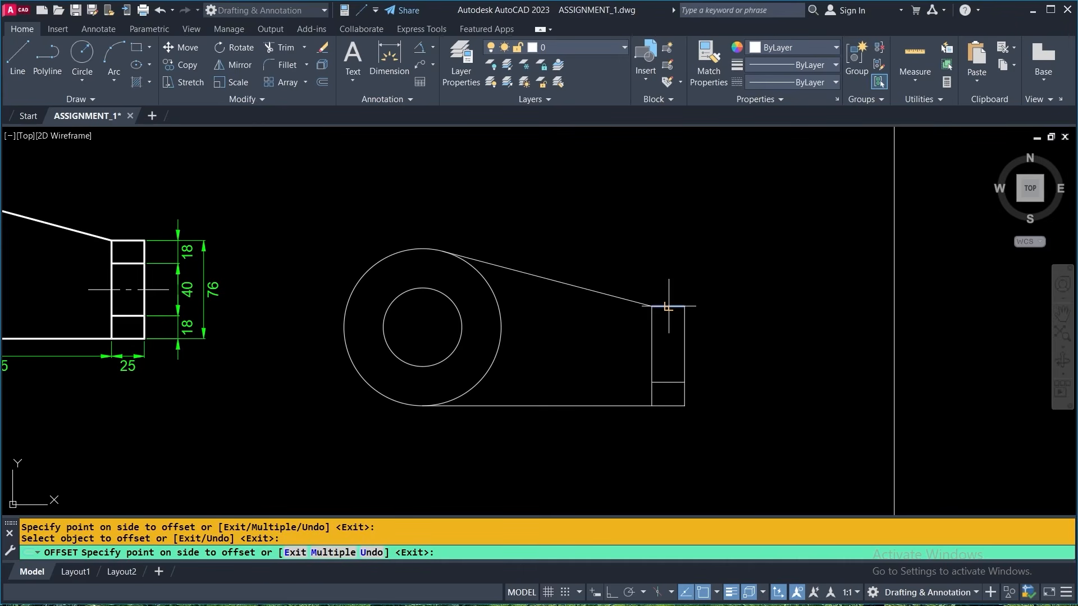
{"action": "left_click", "coordinate": [741, 362]}
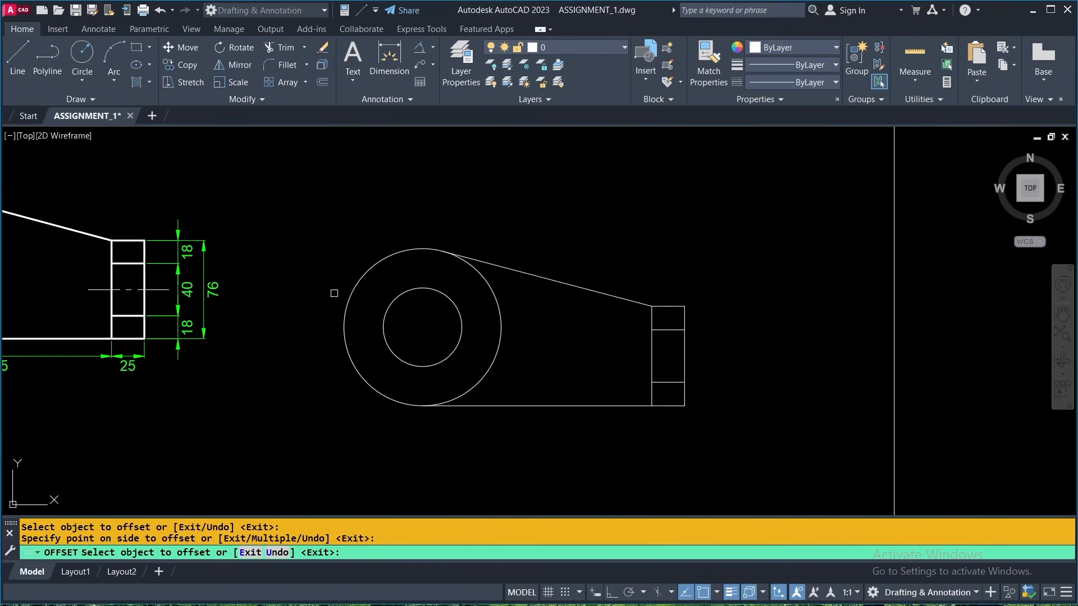
- Offset the outer circle outward three times in succession at the 18 spacing
{"action": "left_click", "coordinate": [361, 277]}
{"action": "left_click", "coordinate": [323, 214]}
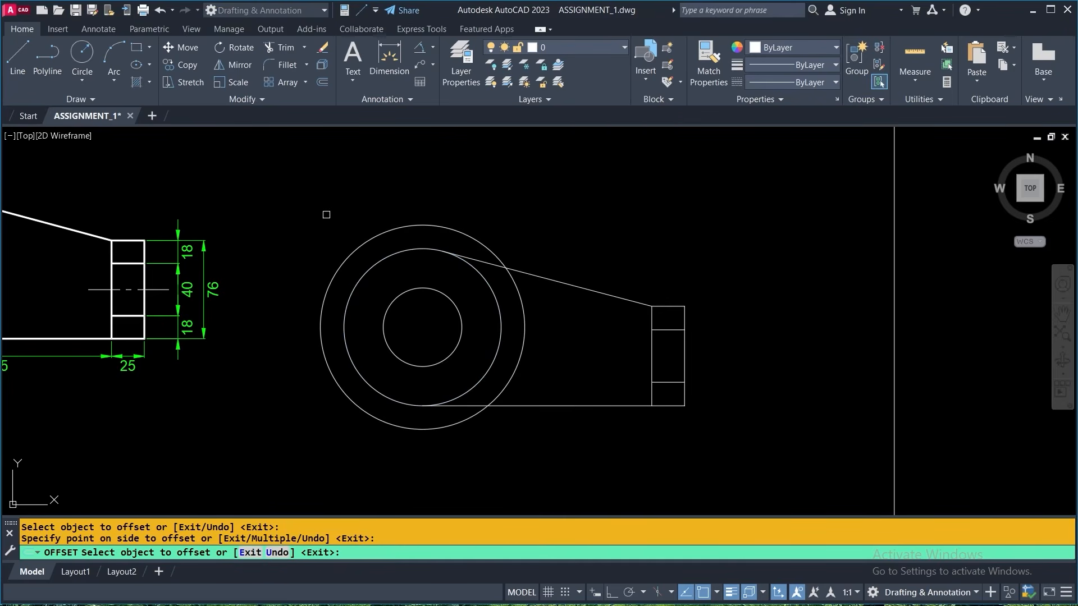
{"action": "left_click", "coordinate": [352, 246]}
{"action": "left_click", "coordinate": [321, 204]}
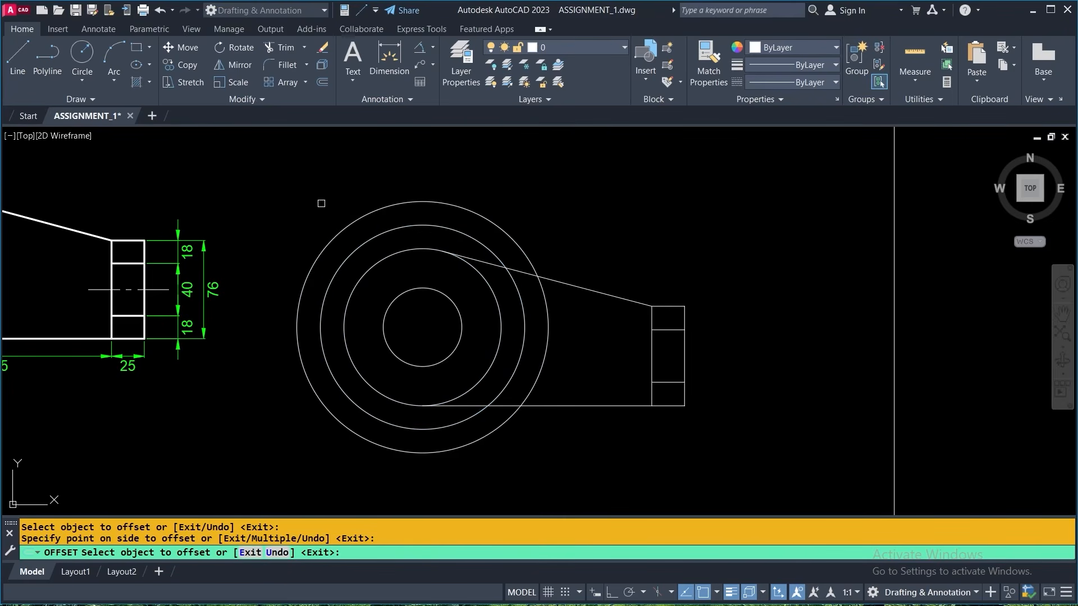
{"action": "left_click", "coordinate": [345, 229]}
{"action": "left_click", "coordinate": [595, 203]}
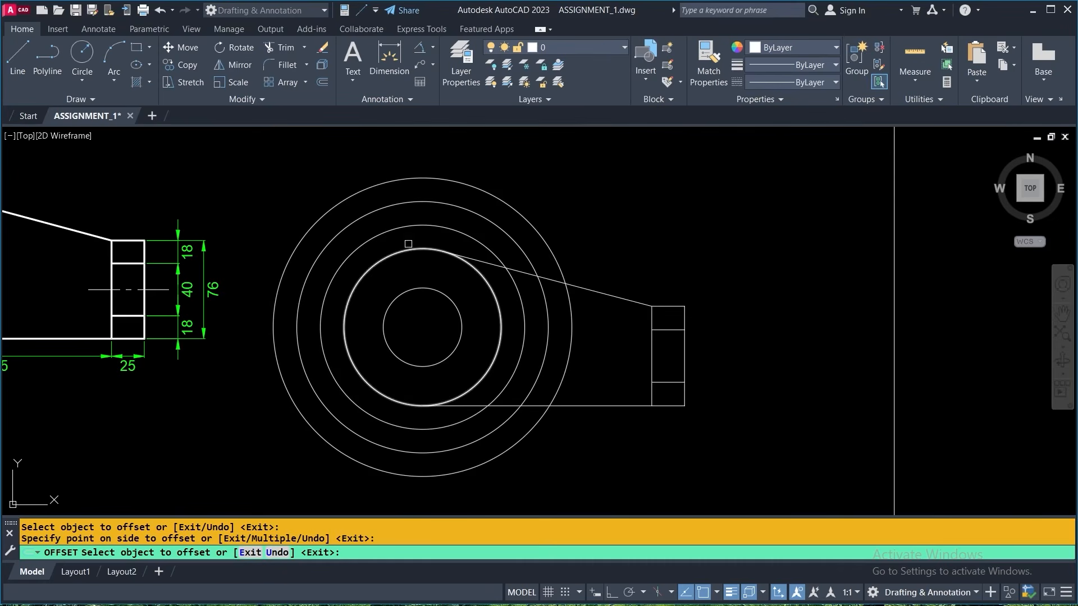
- Offset the end rectangle's right edge outward twice in succession at the 18 spacing
{"action": "left_click", "coordinate": [683, 349]}
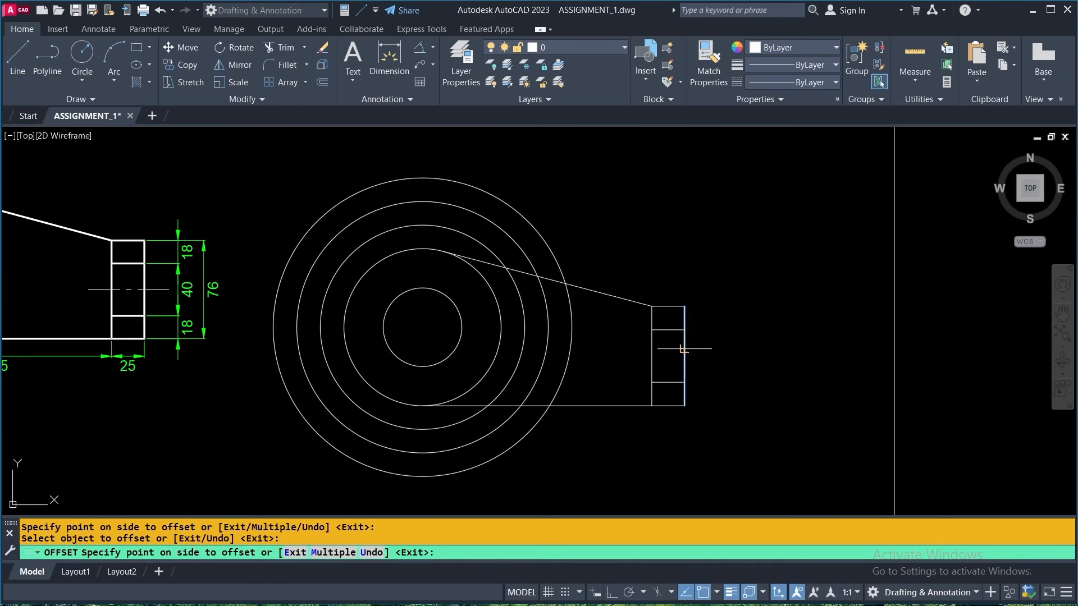
{"action": "left_click", "coordinate": [782, 352]}
{"action": "left_click", "coordinate": [709, 357]}
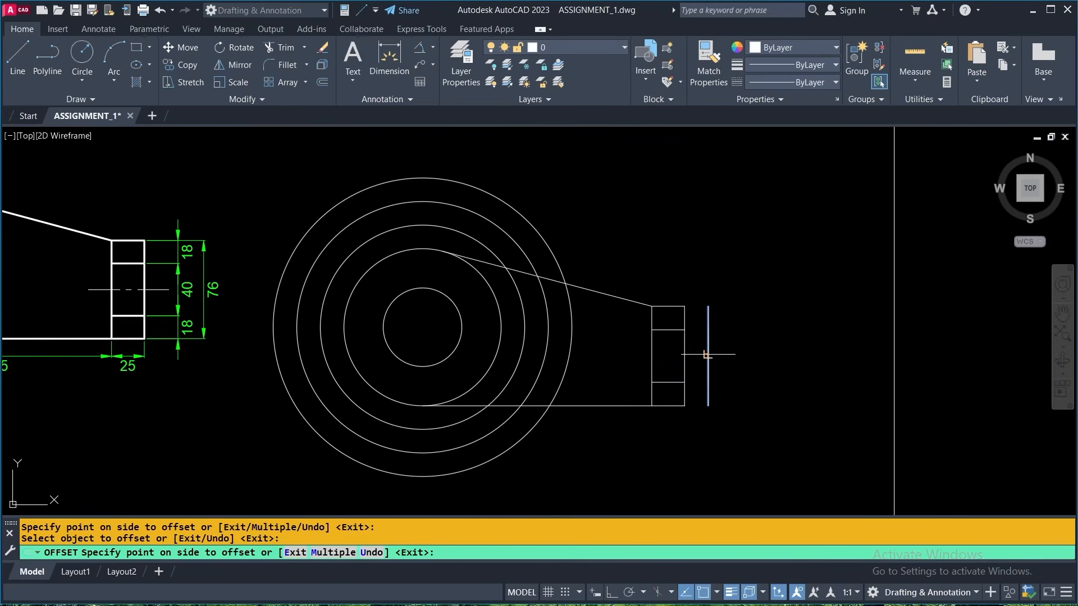
{"action": "left_click", "coordinate": [801, 351]}
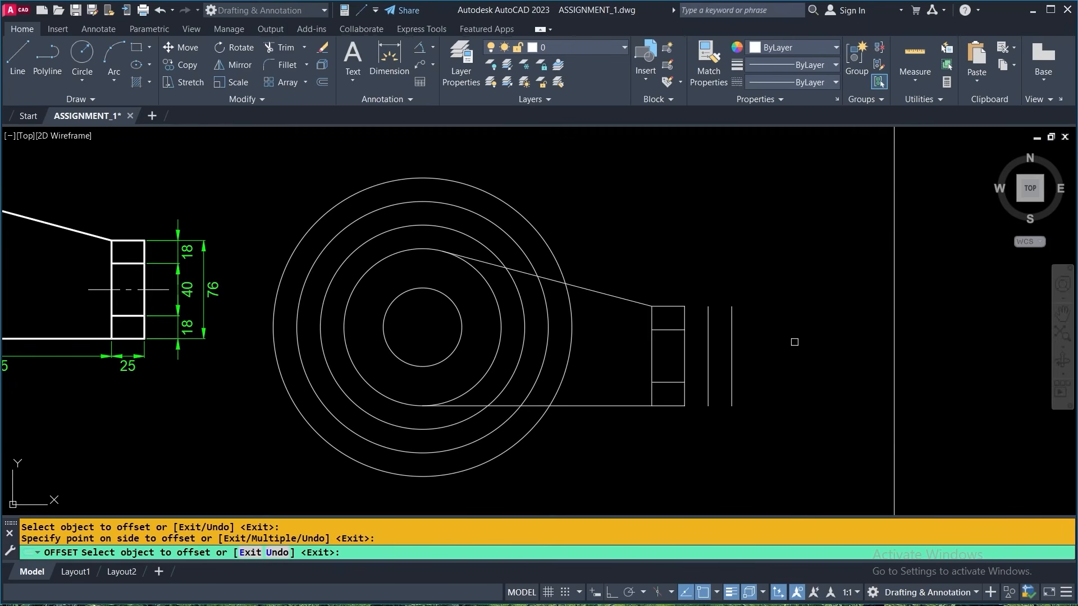
{"action": "key", "text": "Escape"}
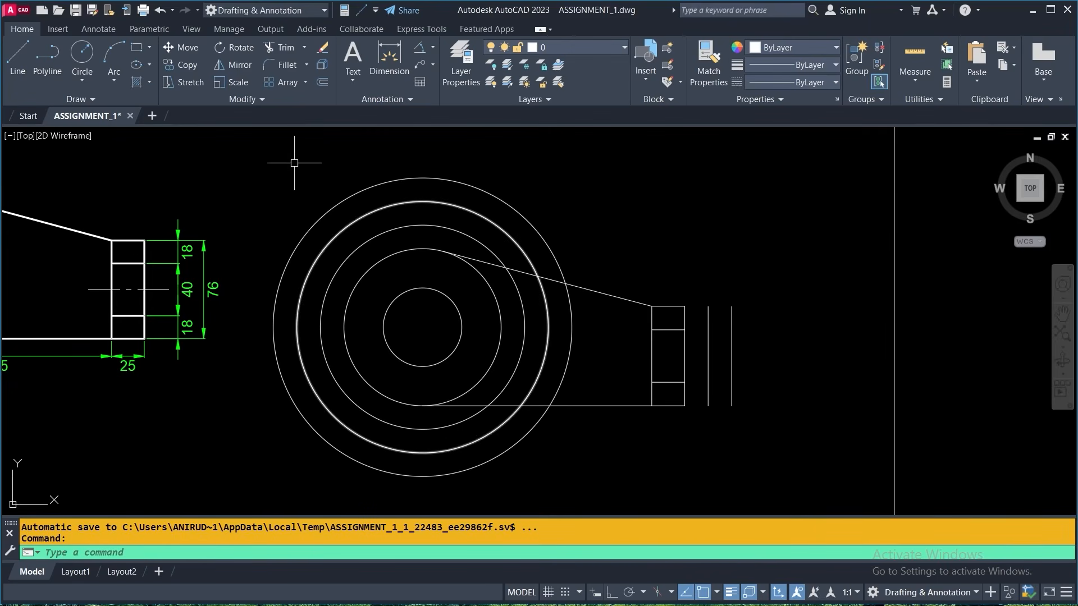
- Erase the three extra offset circles and the two extra vertical lines beside the end rectangle
{"action": "left_click", "coordinate": [323, 47]}
{"action": "left_click", "coordinate": [561, 195]}
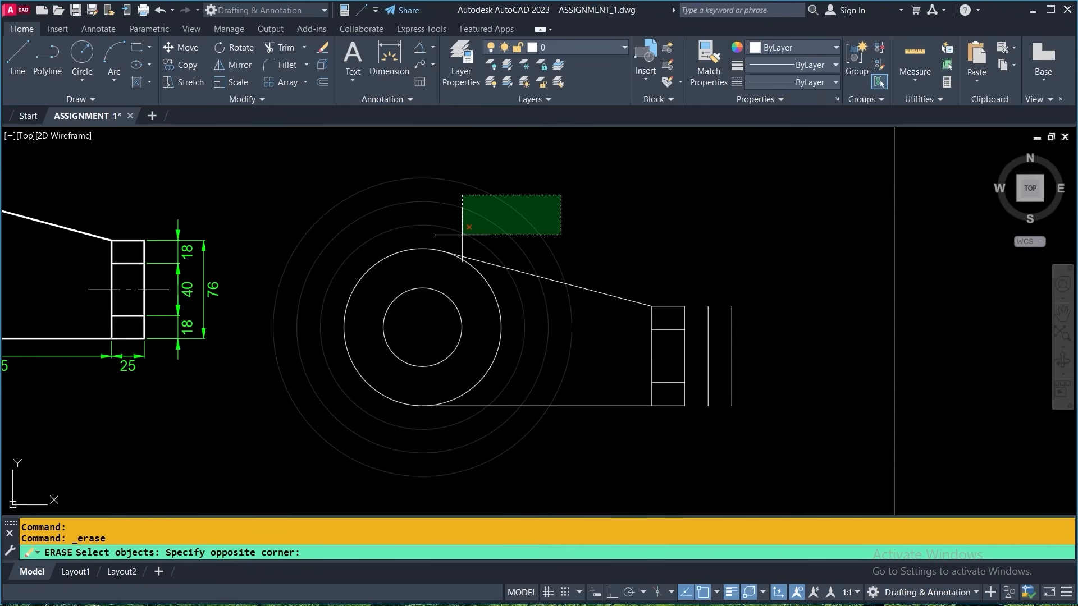
{"action": "left_click", "coordinate": [462, 235]}
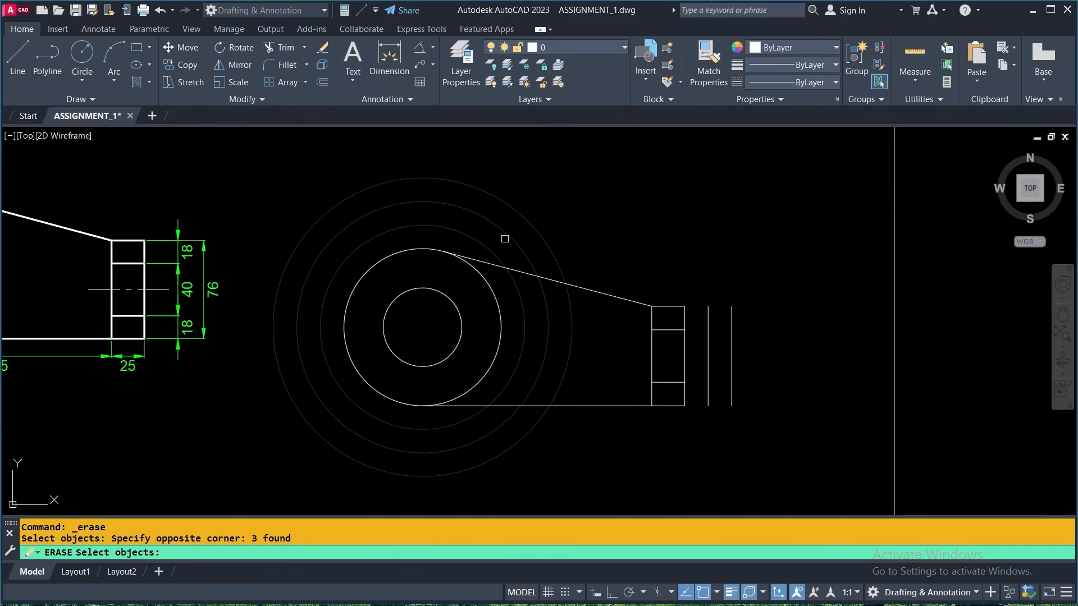
{"action": "left_click", "coordinate": [765, 299]}
{"action": "left_click", "coordinate": [711, 322]}
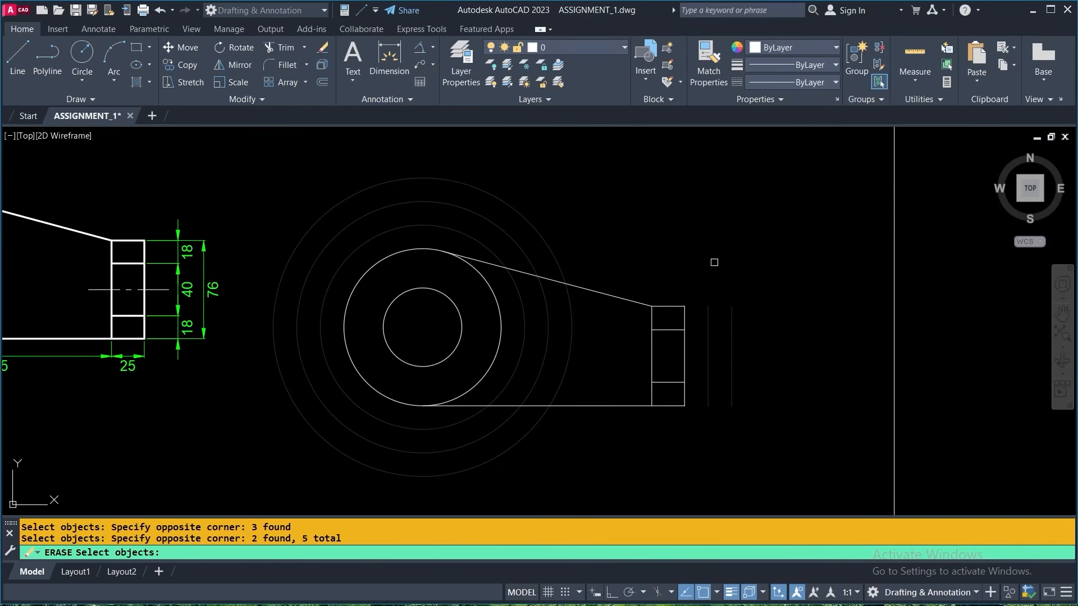
{"action": "key", "text": "Return"}
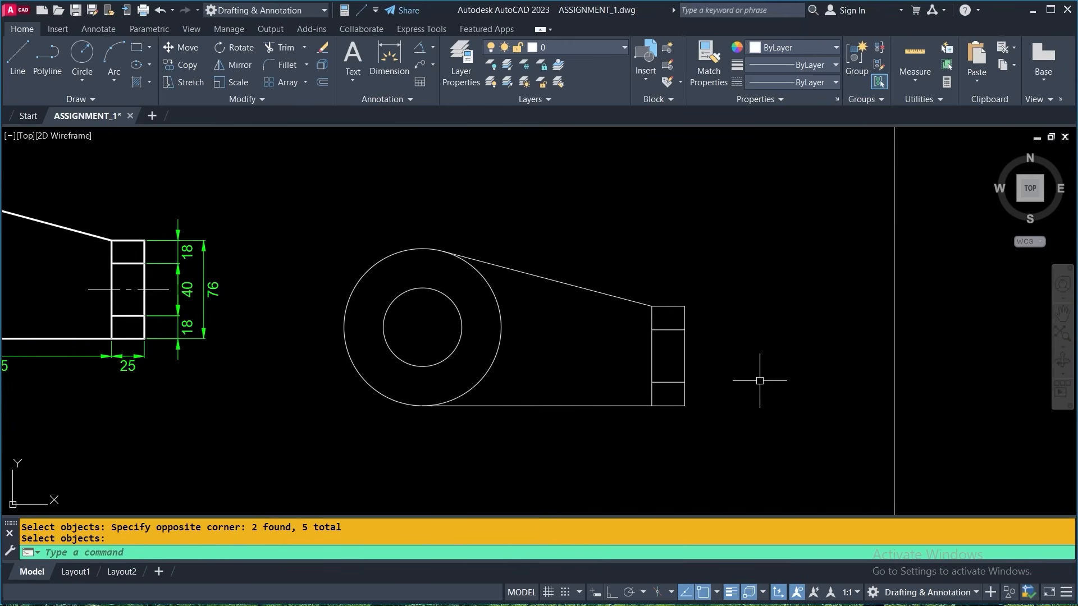
- With Ortho on, draw a horizontal centre line through the end rectangle's mid-height, extending beyond both vertical edges
{"action": "middle_click_drag", "start_coordinate": [357, 398], "coordinate": [575, 381]}
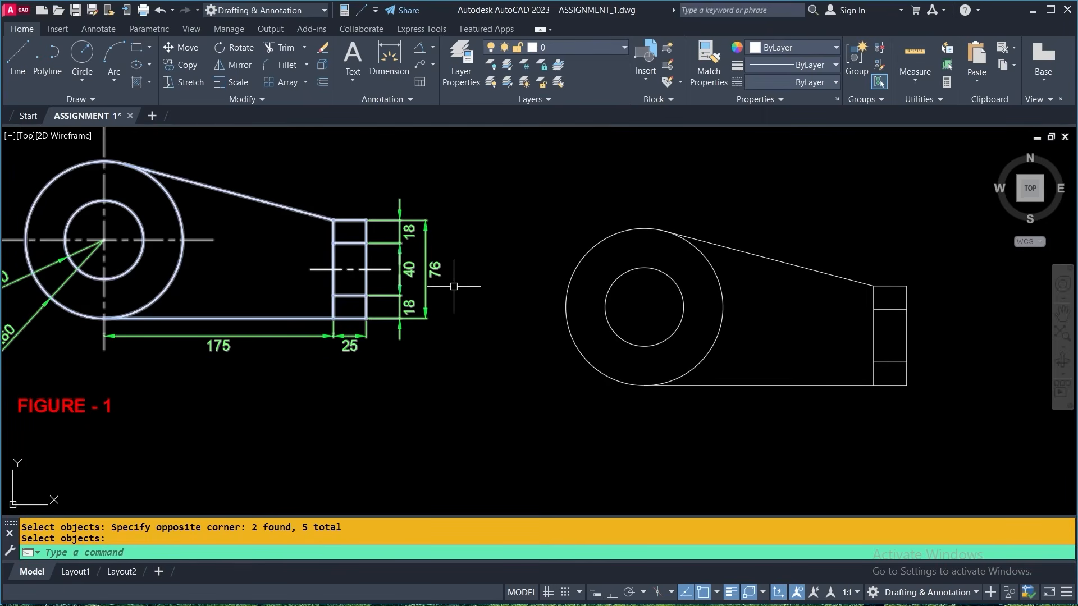
{"action": "middle_click_drag", "start_coordinate": [489, 361], "coordinate": [284, 362]}
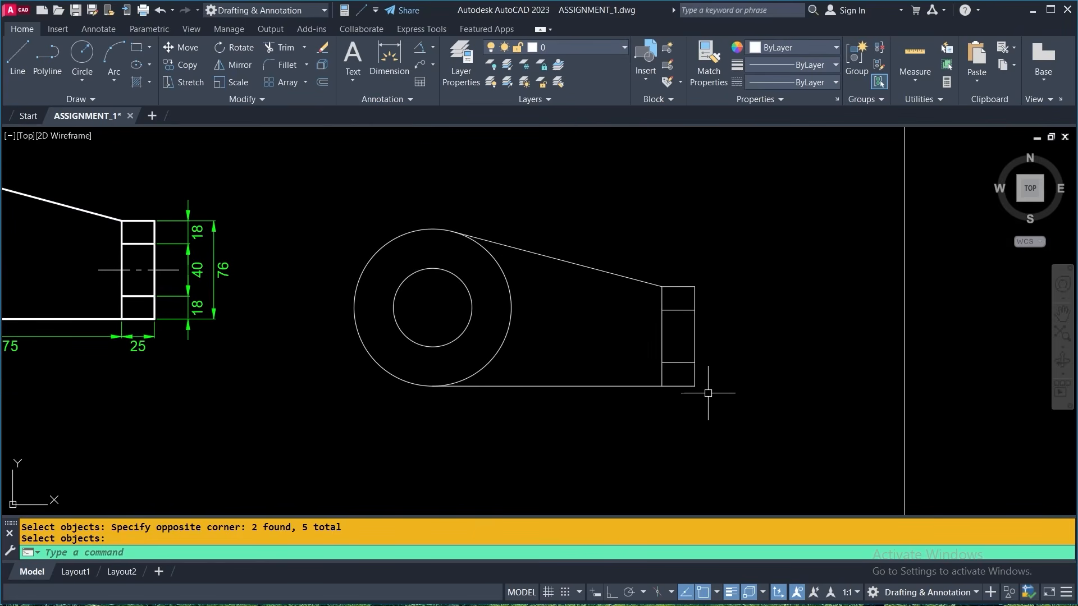
{"action": "left_click", "coordinate": [18, 53]}
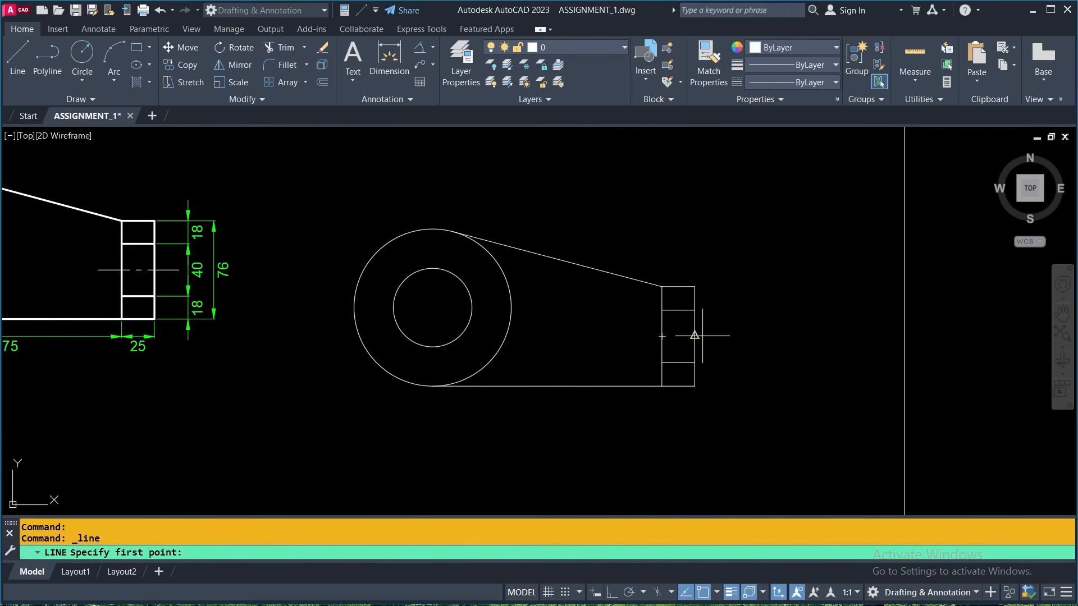
{"action": "left_click", "coordinate": [733, 336]}
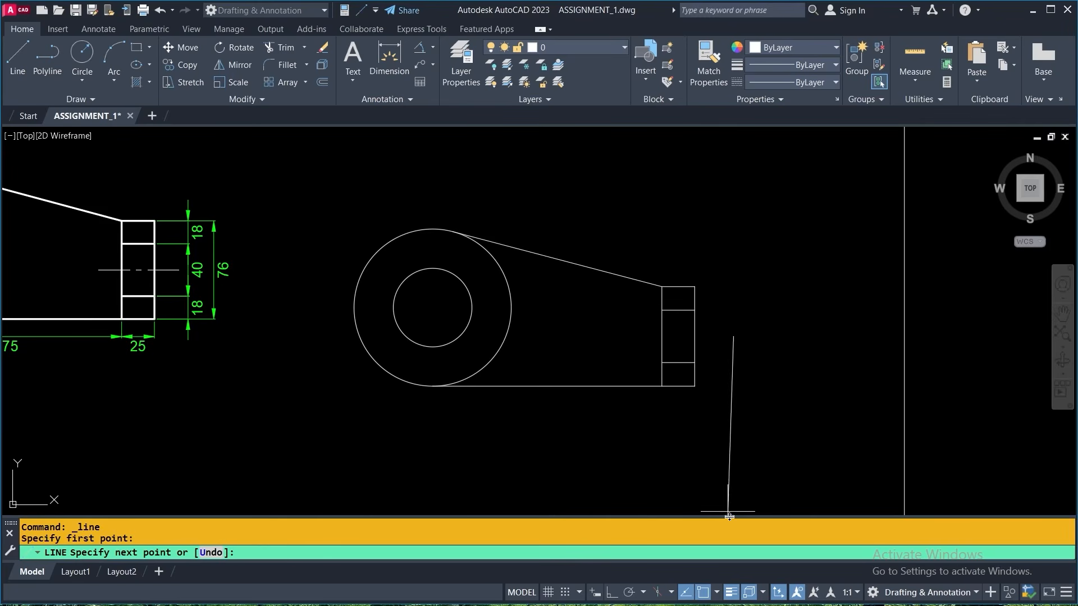
{"action": "left_click", "coordinate": [611, 593]}
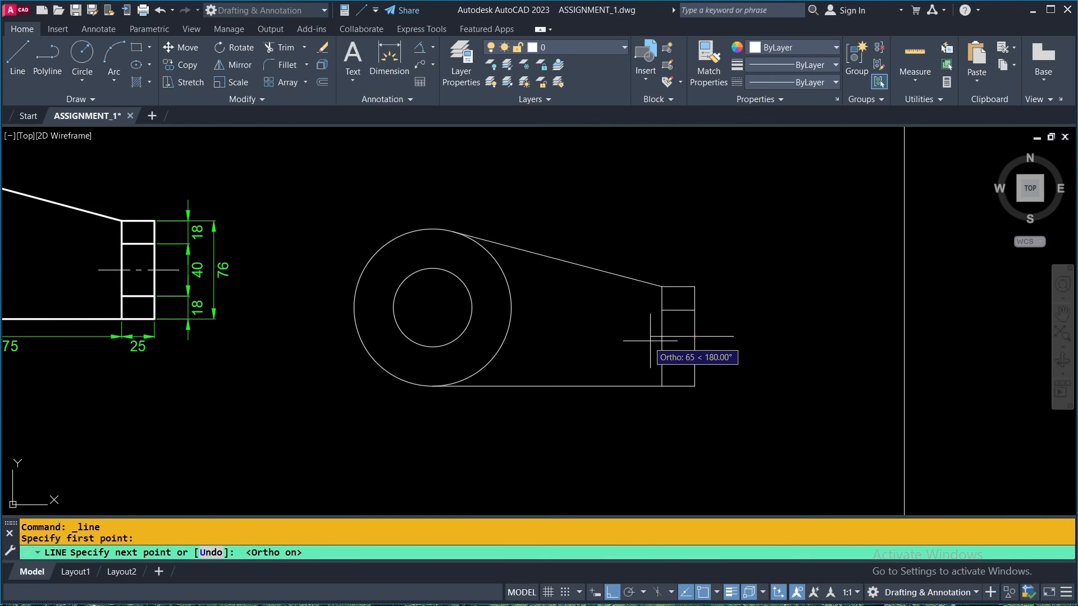
{"action": "left_click", "coordinate": [627, 336]}
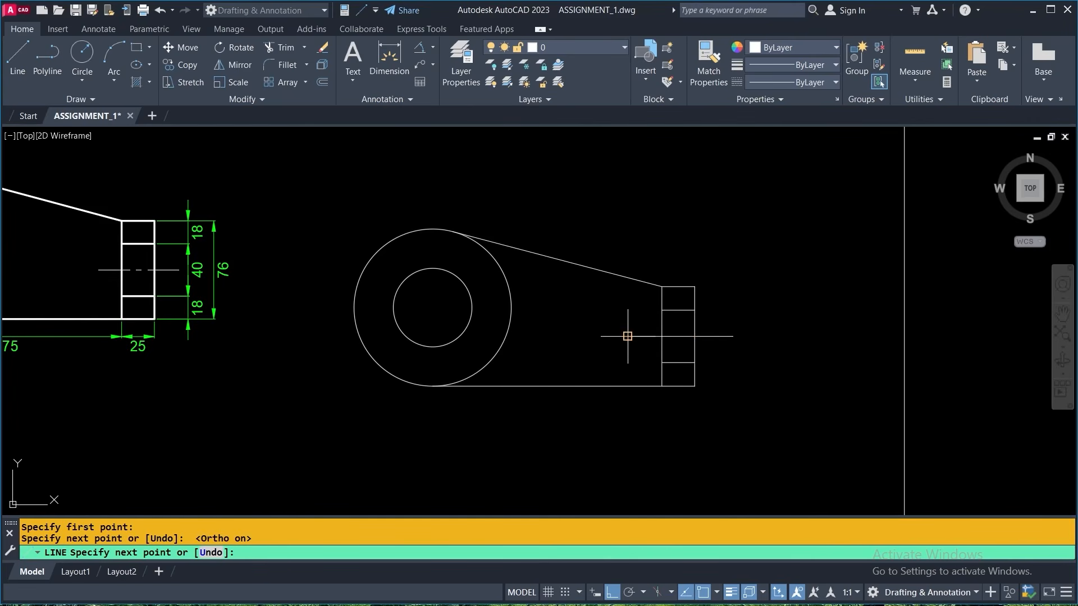
{"action": "key", "text": "Return"}
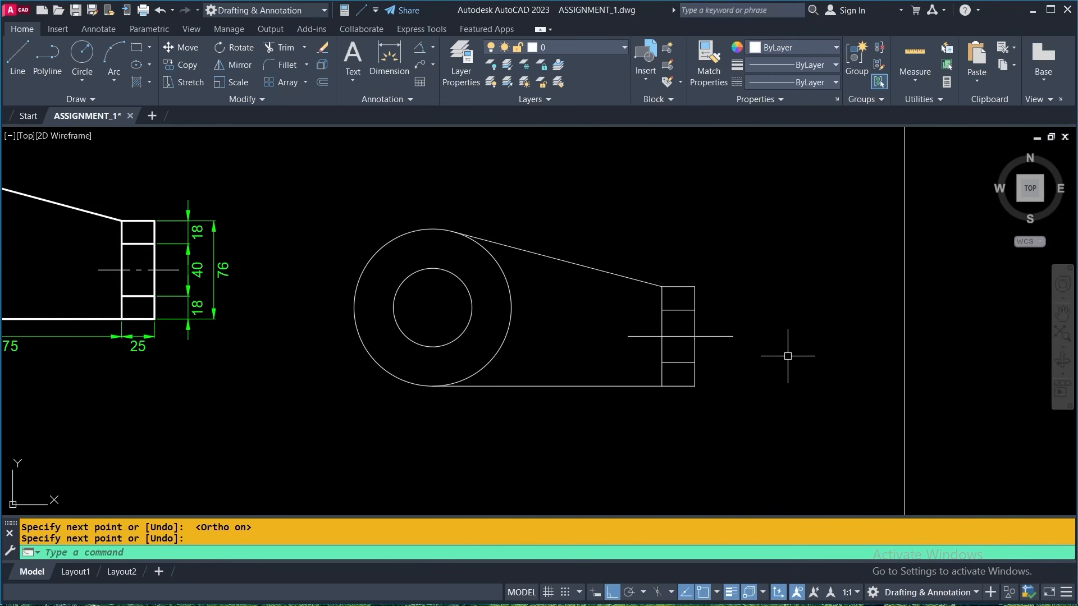
- Draw a horizontal centre line about 188 long through the concentric circles' centre, extending past the outer circle on both sides
{"action": "left_click", "coordinate": [28, 58]}
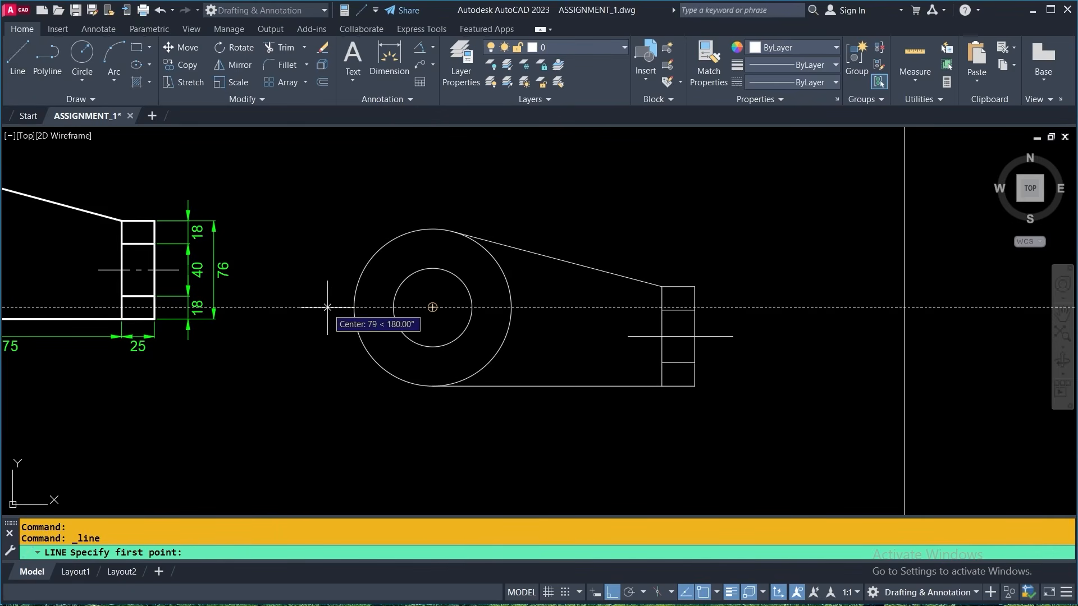
{"action": "left_click", "coordinate": [308, 307]}
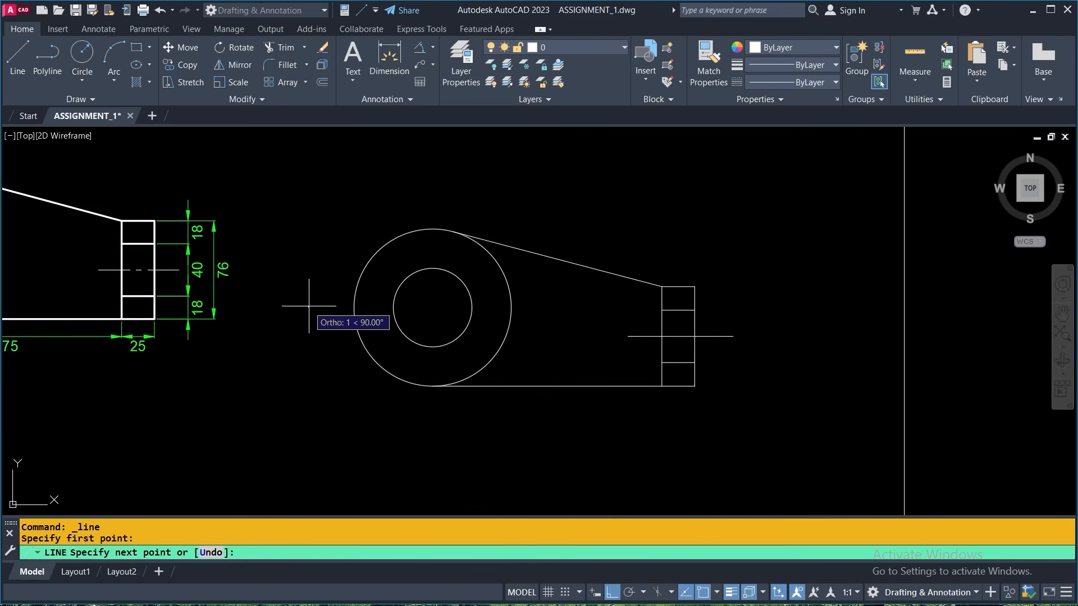
{"action": "left_click", "coordinate": [556, 307]}
{"action": "key", "text": "Return"}
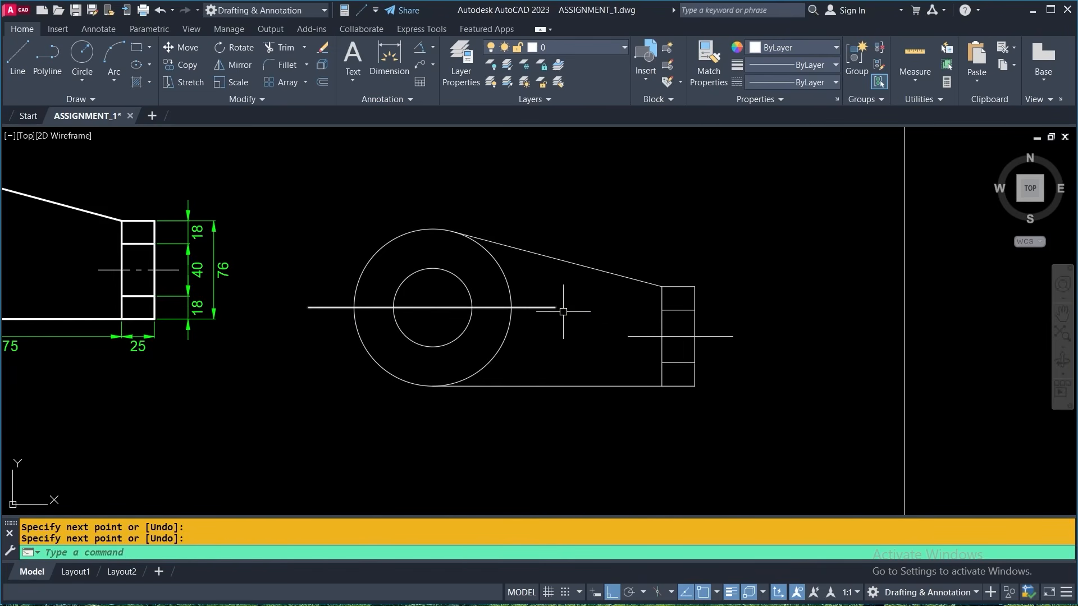
- Draw a vertical centre line about 200 long through the circles' centre, starting about 101 below it
{"action": "key", "text": "Return"}
{"action": "key", "text": "Escape"}
{"action": "key", "text": "Return"}
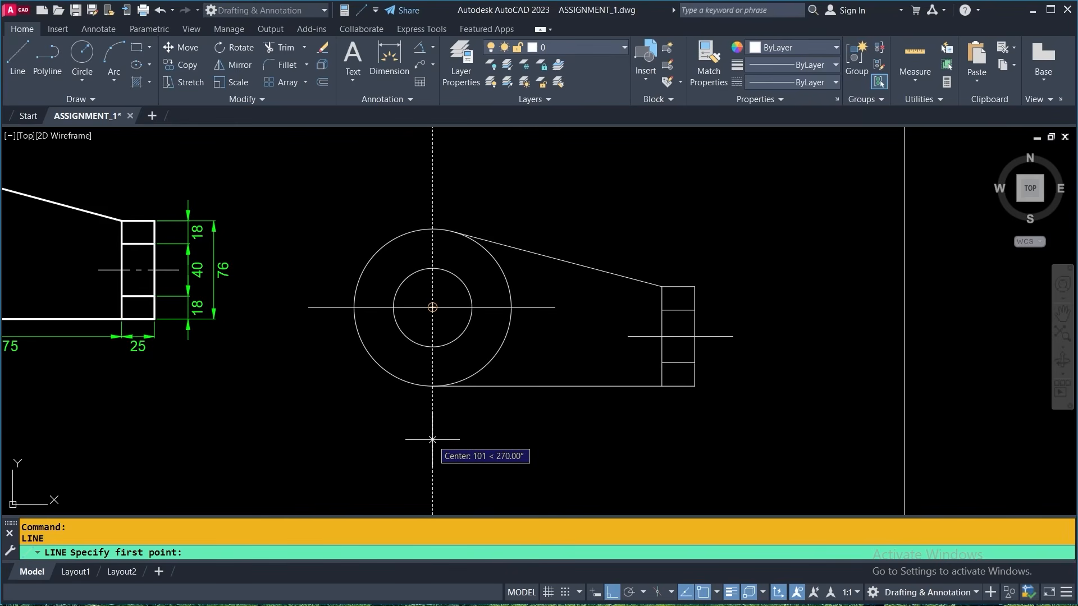
{"action": "left_click", "coordinate": [432, 440]}
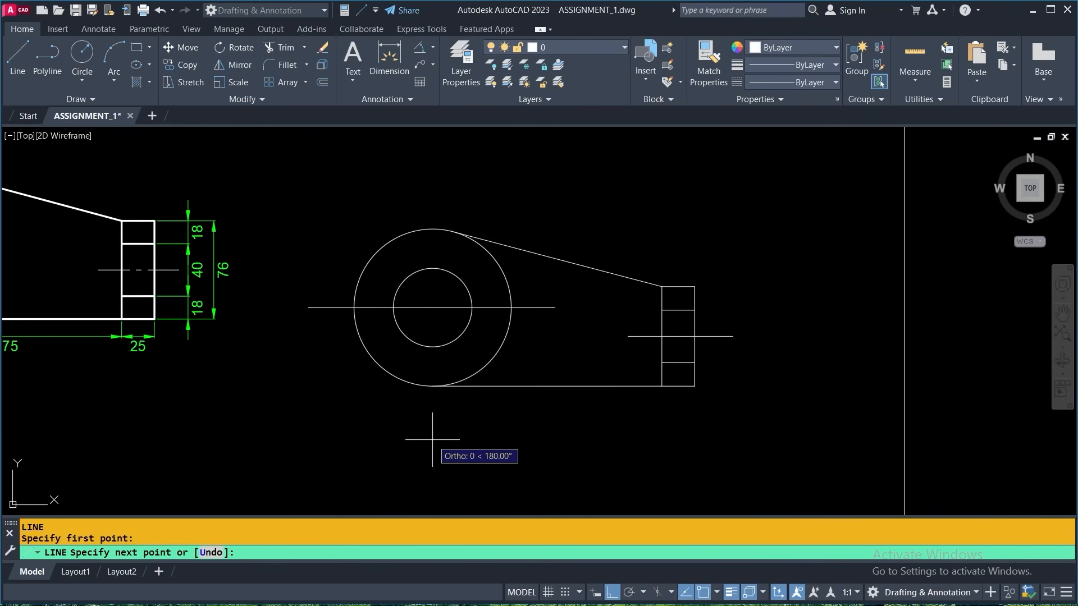
{"action": "left_click", "coordinate": [439, 183]}
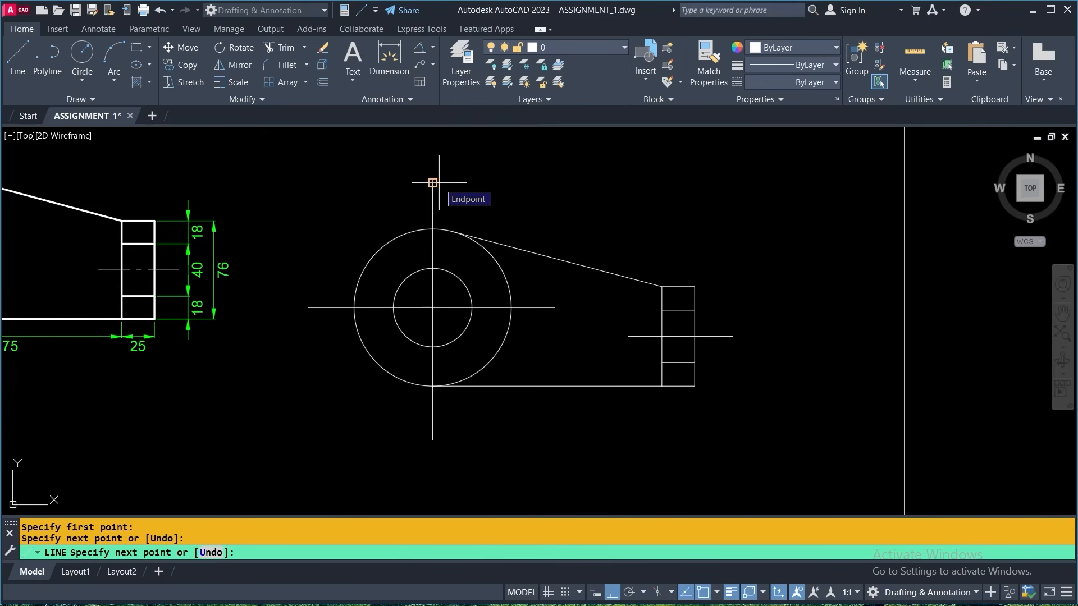
{"action": "key", "text": "Return"}
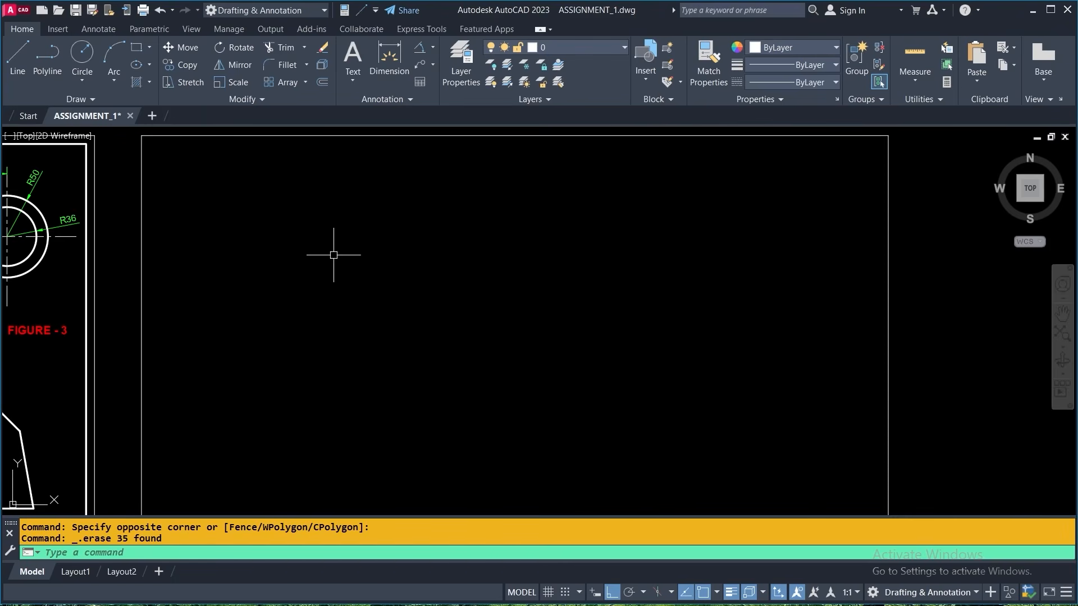
- Draw a horizontal line, a slanted line, an arc and a circle inside the empty rectangular frame
{"action": "left_click", "coordinate": [17, 56]}
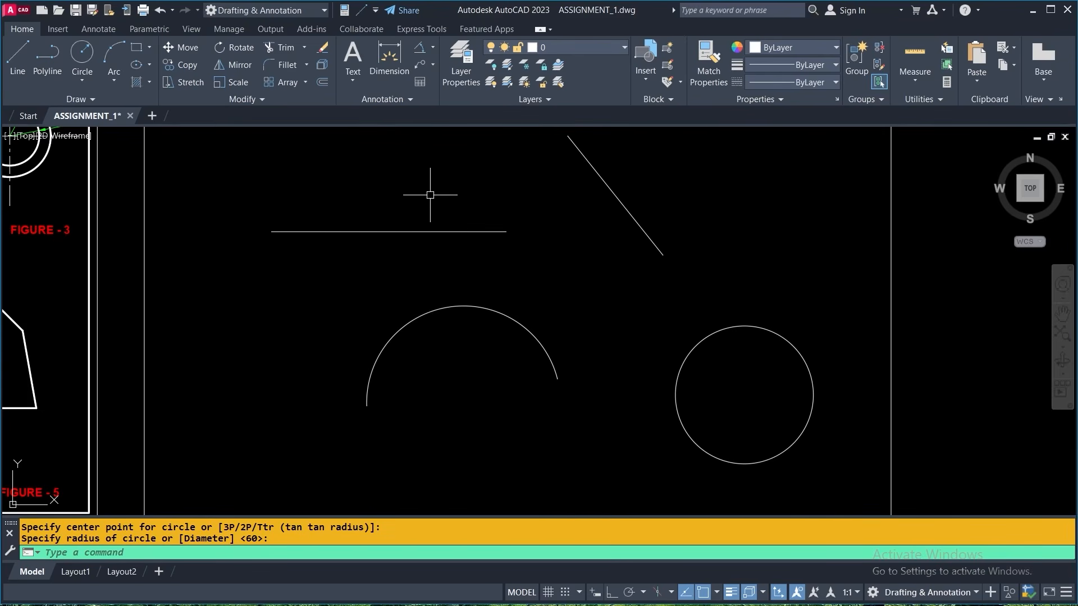
- Offset the arc outward four times at a distance of 10 using the Multiple option
{"action": "left_click", "coordinate": [323, 84]}
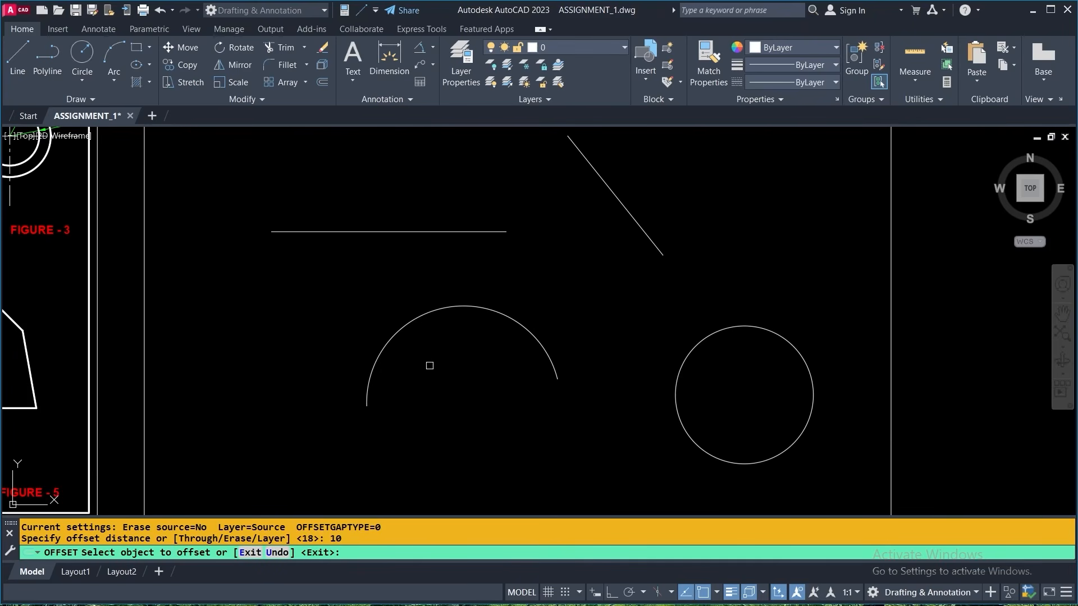
{"action": "left_click", "coordinate": [401, 328]}
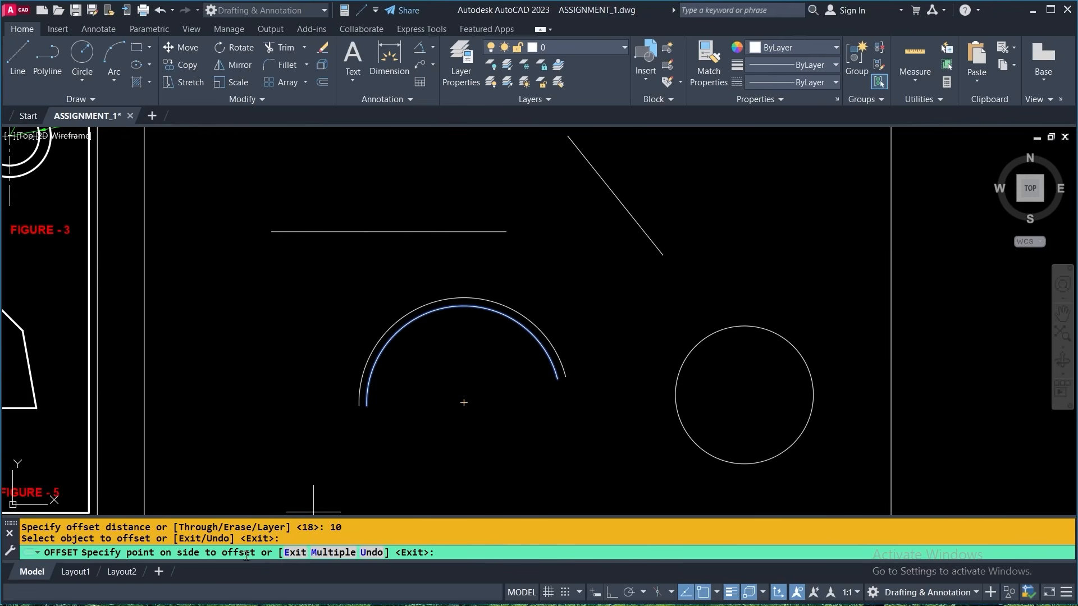
{"action": "left_click", "coordinate": [335, 554]}
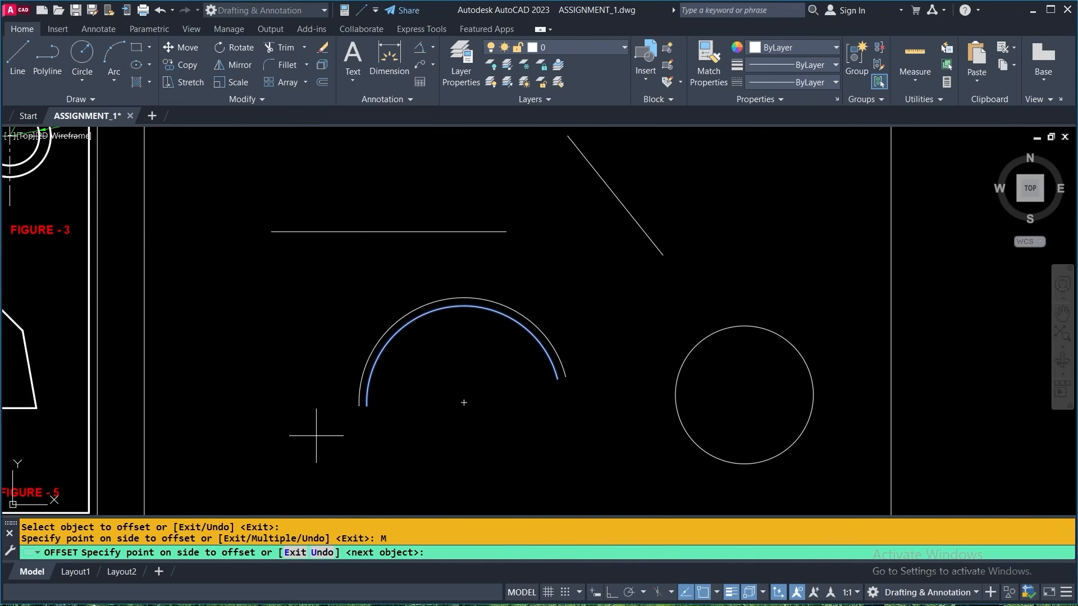
{"action": "left_click", "coordinate": [344, 181]}
{"action": "left_click", "coordinate": [344, 181]}
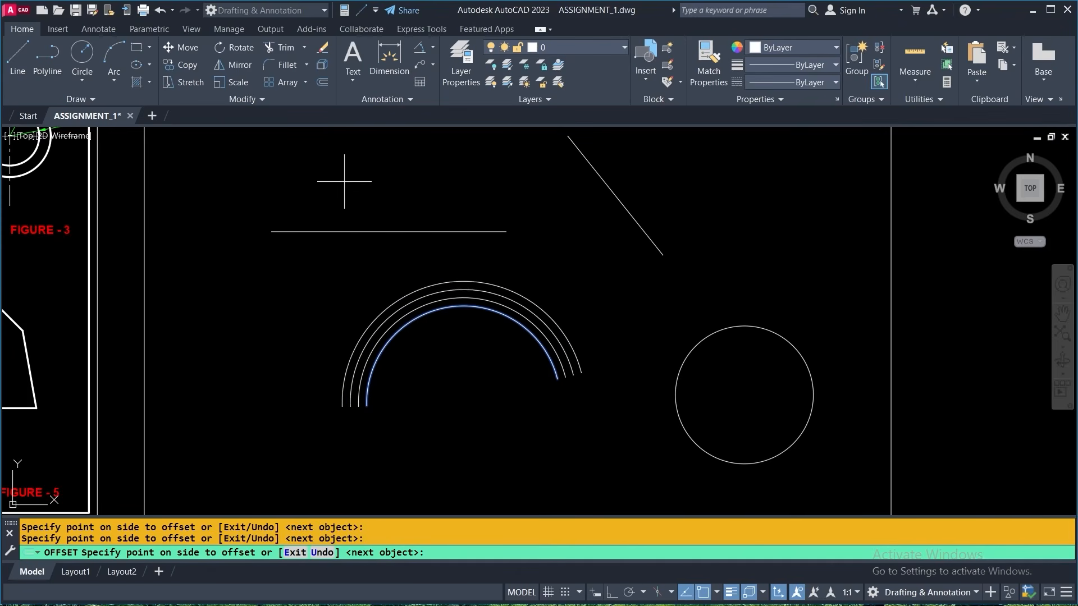
{"action": "left_click", "coordinate": [344, 181]}
{"action": "left_click", "coordinate": [344, 182]}
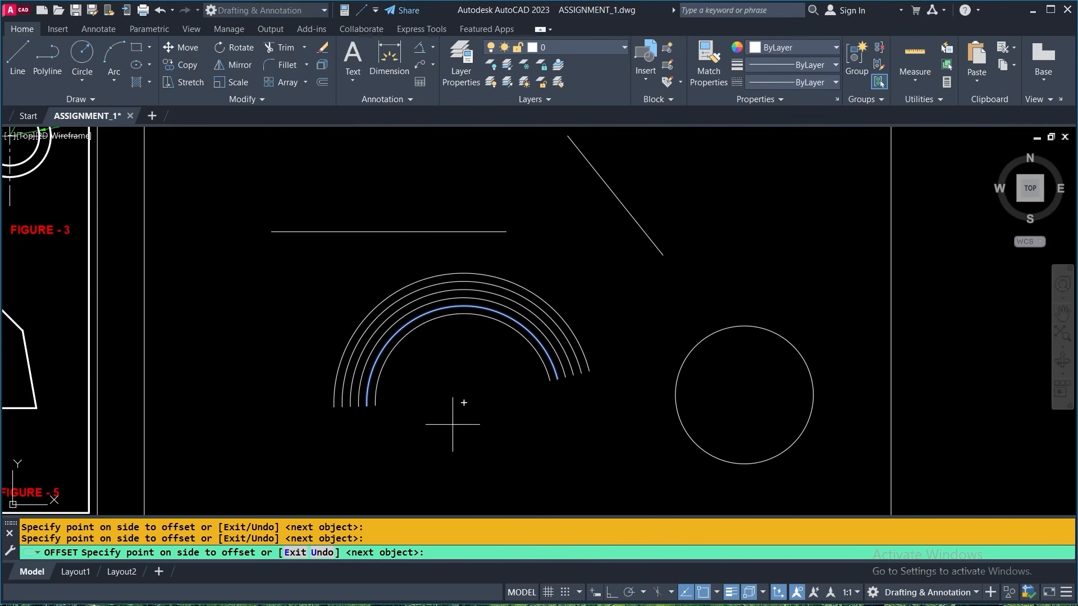
- Continue the multiple offset of the same arc with six copies toward its centre and finish with the arc
{"action": "left_click", "coordinate": [486, 449]}
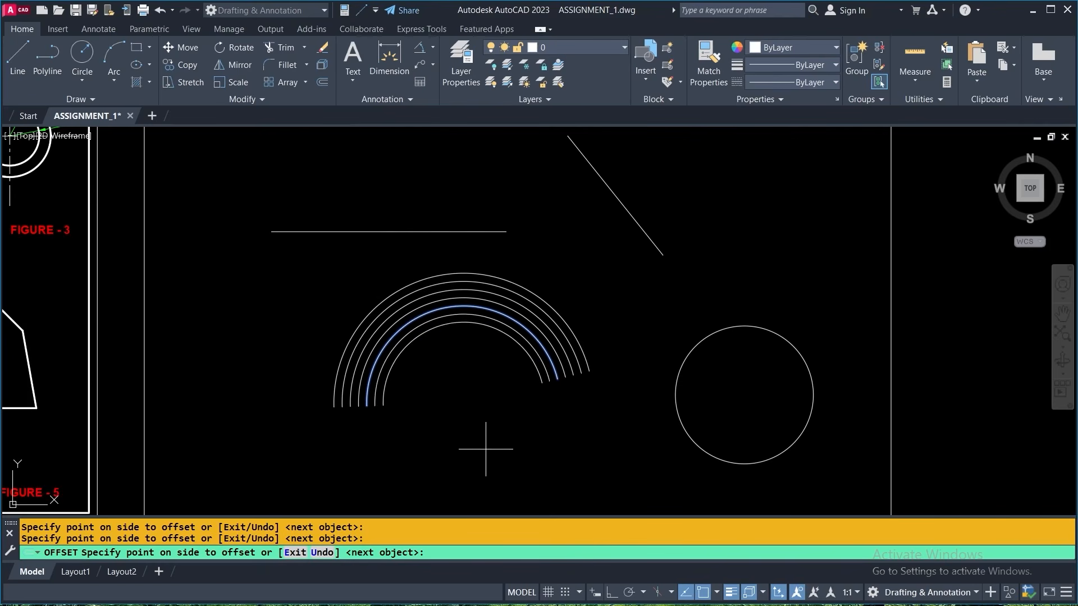
{"action": "left_click", "coordinate": [485, 450]}
{"action": "left_click", "coordinate": [486, 449]}
{"action": "left_click", "coordinate": [485, 449]}
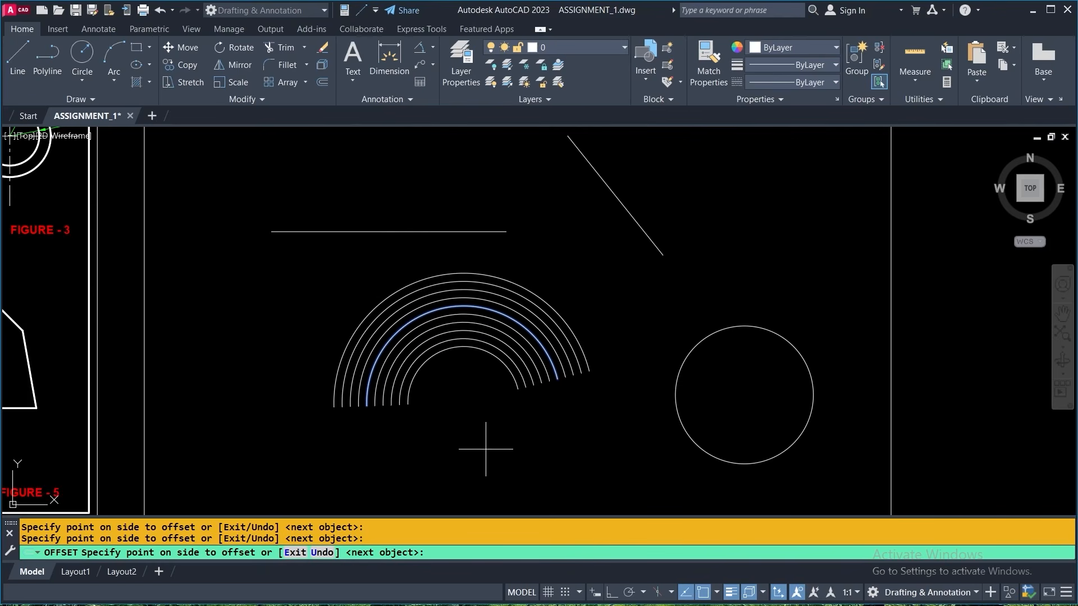
{"action": "left_click", "coordinate": [485, 449]}
{"action": "left_click", "coordinate": [486, 449]}
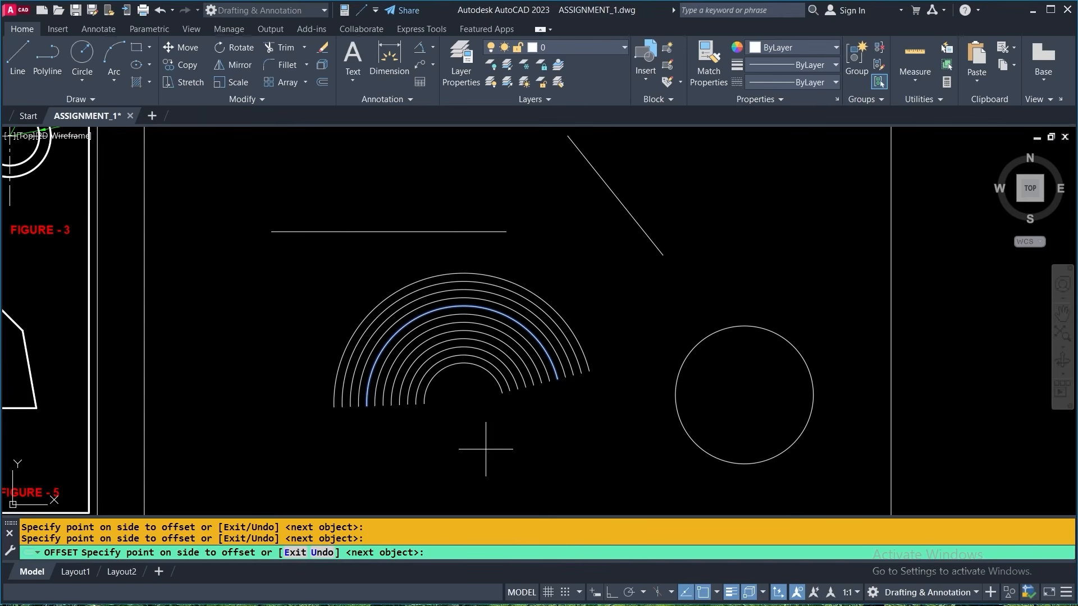
{"action": "key", "text": "Return"}
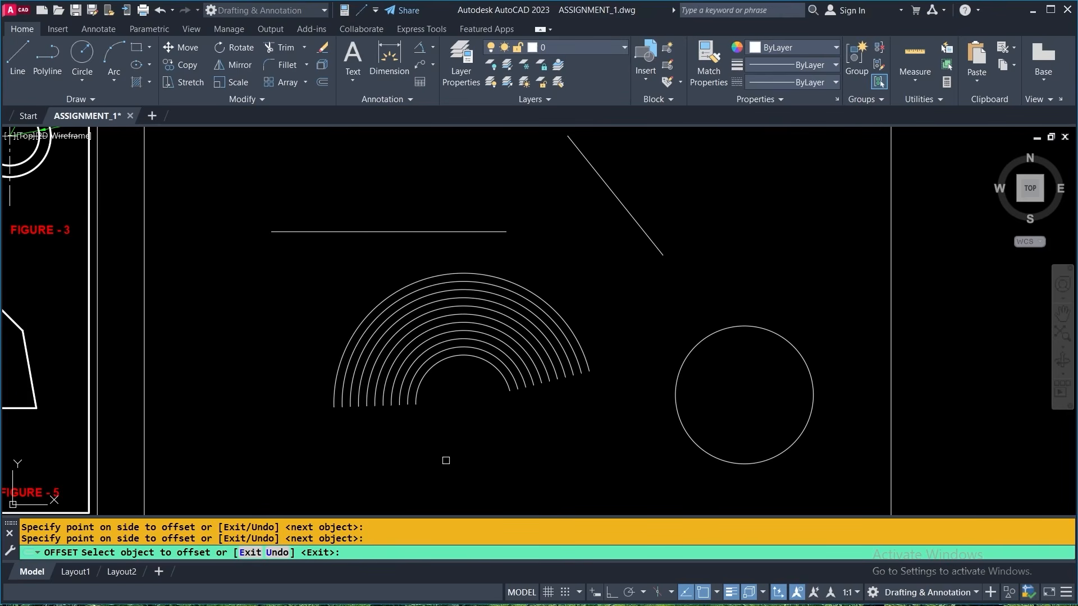
- Offset the slanted line four times toward its upper-right side, keeping the same distance and multiple mode
{"action": "middle_click_drag", "start_coordinate": [611, 275], "coordinate": [528, 393]}
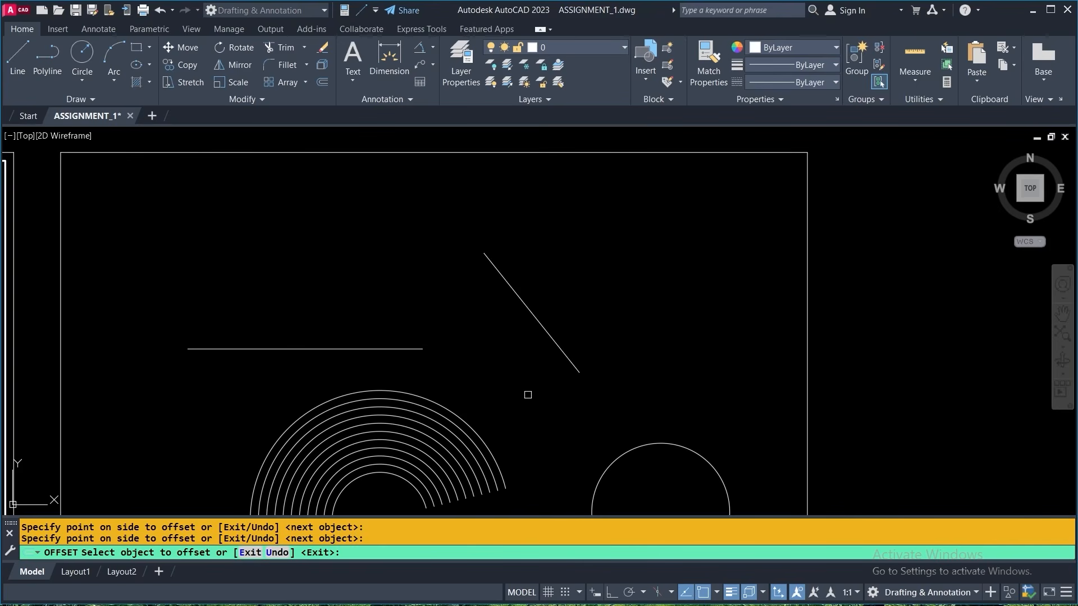
{"action": "left_click", "coordinate": [538, 321]}
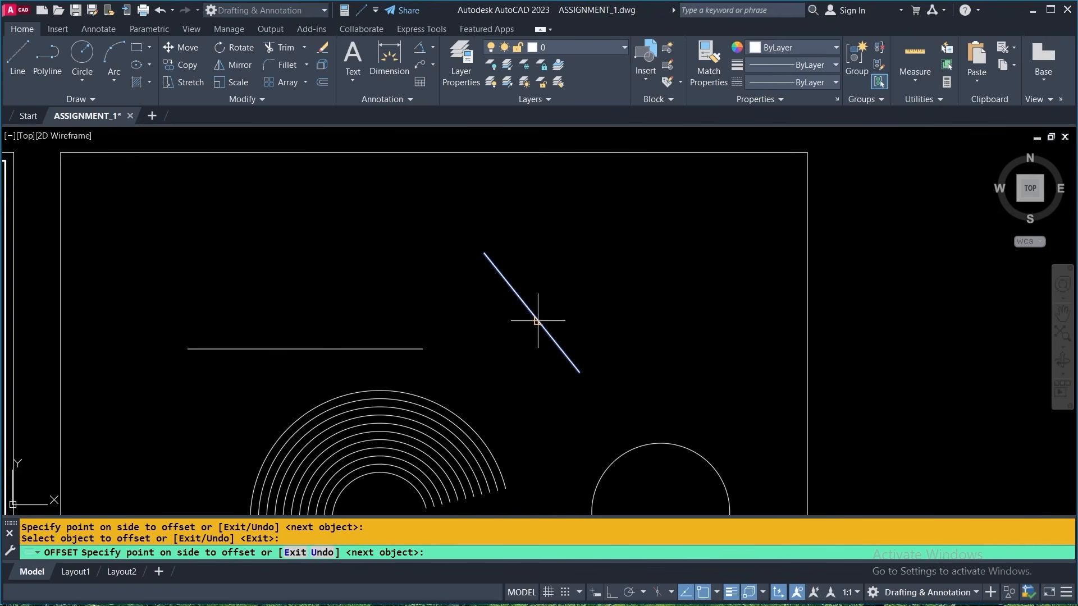
{"action": "left_click", "coordinate": [614, 278]}
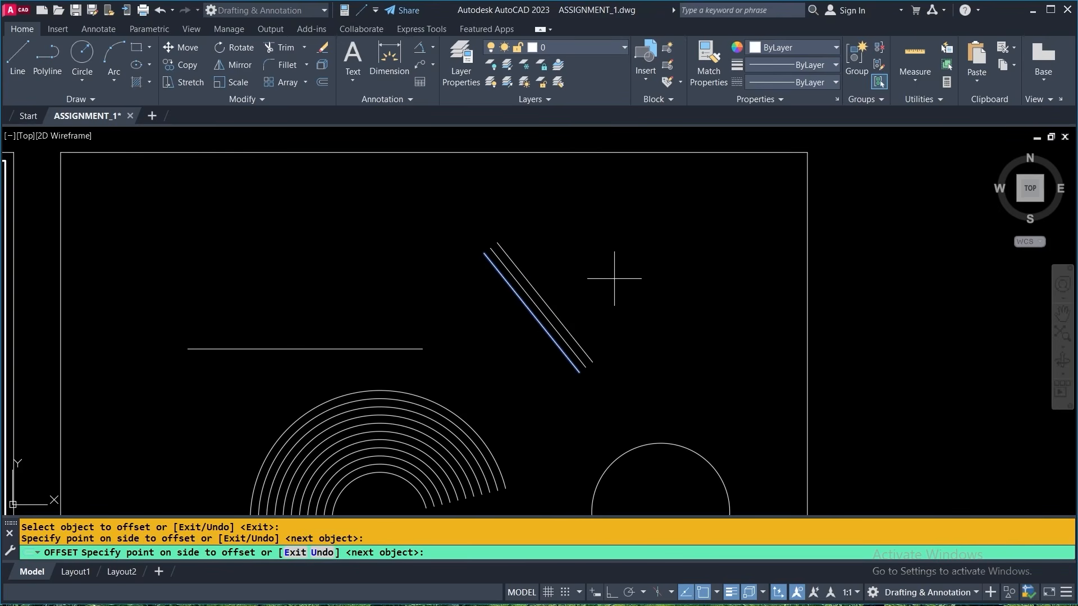
{"action": "left_click", "coordinate": [648, 244]}
{"action": "left_click", "coordinate": [648, 245]}
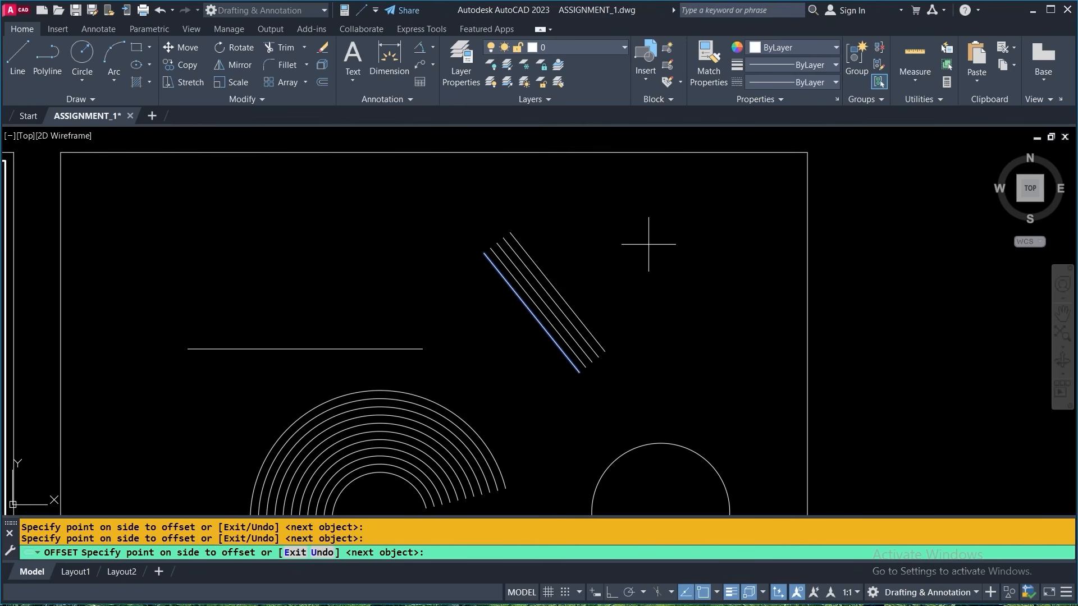
{"action": "left_click", "coordinate": [649, 244]}
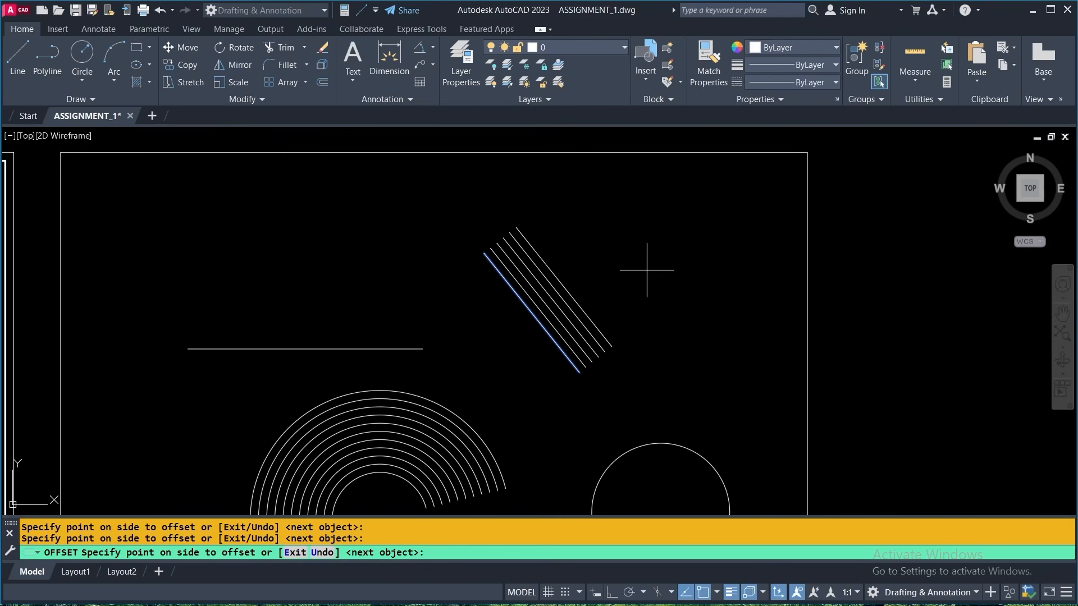
- Add three offset copies on the slanted line's lower-left side and end the Offset command
{"action": "left_click", "coordinate": [491, 373]}
{"action": "left_click", "coordinate": [475, 384]}
{"action": "left_click", "coordinate": [474, 384]}
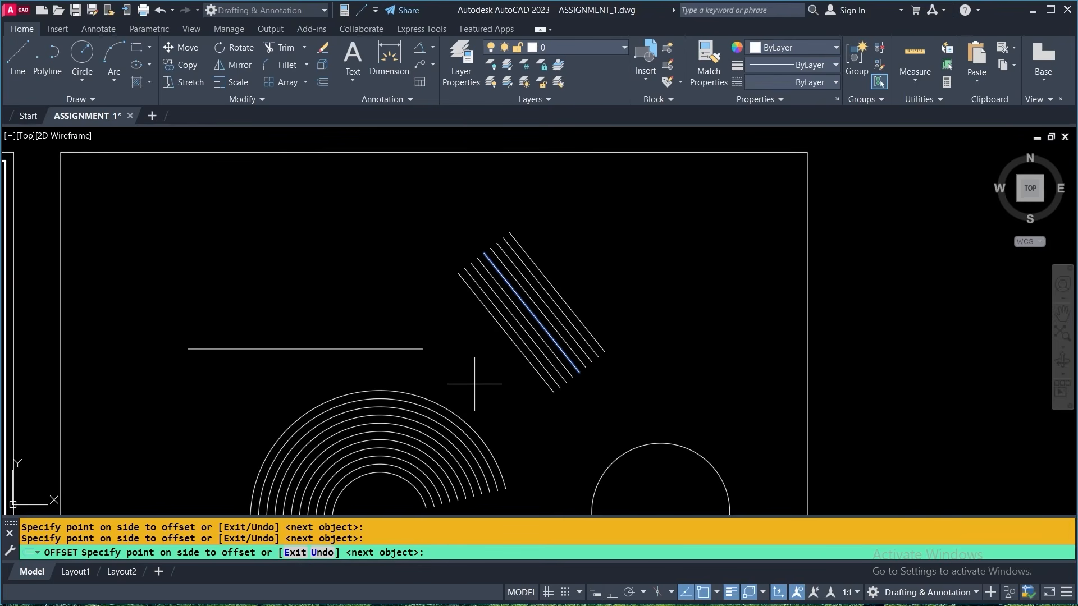
{"action": "key", "text": "Return"}
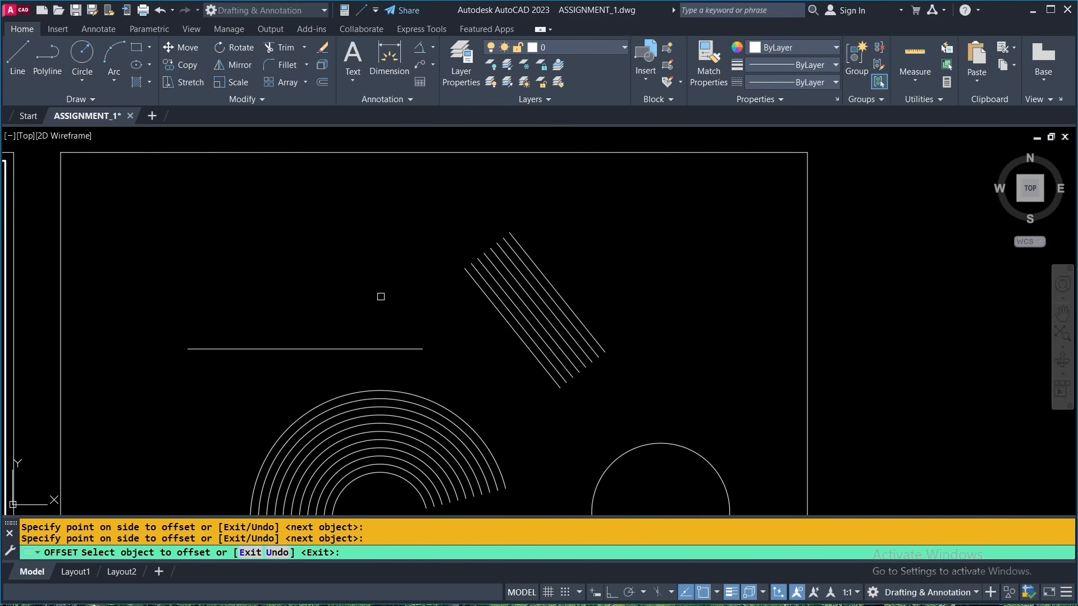
{"action": "key", "text": "Return"}
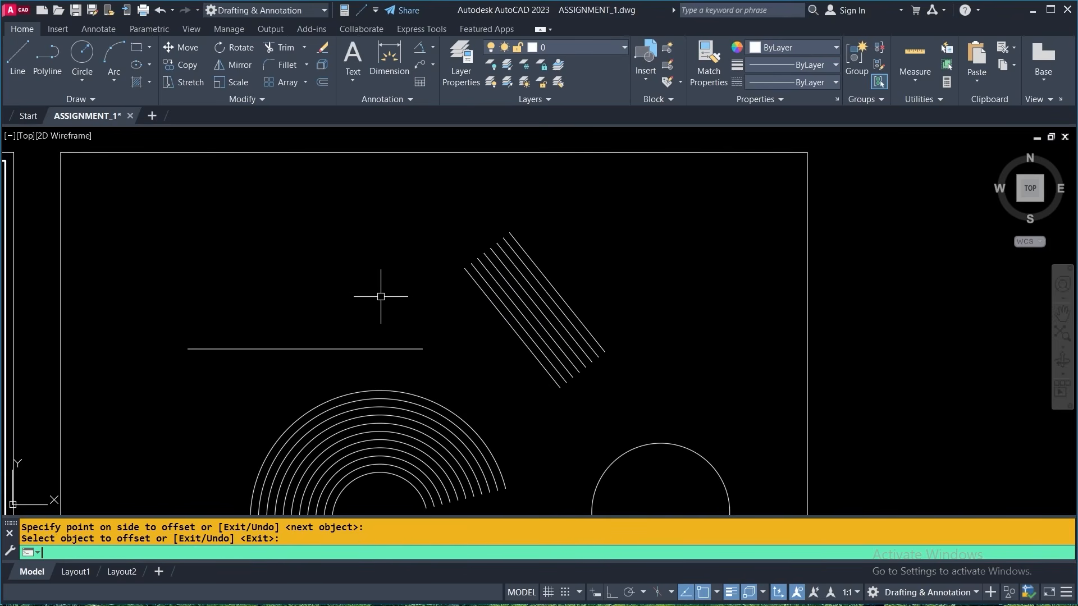